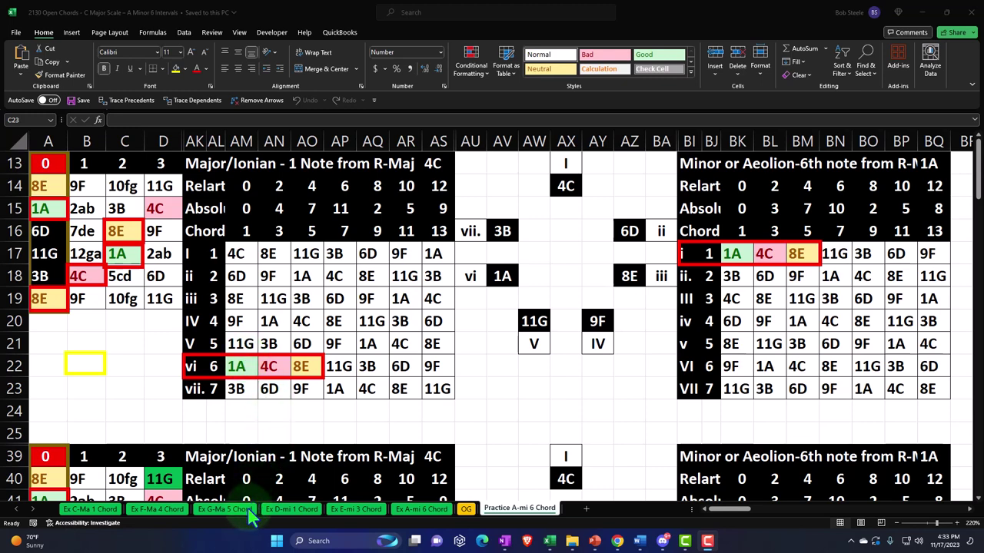
On the OG sheet, inspect the lookup table's note numbers, letters and combined names in AA2, AC2 and AG2
click(466, 510)
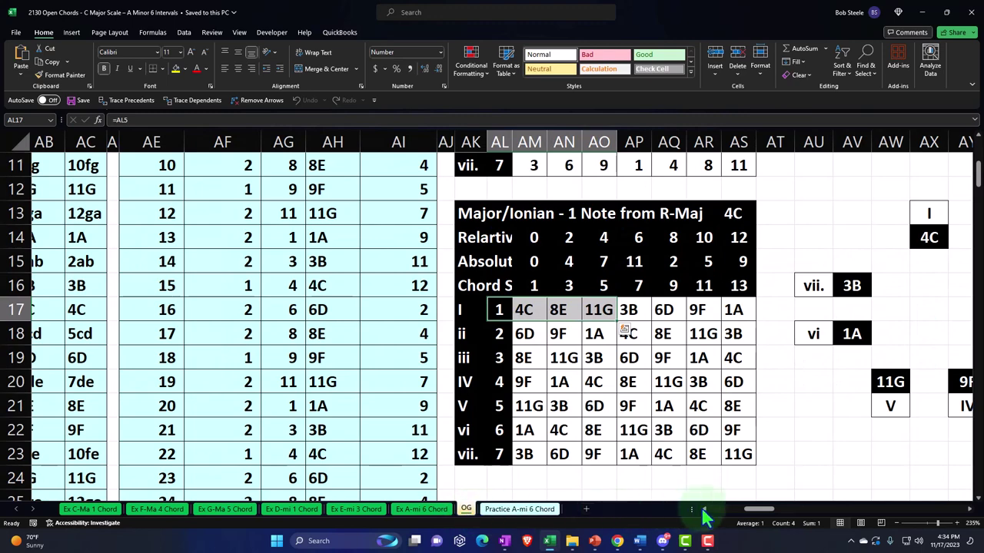
drag(761, 521, 723, 521)
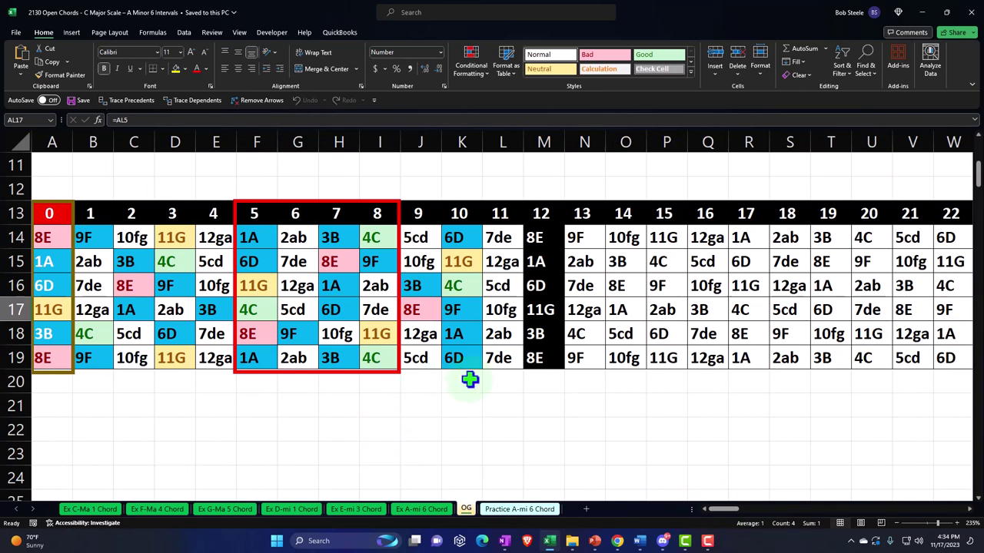
drag(725, 509, 741, 509)
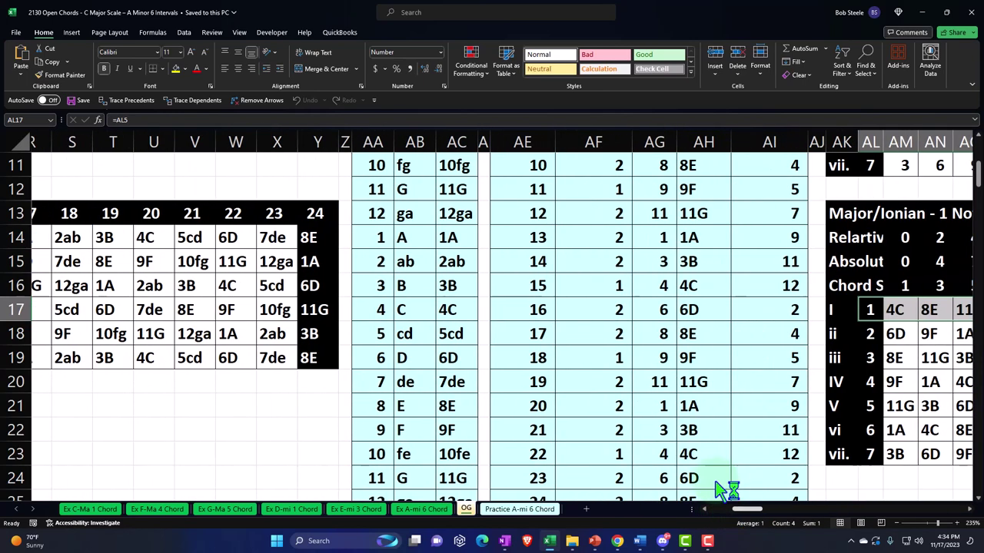
scroll(620, 412, up, 3)
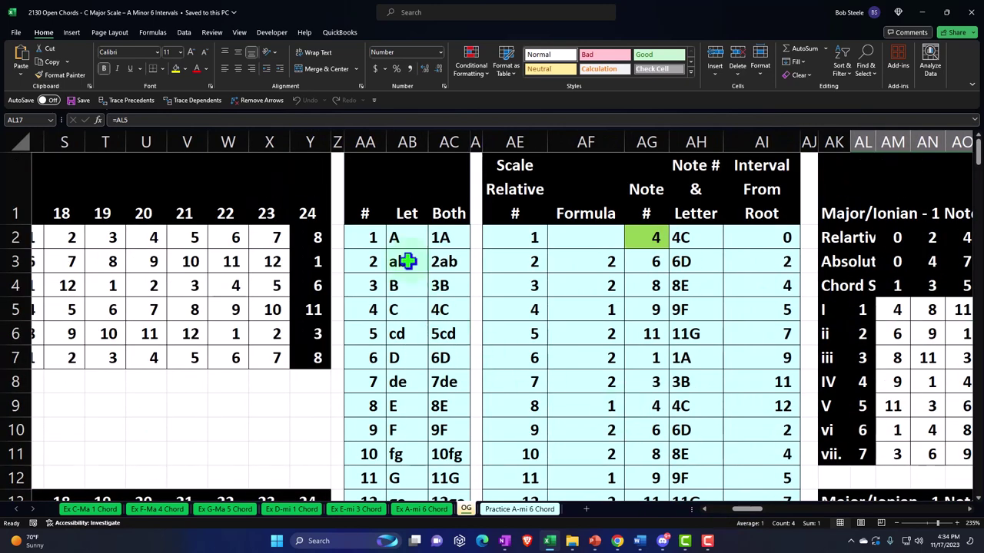
click(395, 236)
click(376, 237)
click(436, 237)
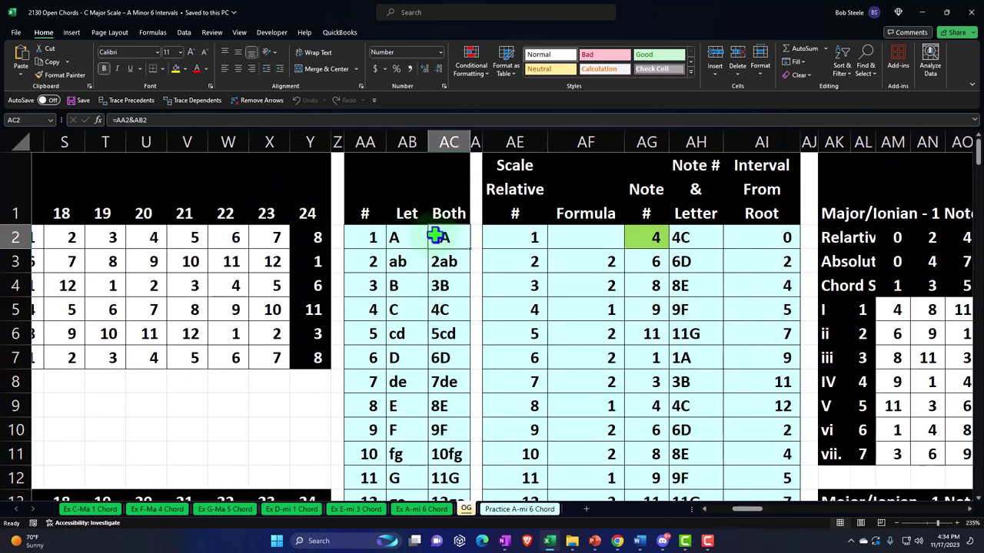
click(632, 238)
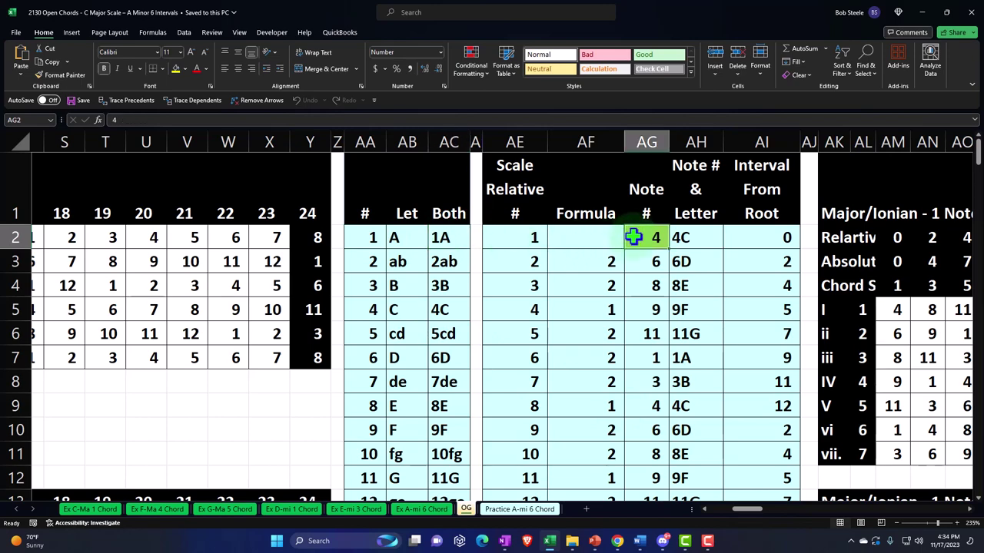
Check where the 4C heading comes from and view the XLOOKUP formula in AM17:AM22
drag(750, 510, 768, 518)
scroll(730, 449, down, 3)
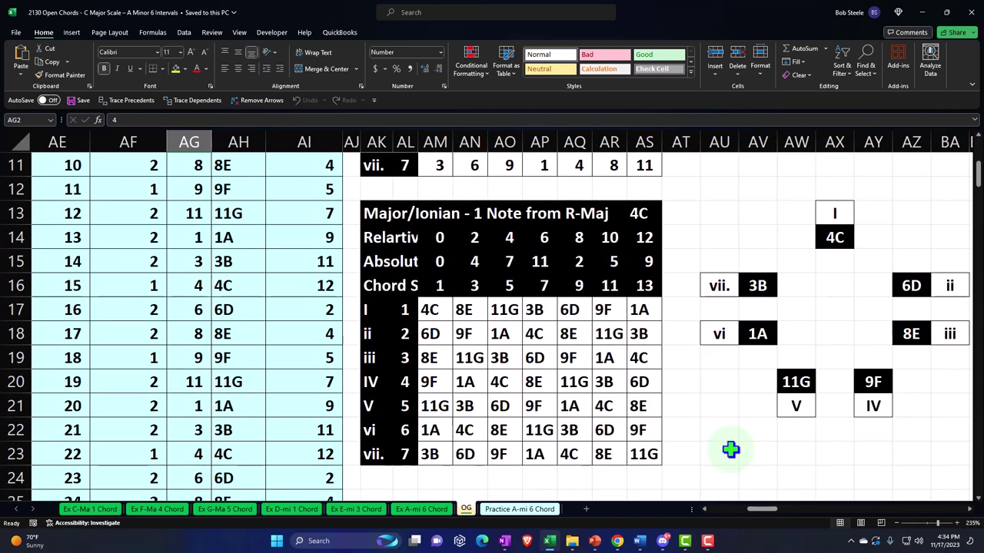
click(643, 214)
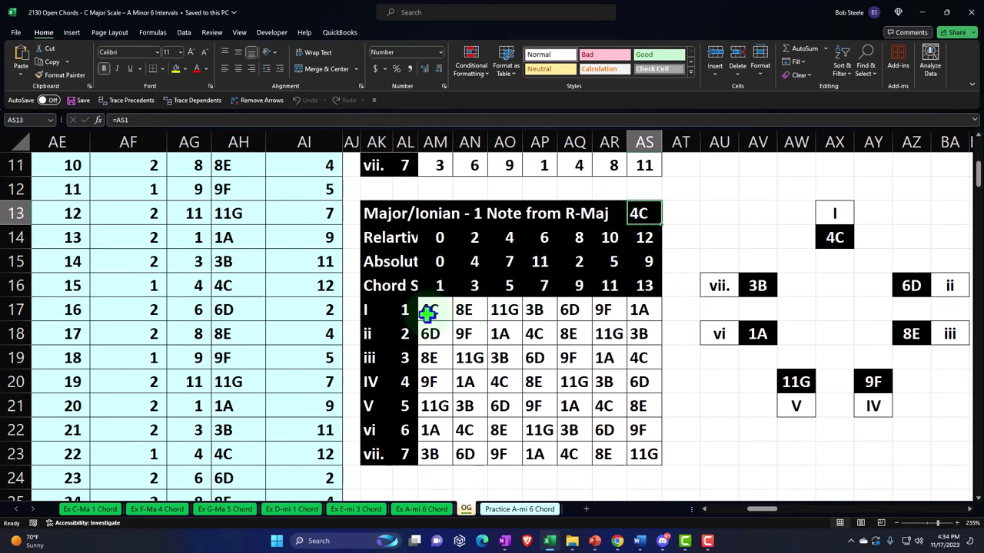
mouse_move(427, 310)
mouse_down()
mouse_move(446, 436)
mouse_move(487, 306)
mouse_move(505, 306)
mouse_up()
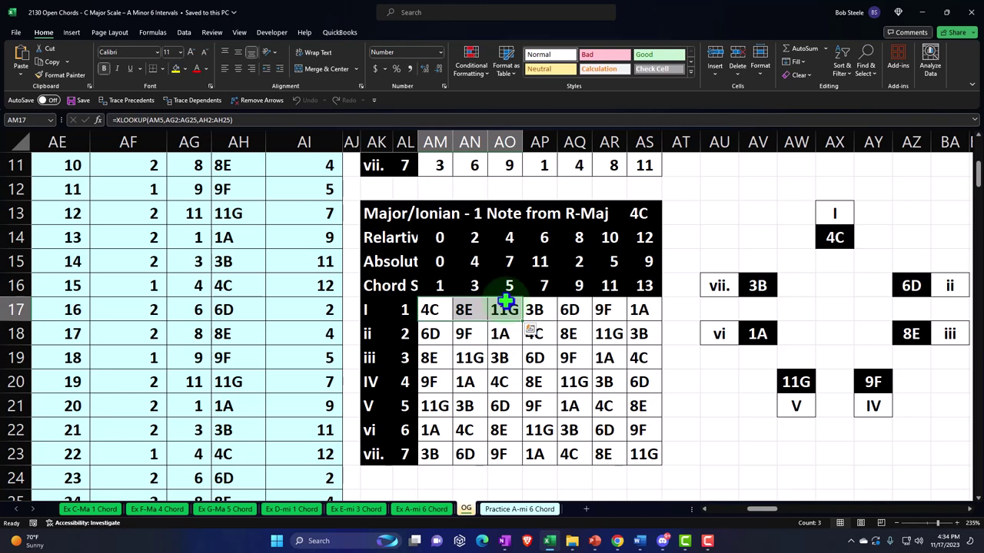
Review the Ex C-Ma 1 Chord sheet's fretboard grid, the boxed 8E and intervals 1, 3, 5
click(104, 511)
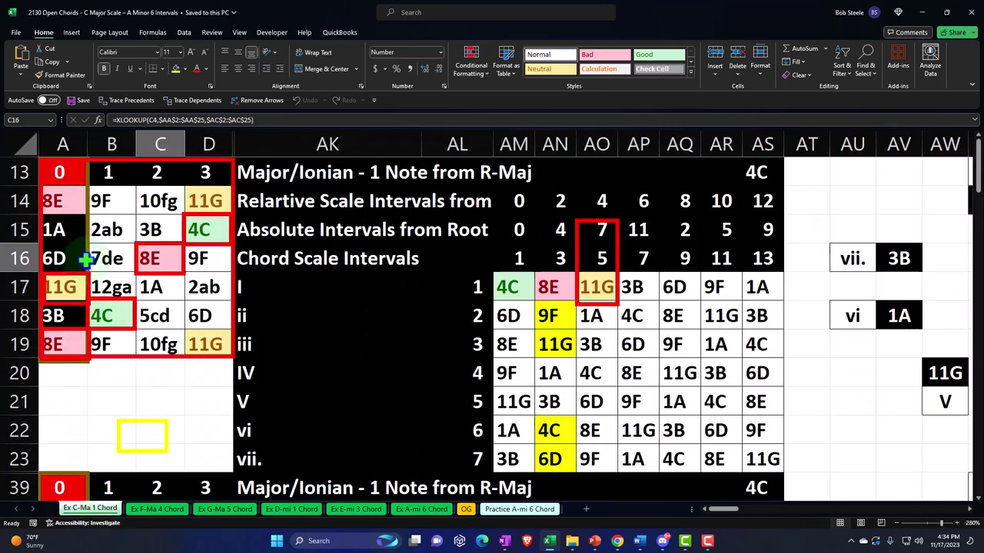
drag(58, 178, 200, 333)
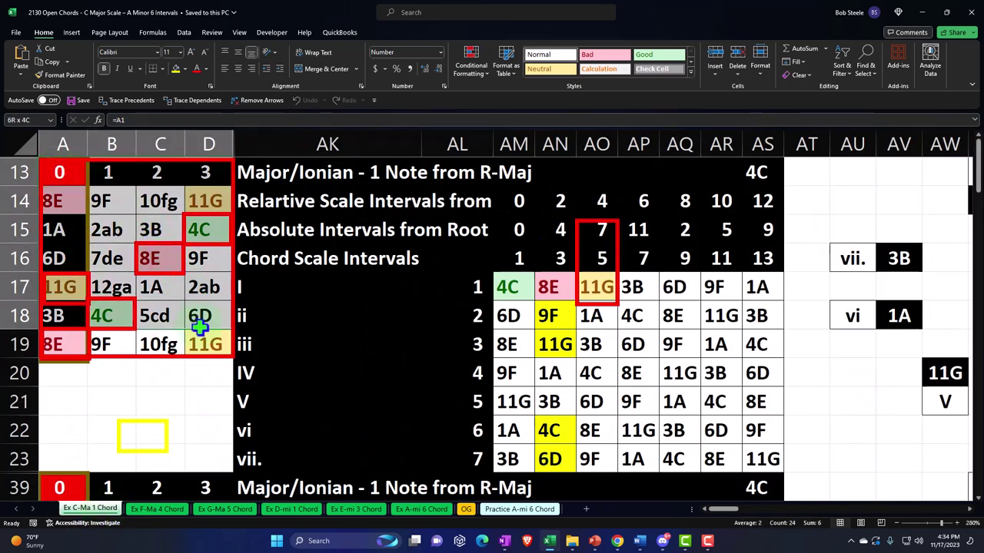
click(183, 269)
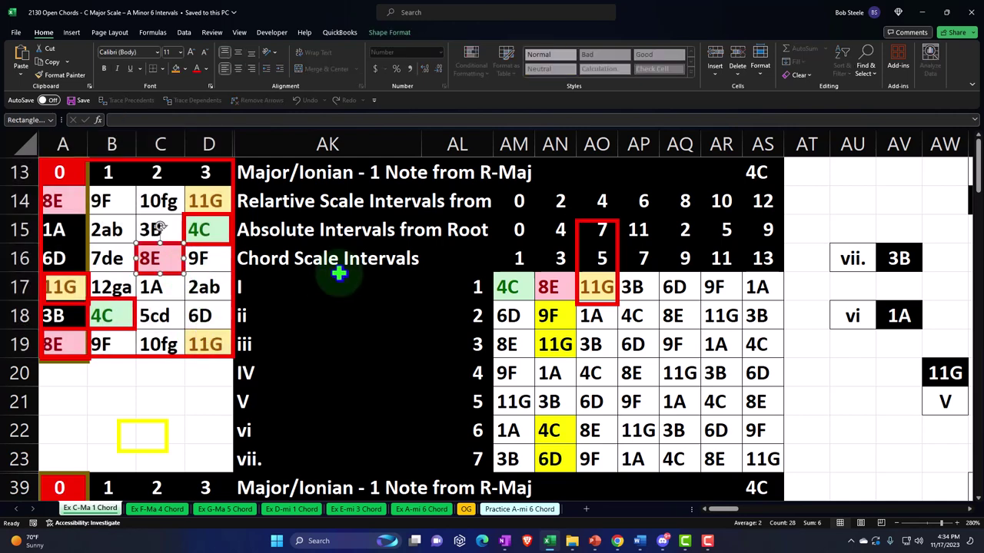
drag(513, 260, 578, 261)
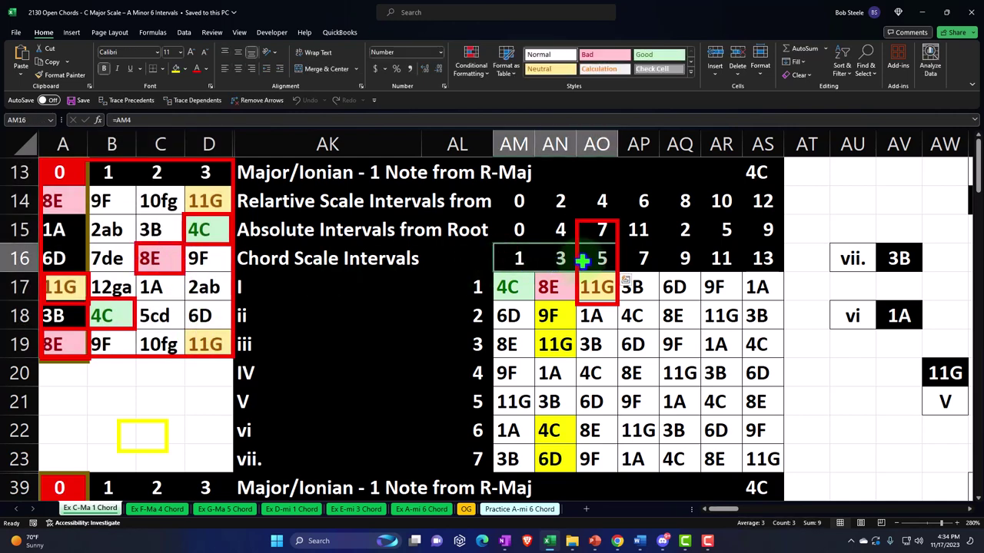
On Ex F-Ma 4 Chord, select the I, IV and V degree numbers
click(176, 511)
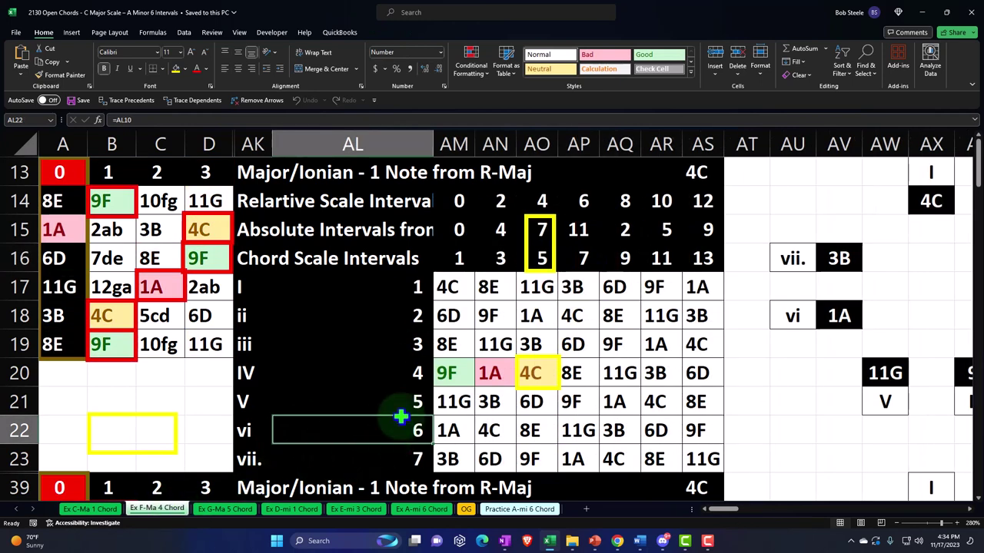
click(401, 376)
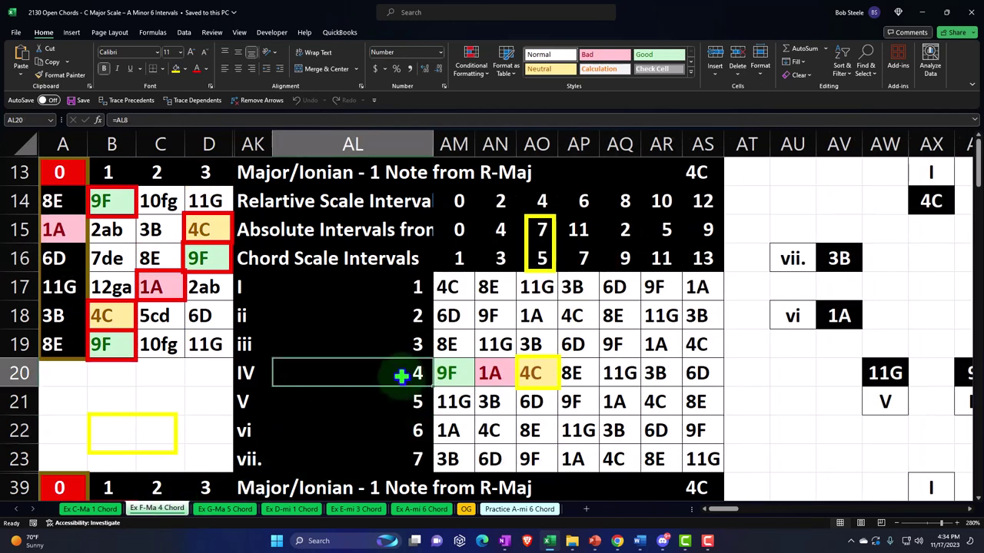
click(396, 288)
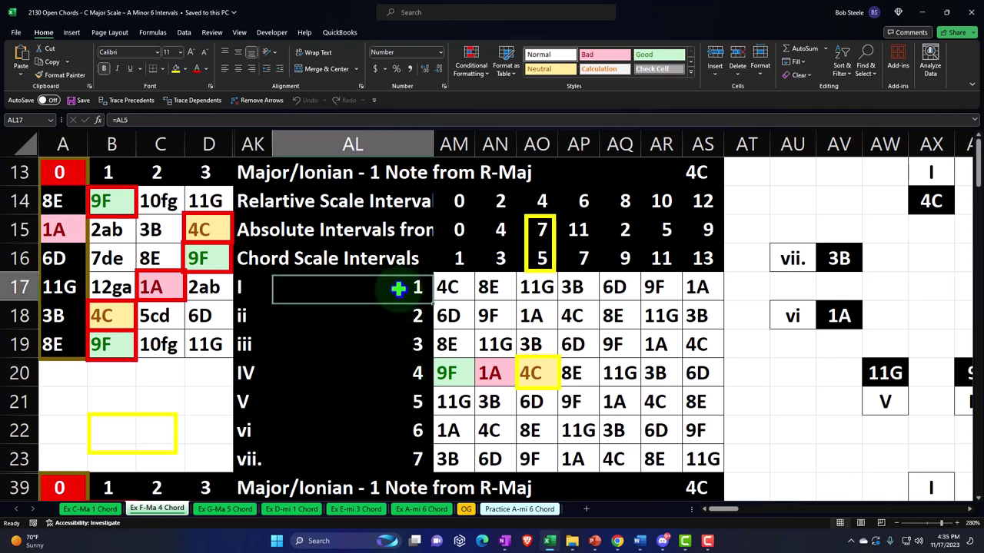
ctrl+click(396, 374)
ctrl+click(397, 395)
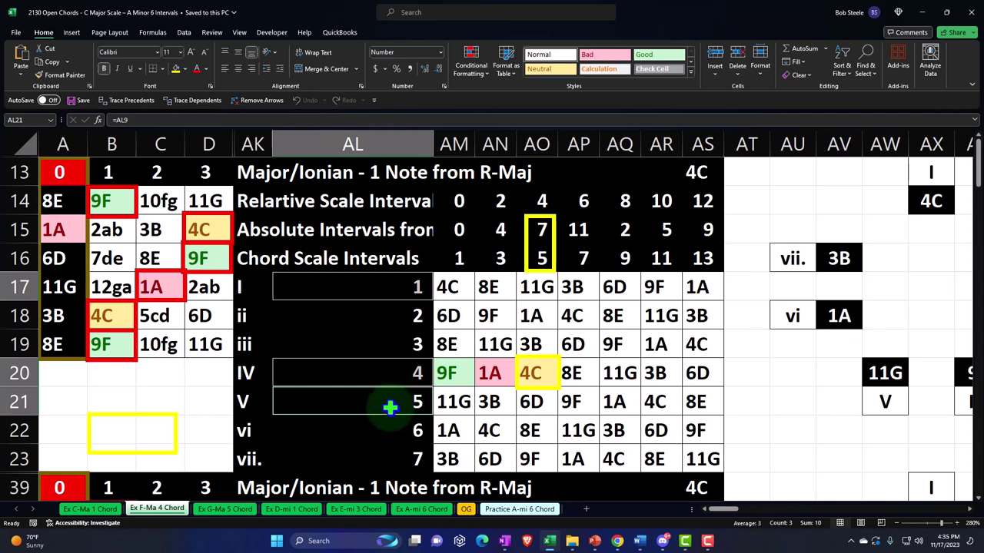
Review the V degree and fretboard grids on the Ex G-Ma 5 and Ex D-mi 1 Chord sheets
click(229, 509)
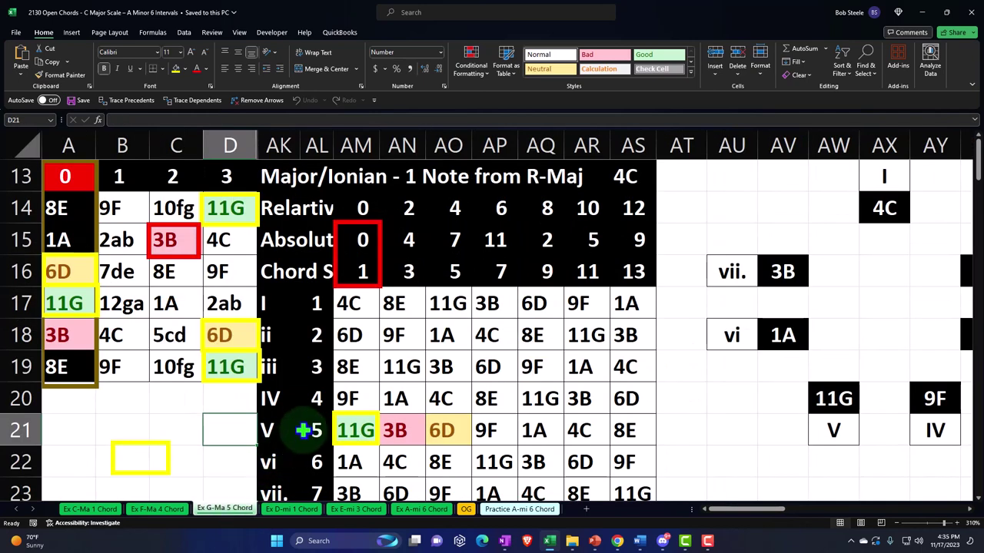
click(311, 429)
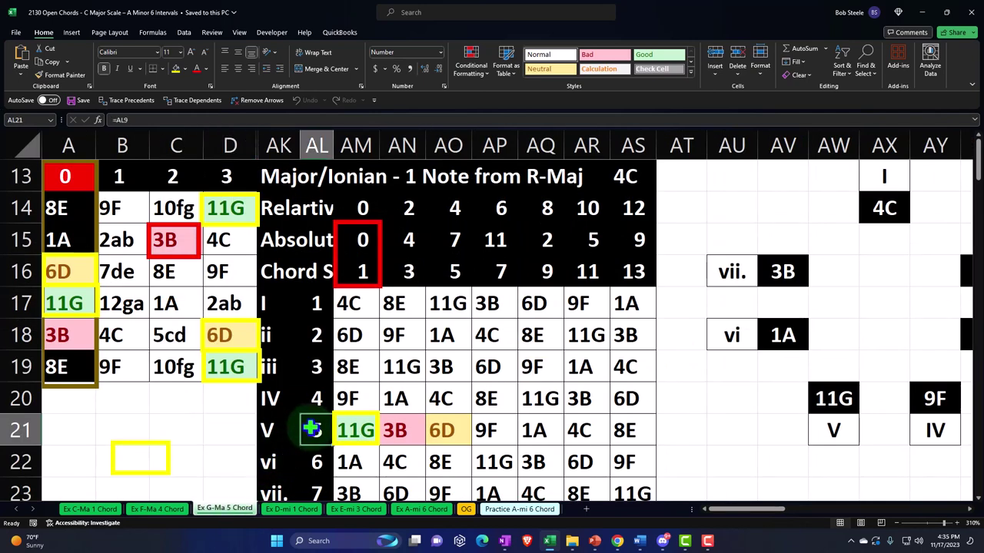
click(61, 206)
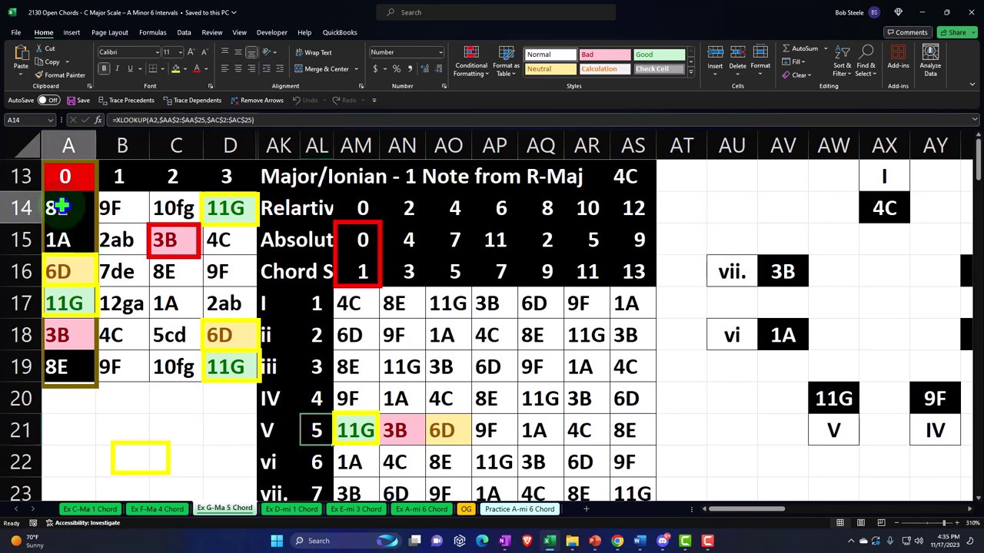
drag(61, 206, 217, 360)
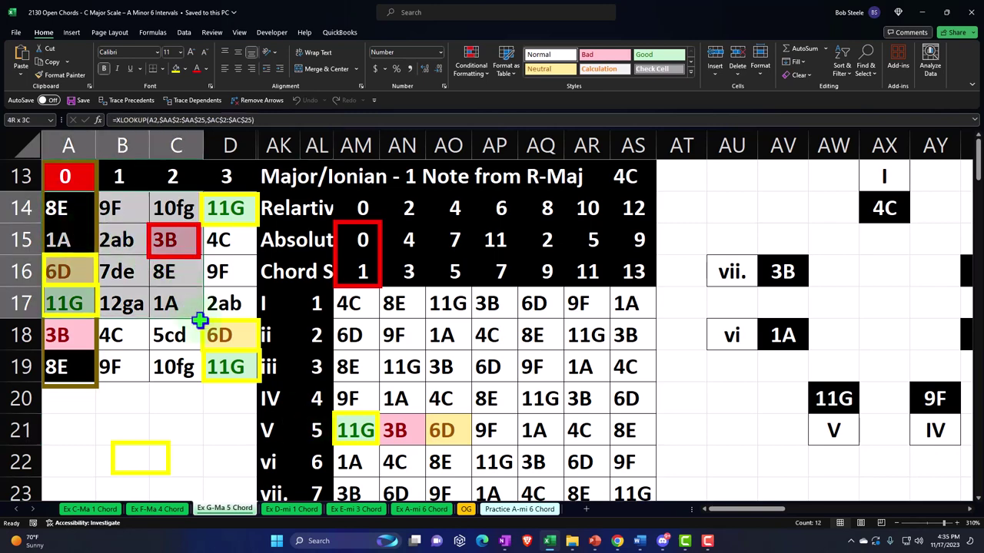
click(292, 510)
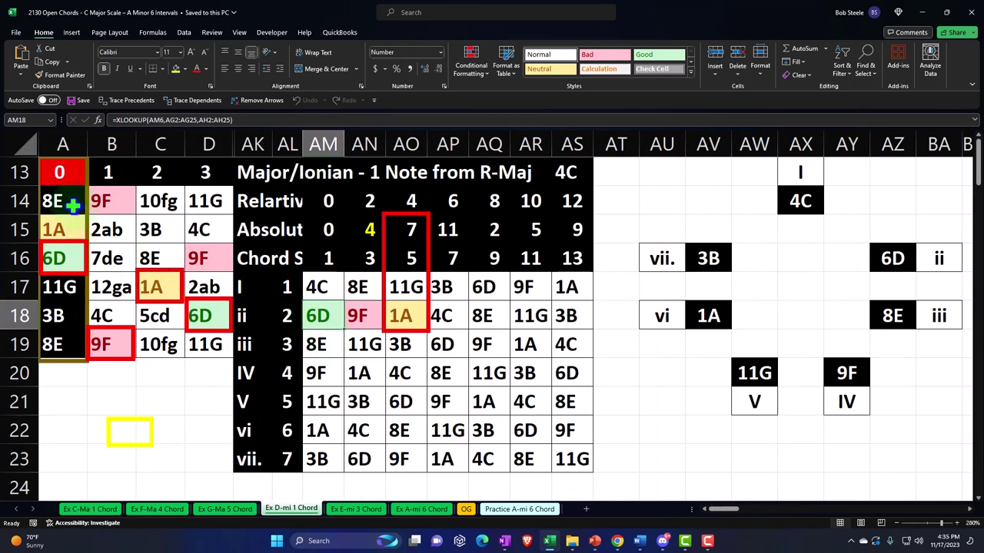
drag(60, 197, 197, 343)
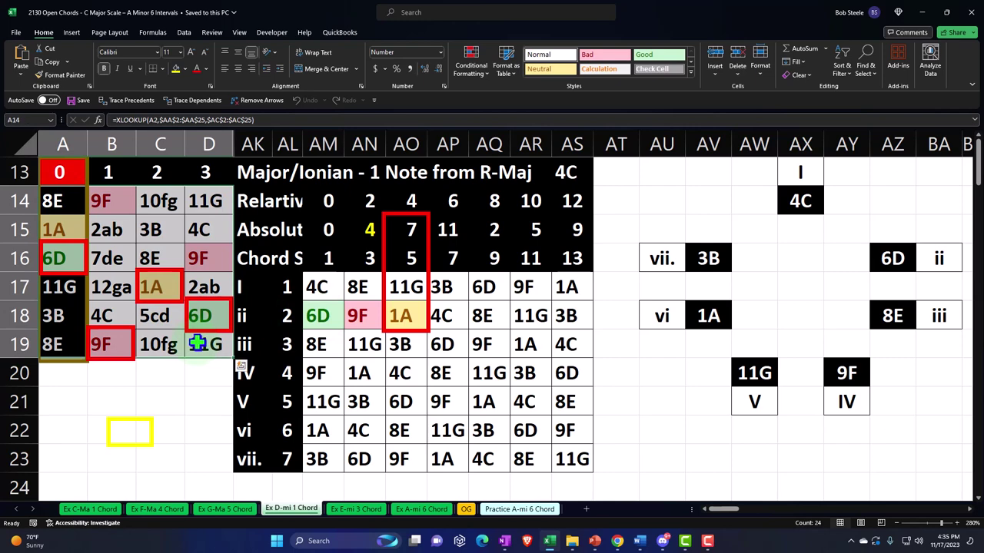
Check the iii degree and fretboard on Ex E-mi 3 Chord, then return to Practice A-mi 6 Chord
click(357, 510)
click(255, 344)
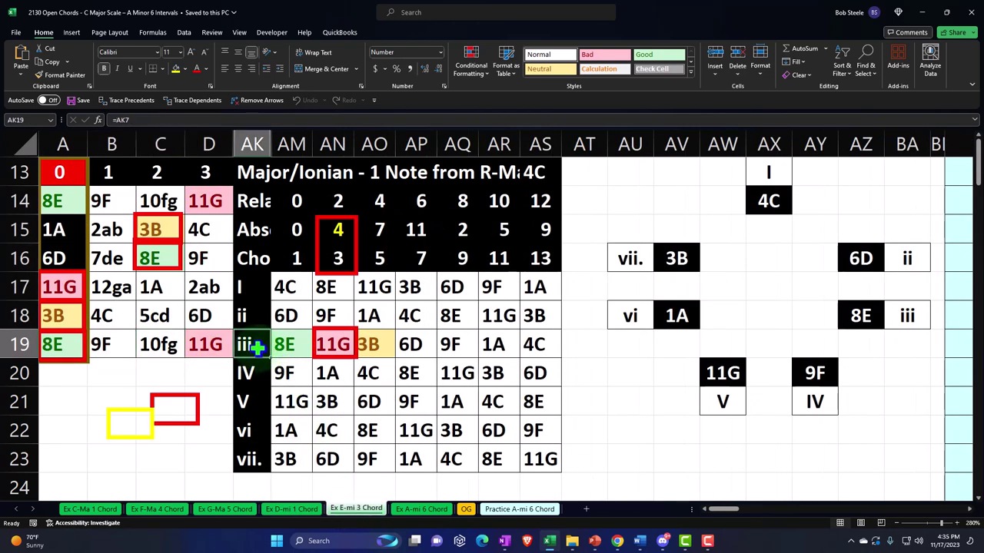
mouse_move(63, 202)
mouse_down()
mouse_move(175, 345)
mouse_move(201, 346)
mouse_up()
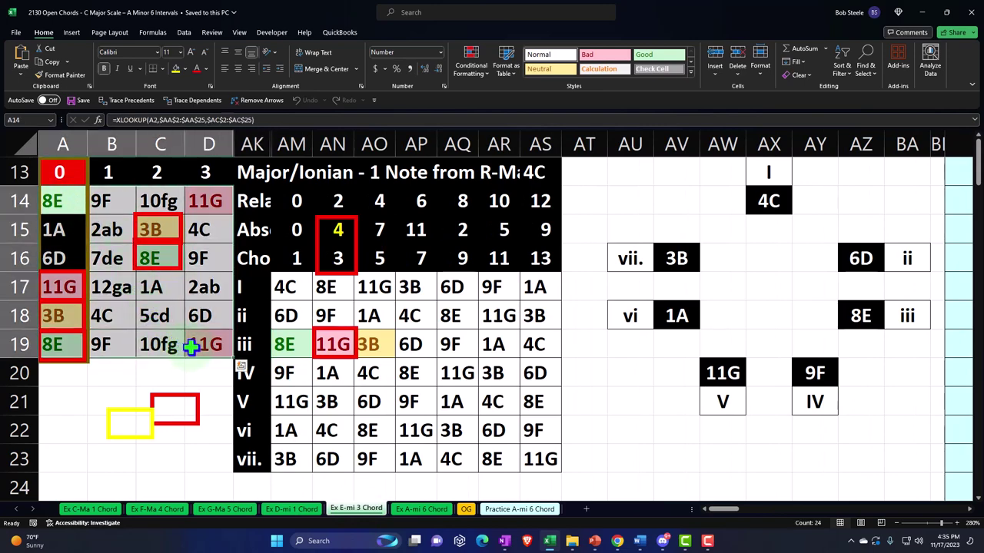
click(512, 509)
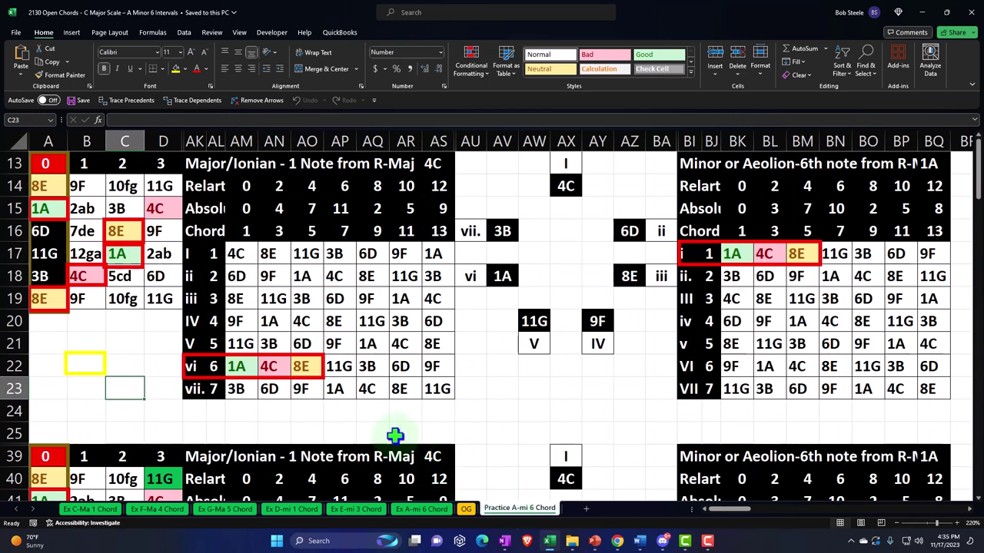
Check the vi degree 6 and fretboard grid, then scroll back to rows 13–24 of the first block
click(213, 365)
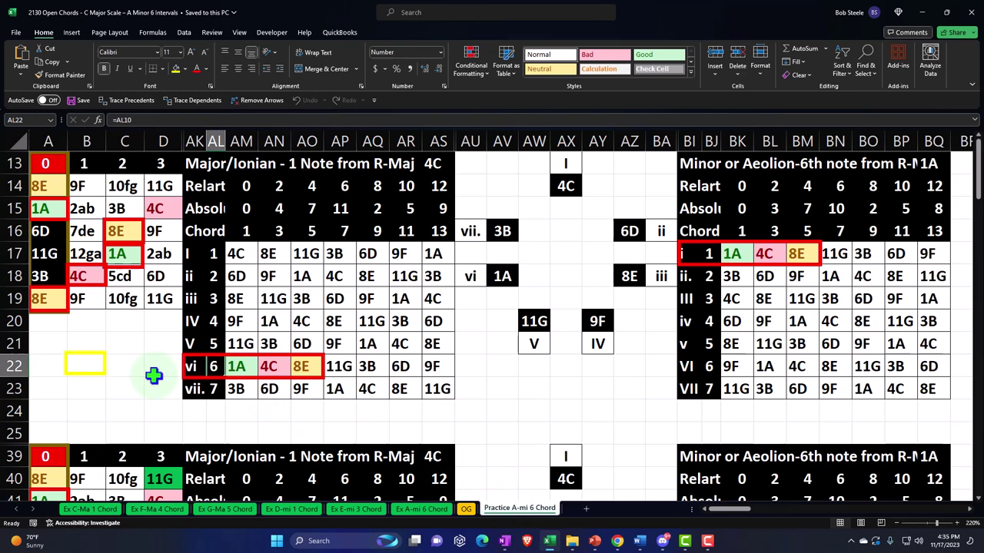
mouse_move(48, 164)
mouse_down()
mouse_move(123, 244)
mouse_move(153, 299)
mouse_up()
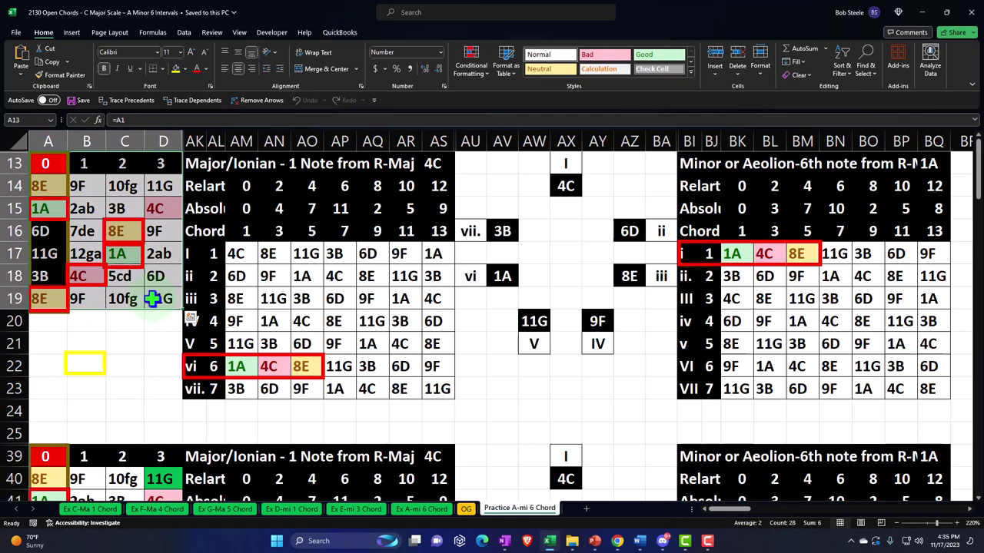
scroll(154, 299, down, 4)
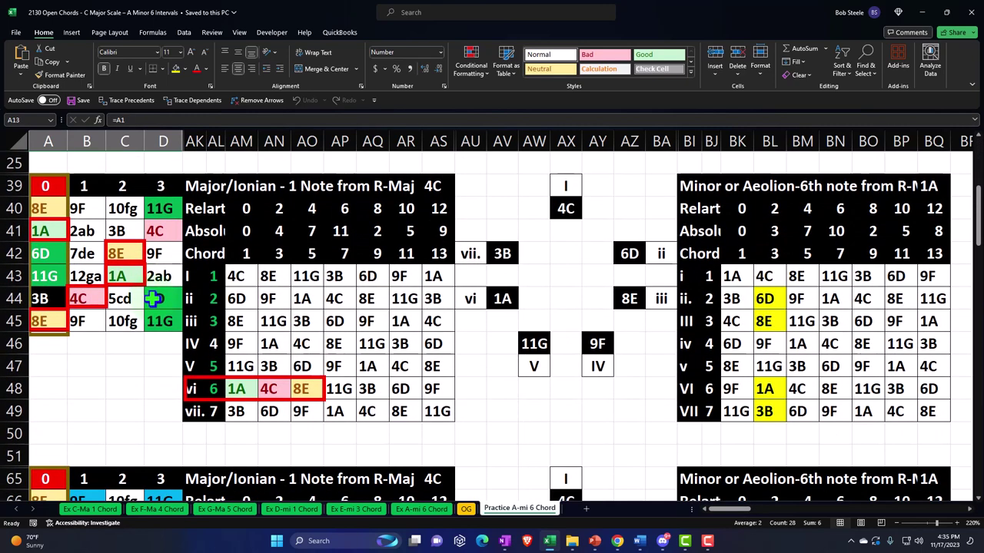
scroll(154, 299, down, 4)
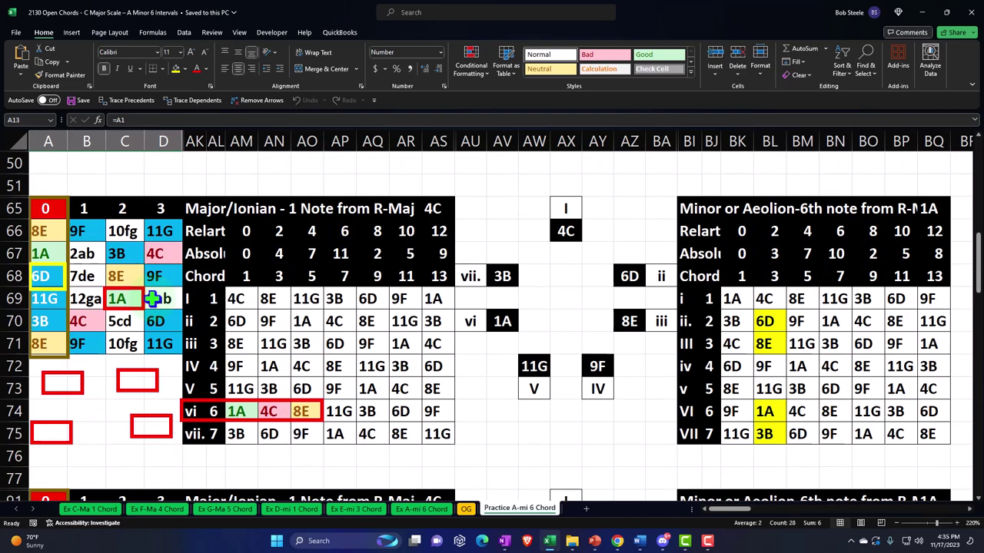
scroll(154, 299, up, 4)
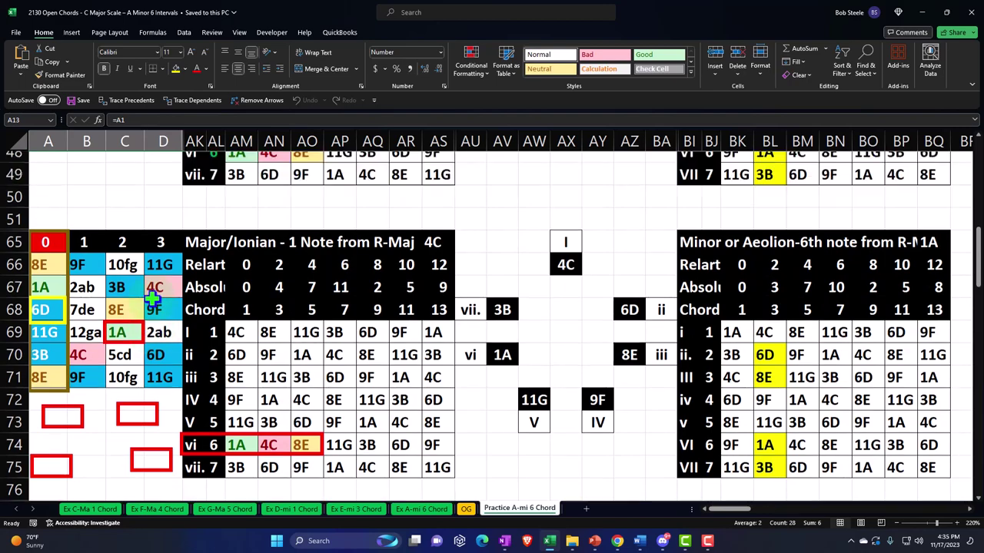
scroll(153, 299, up, 2)
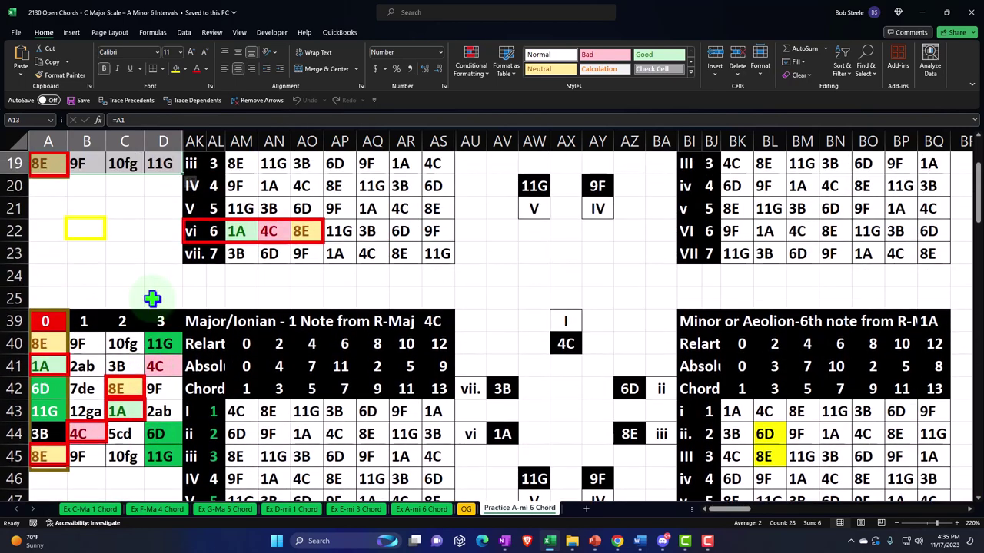
scroll(149, 298, up, 2)
click(149, 351)
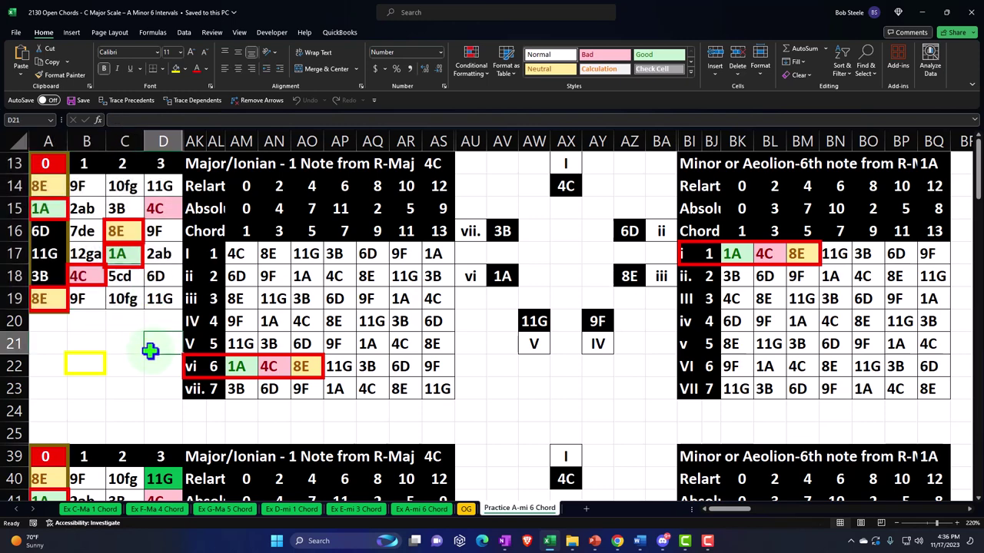
click(215, 367)
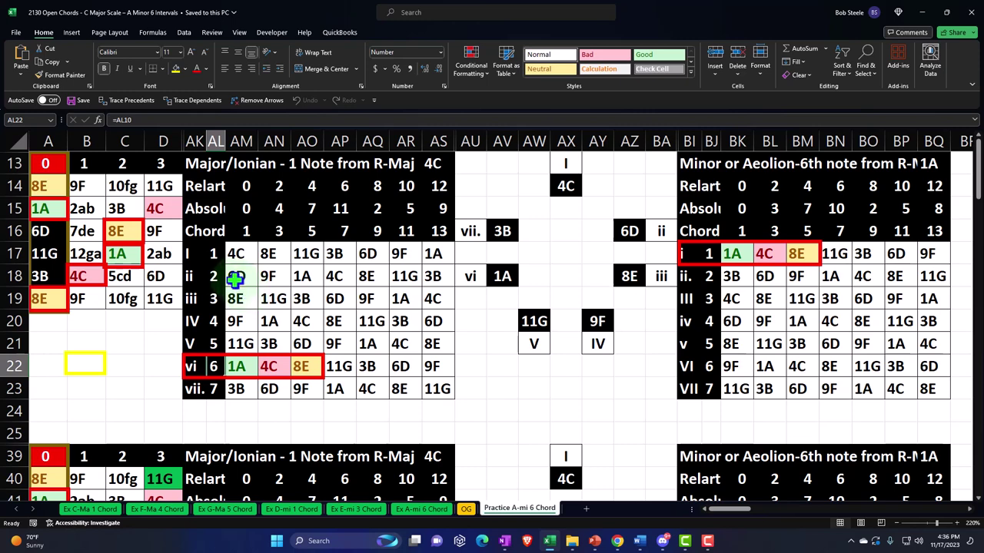
click(155, 281)
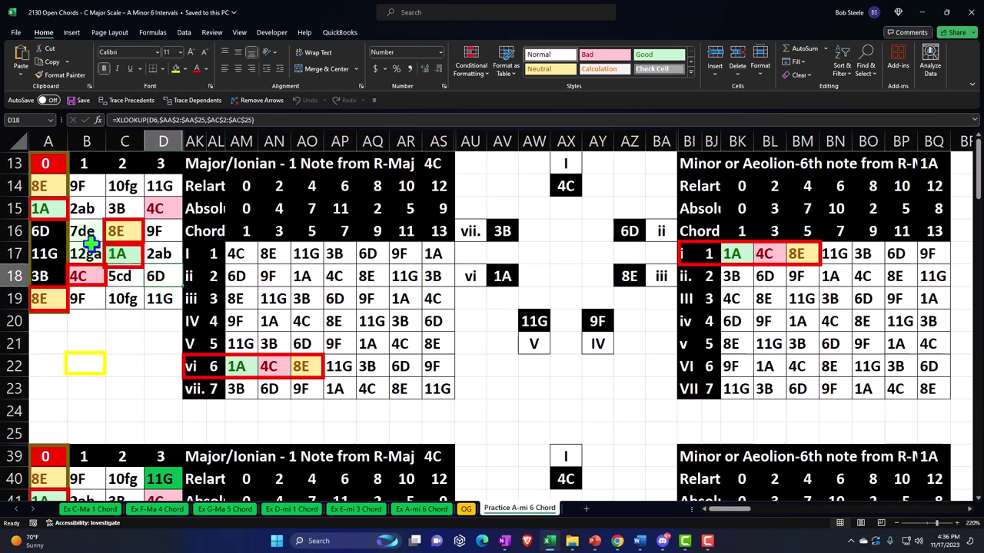
click(47, 208)
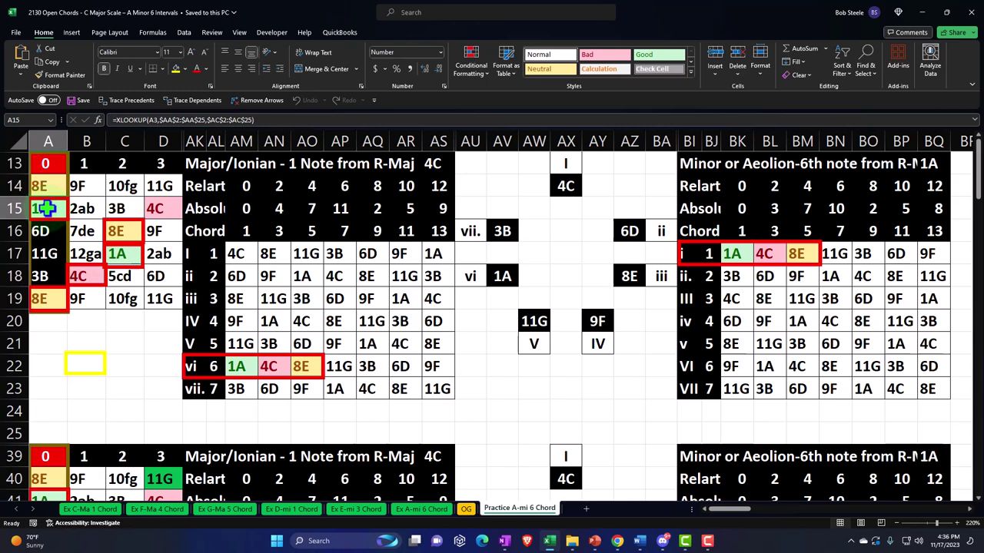
click(143, 360)
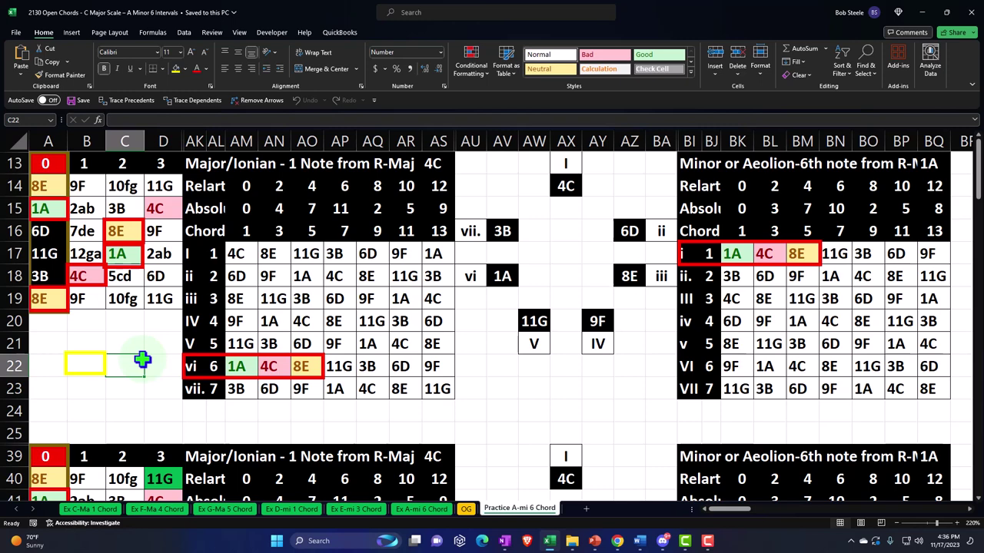
click(156, 277)
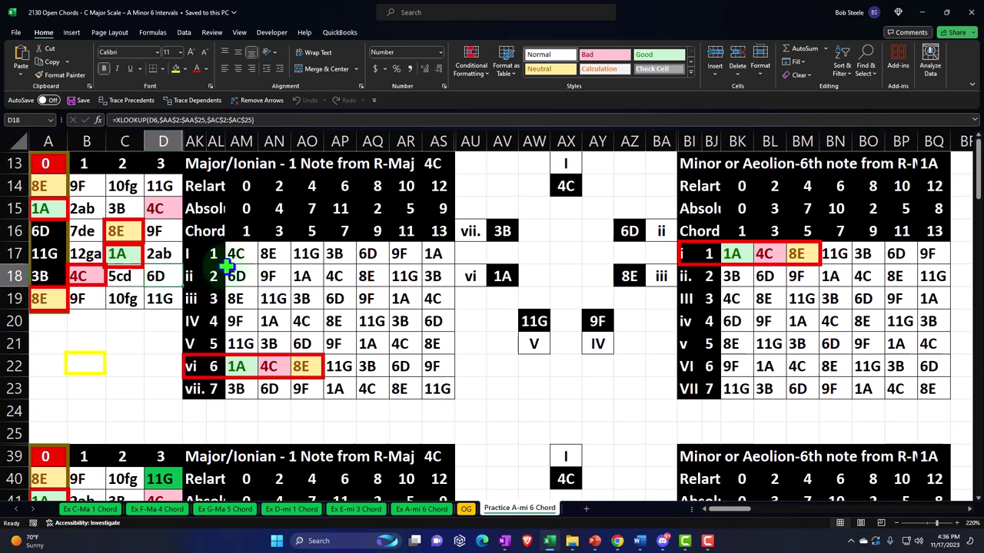
drag(201, 255, 213, 388)
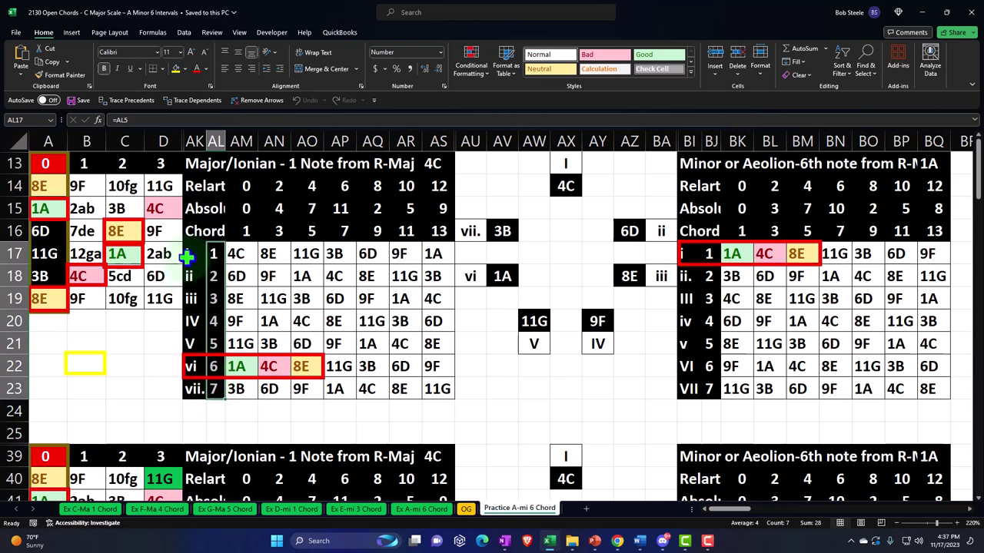
drag(191, 253, 191, 379)
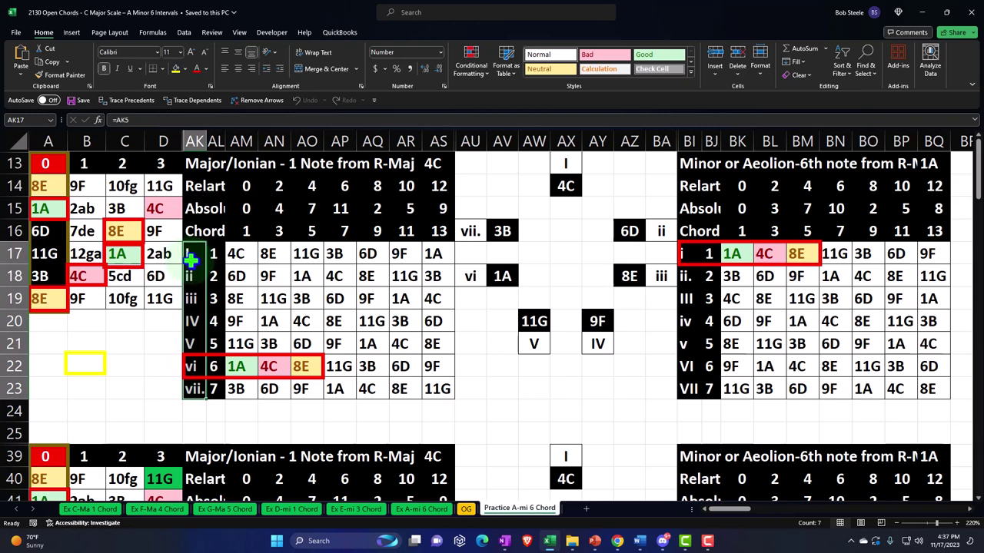
click(191, 258)
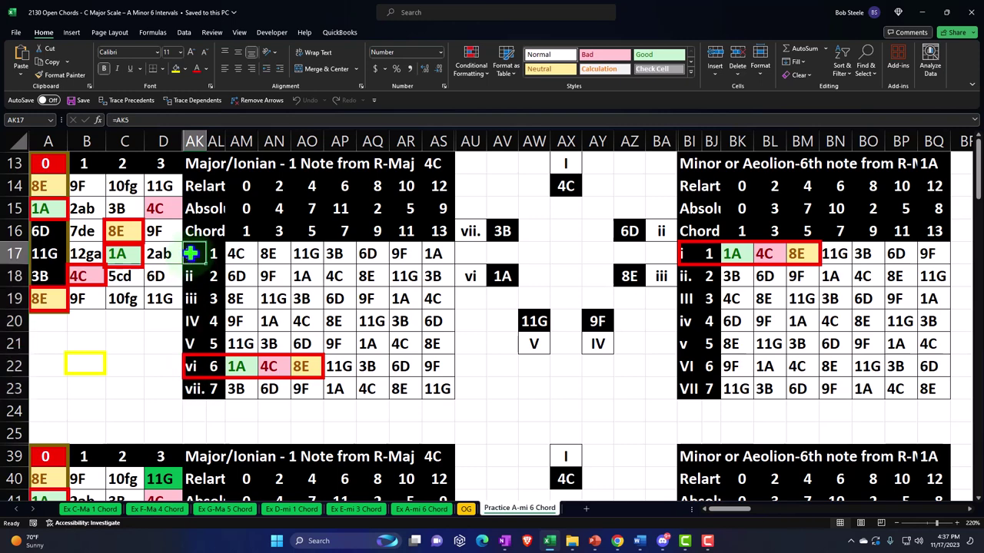
drag(190, 281, 191, 308)
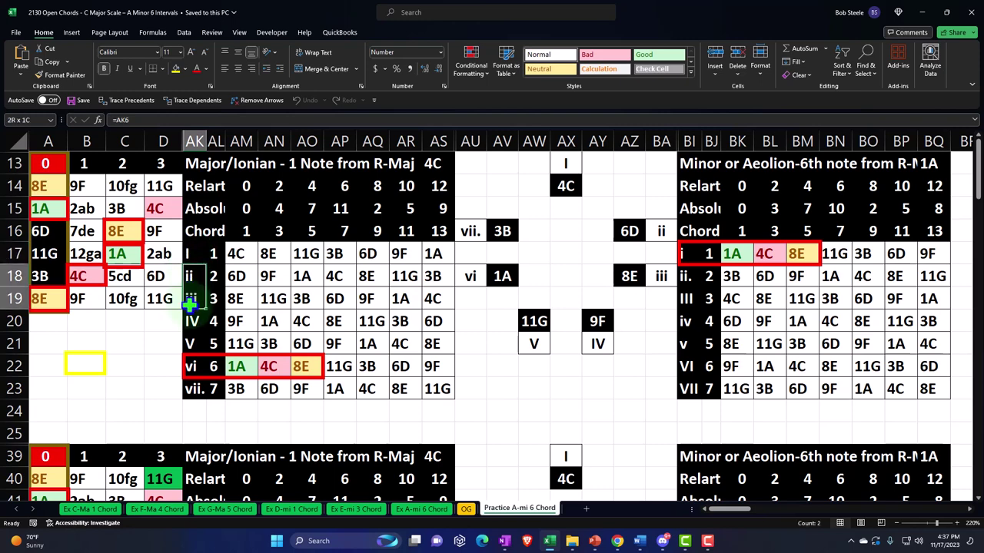
click(192, 394)
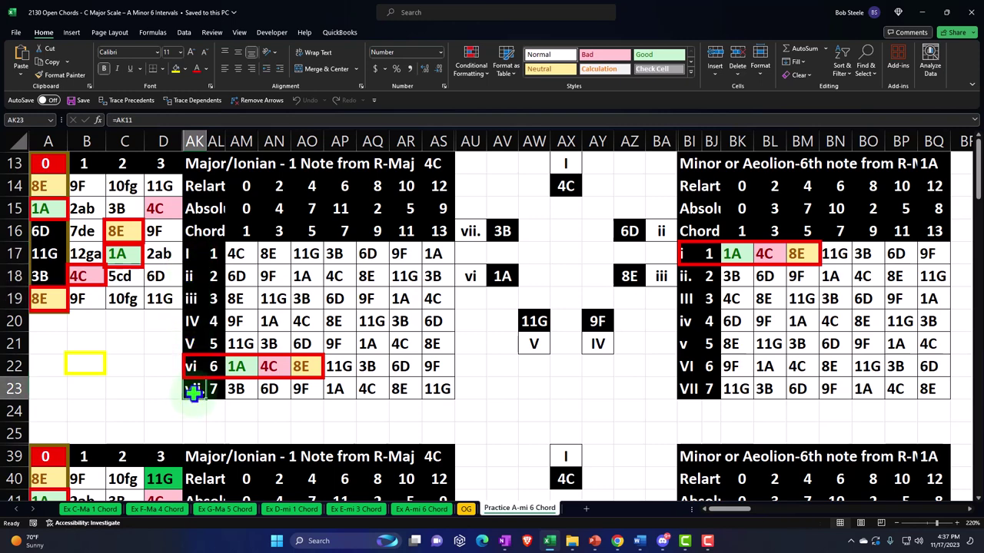
click(248, 233)
drag(248, 233, 438, 240)
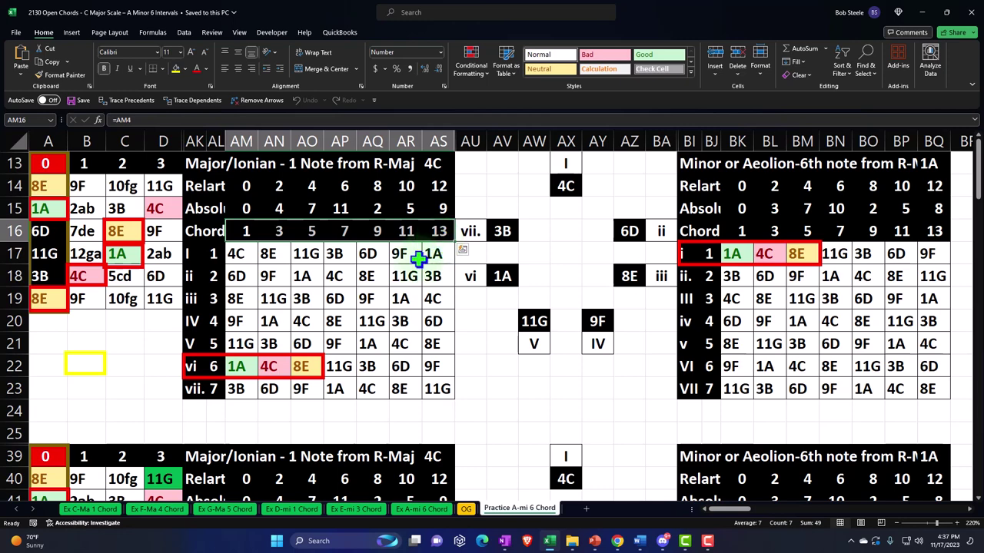
drag(241, 366, 304, 366)
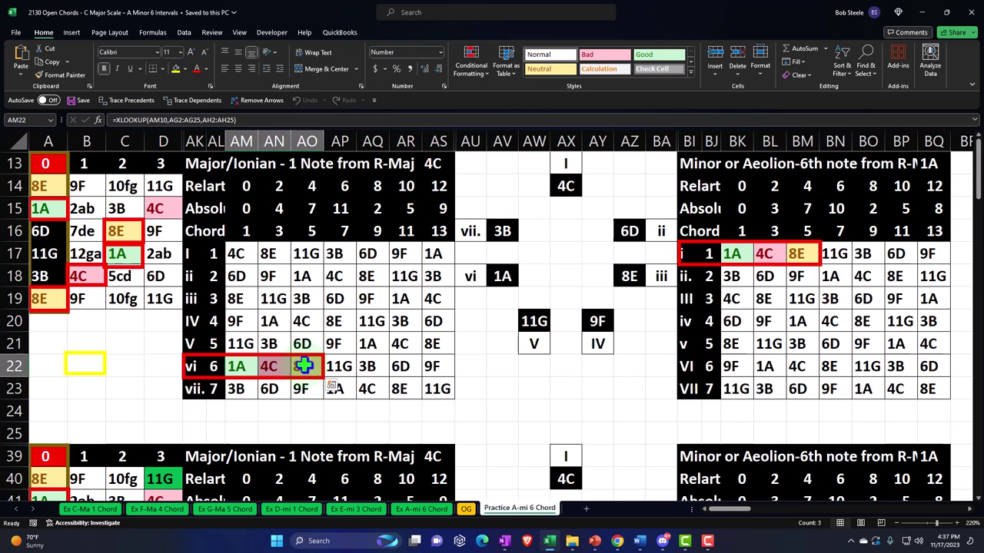
click(241, 366)
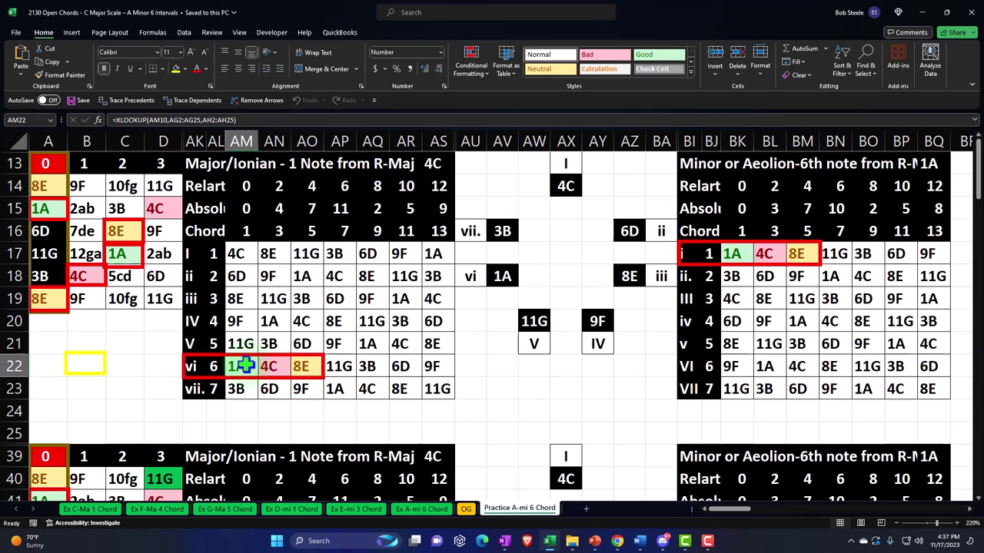
click(241, 255)
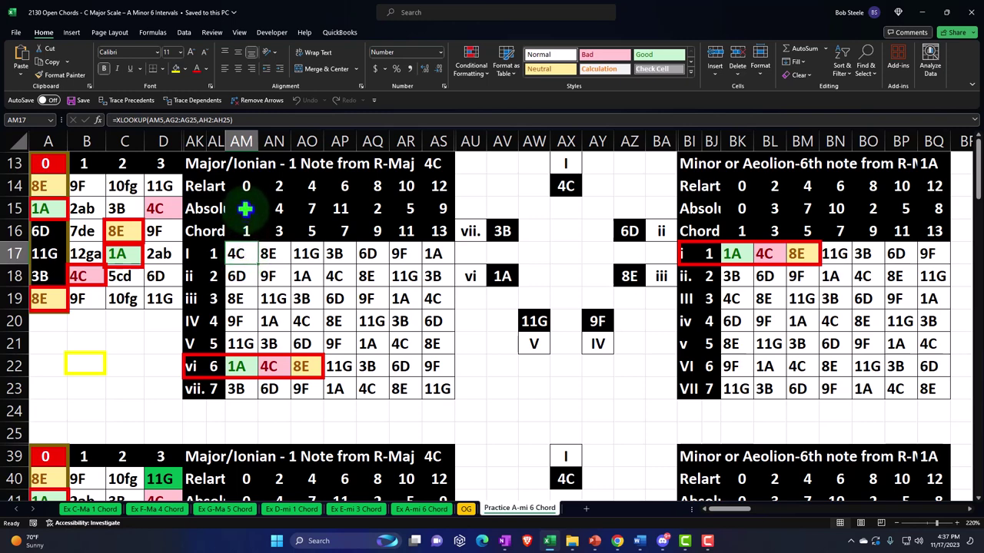
drag(245, 209, 431, 208)
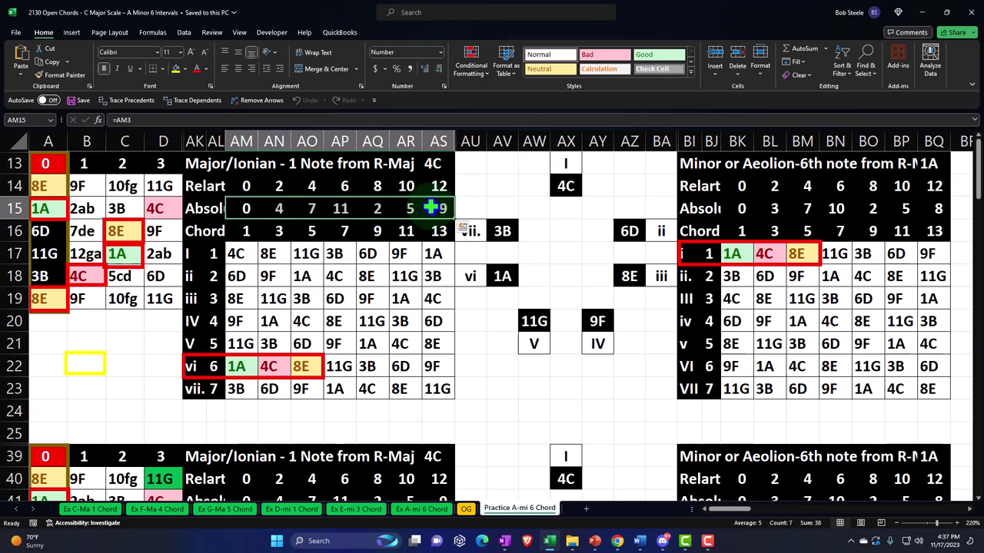
drag(236, 366, 302, 367)
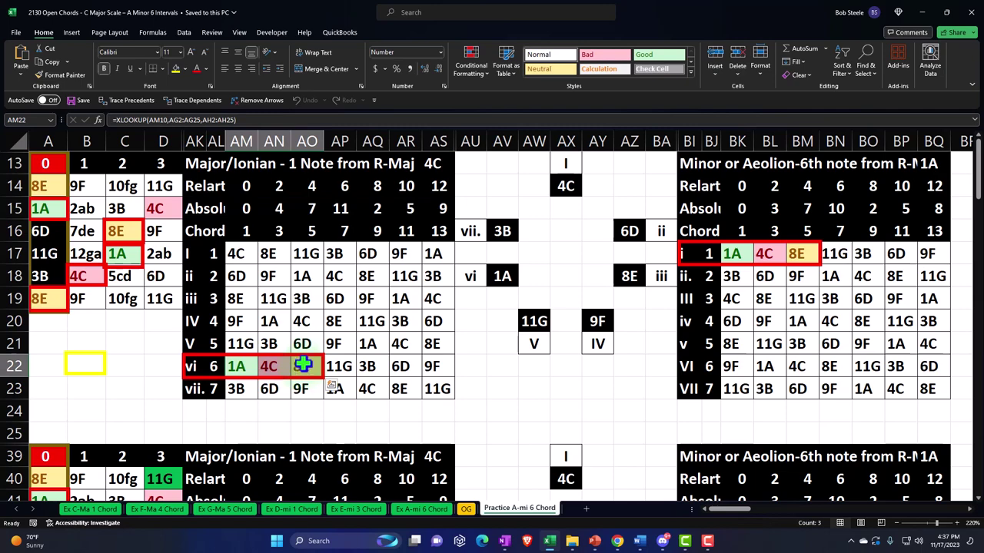
click(470, 511)
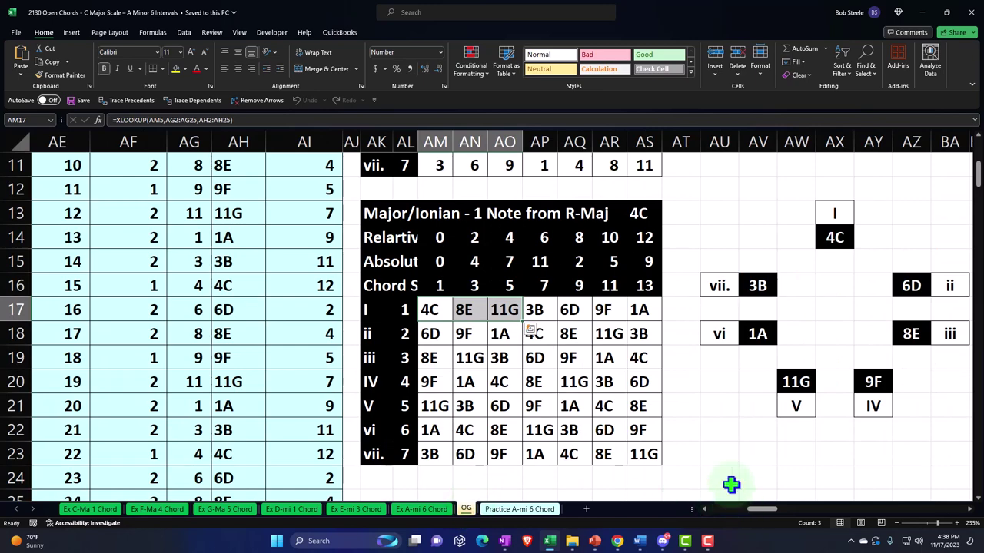
scroll(729, 482, up, 4)
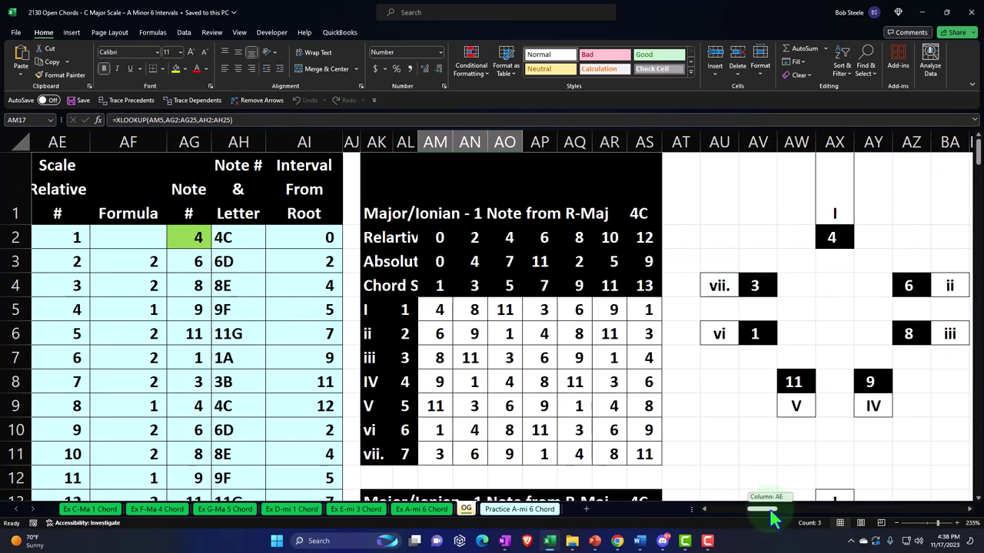
drag(773, 509, 750, 524)
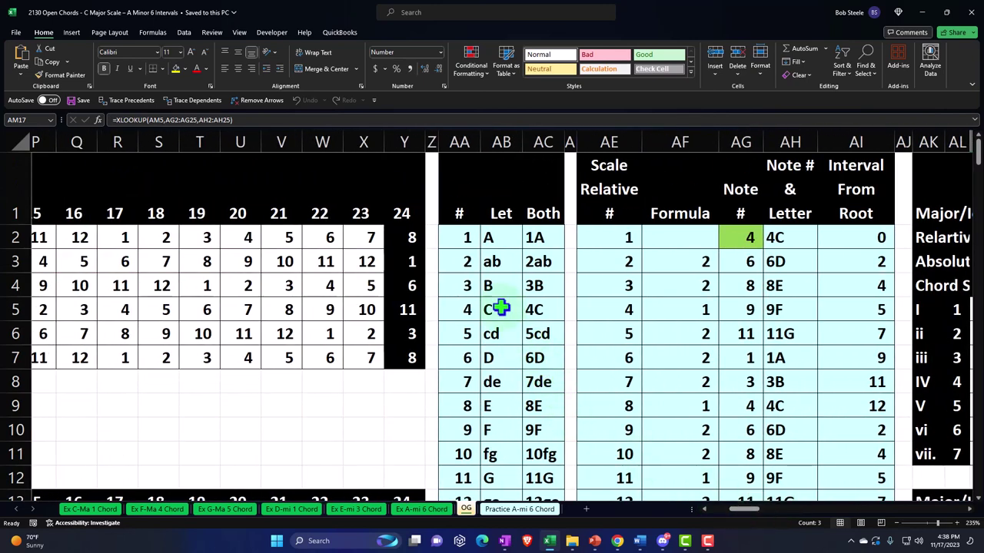
click(467, 238)
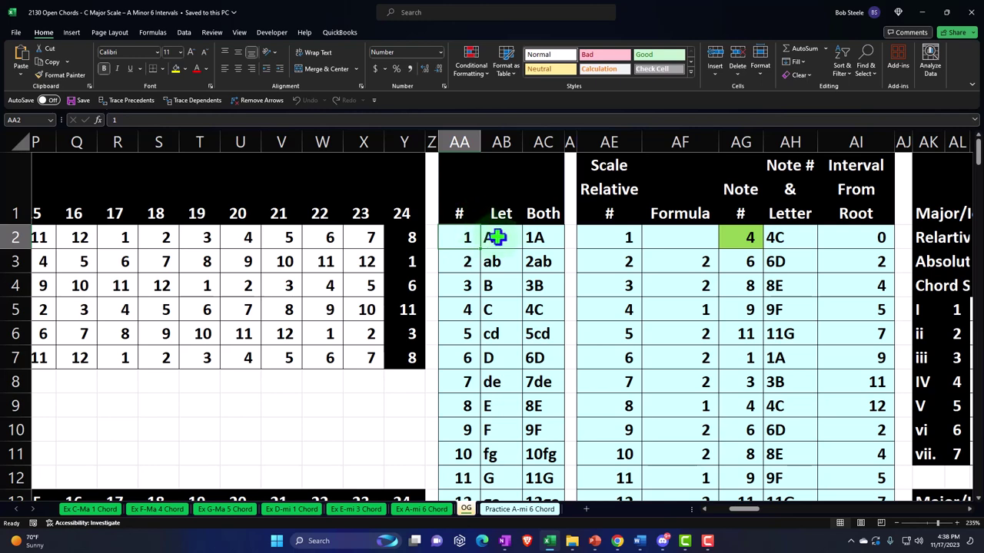
click(492, 234)
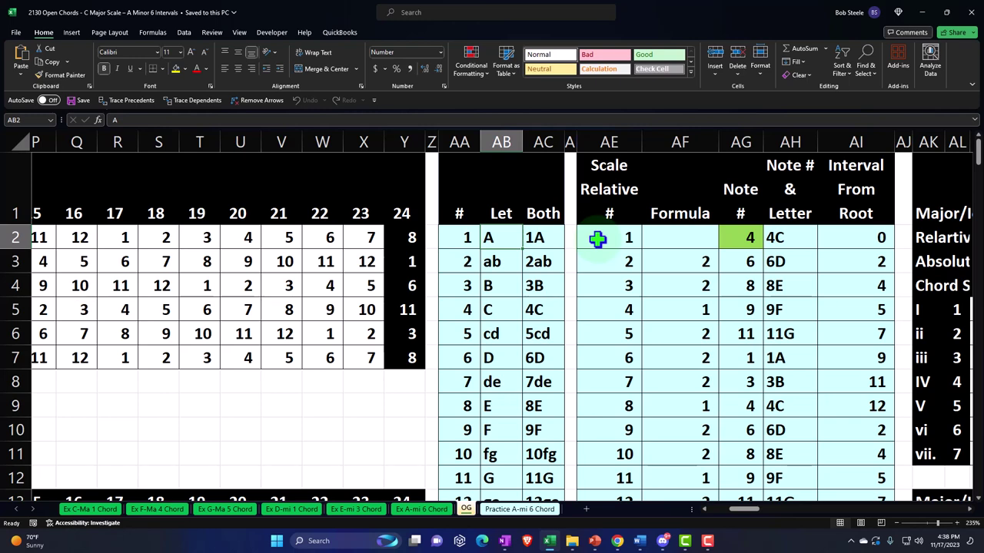
key(Down)
key(Down)
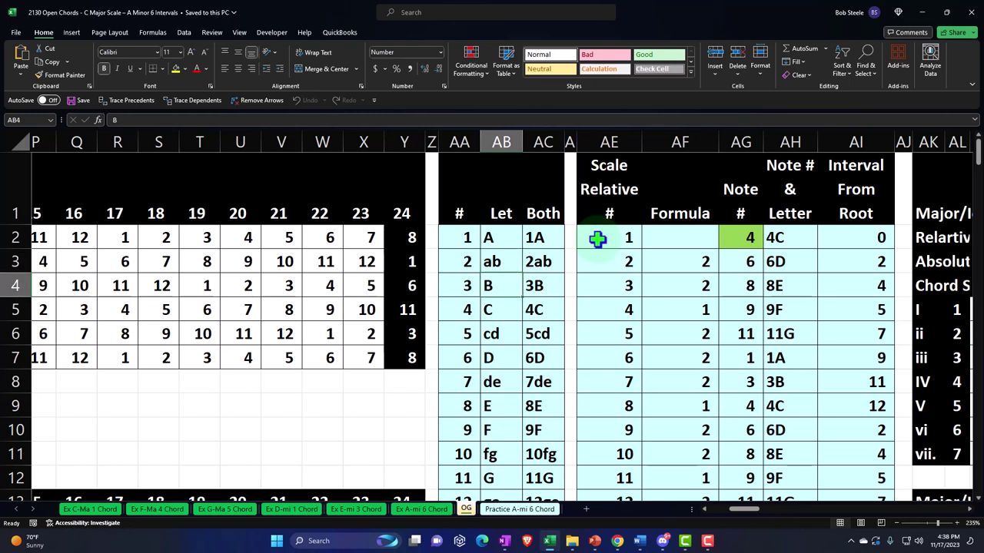
key(Down)
key(Down)
key(Down)
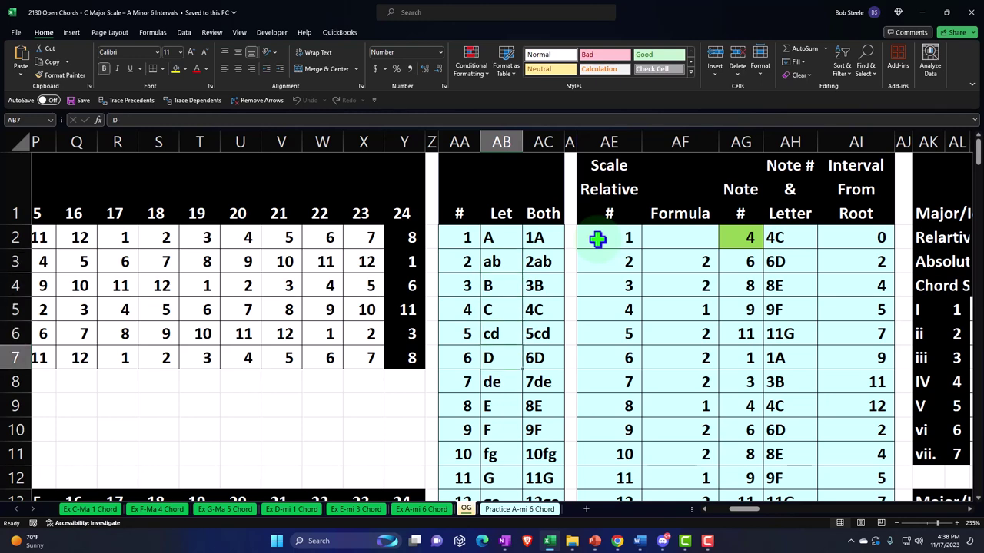
key(Down)
key(Down)
key(Down)
key(Down)
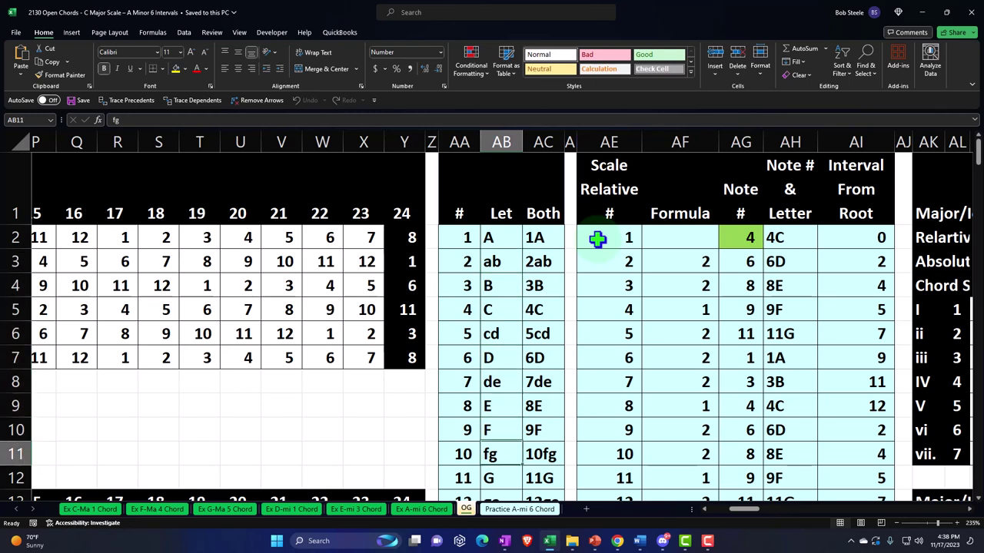
key(Down)
key(Down)
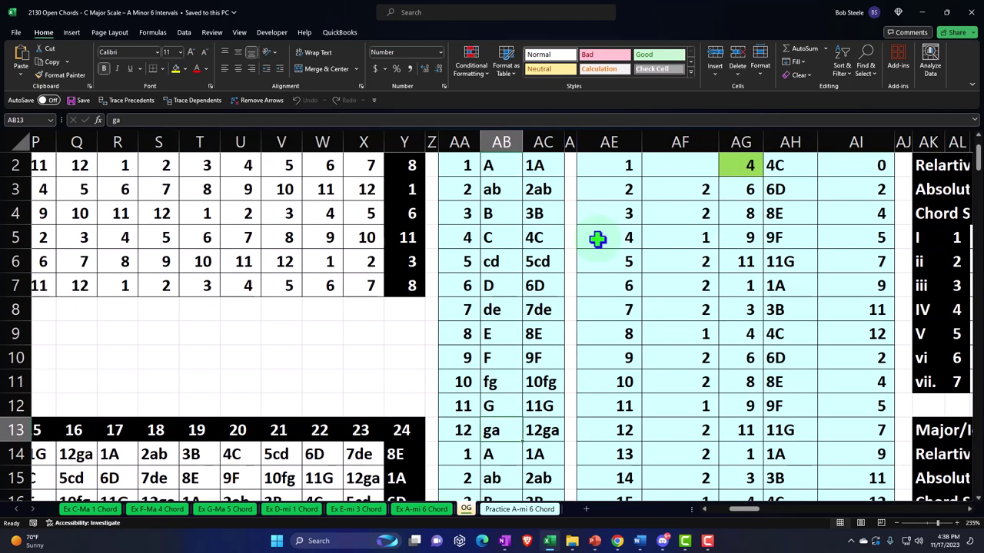
key(Down)
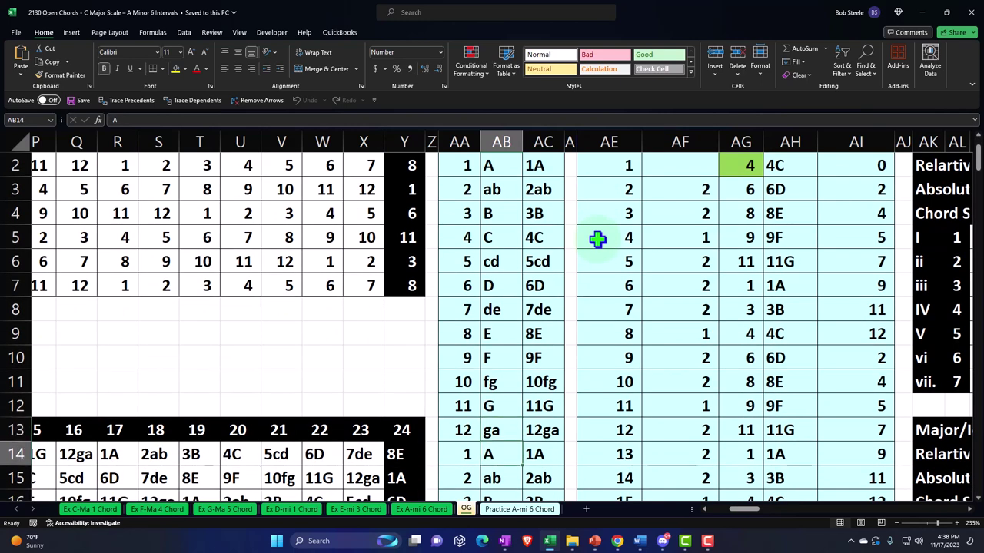
key(Up)
key(Up)
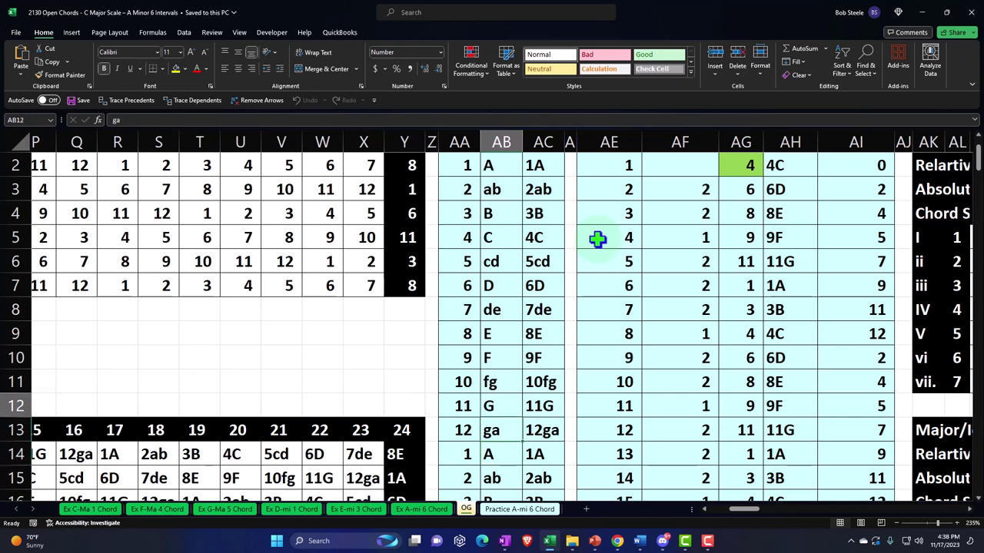
key(Up)
key(Up)
key(Up)
key(Up)
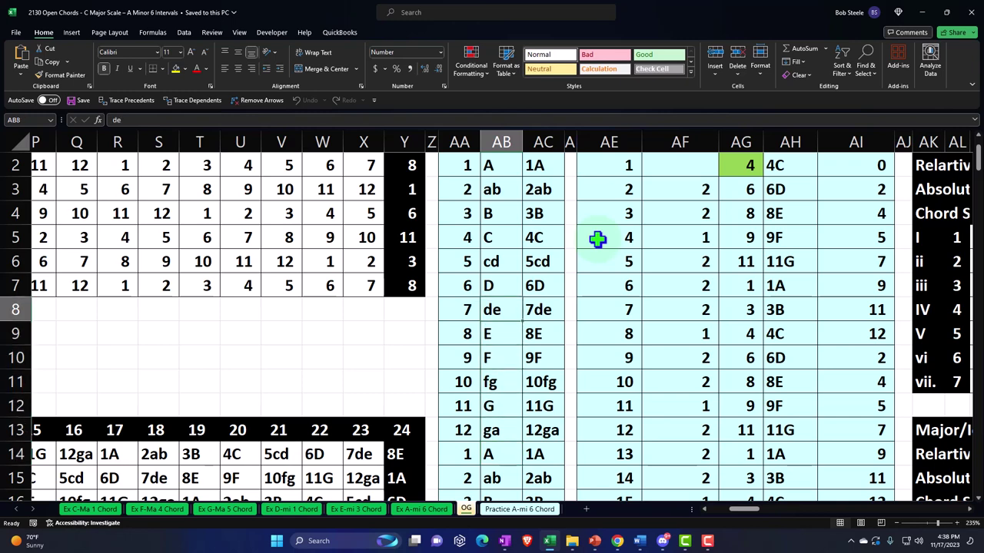
key(Up)
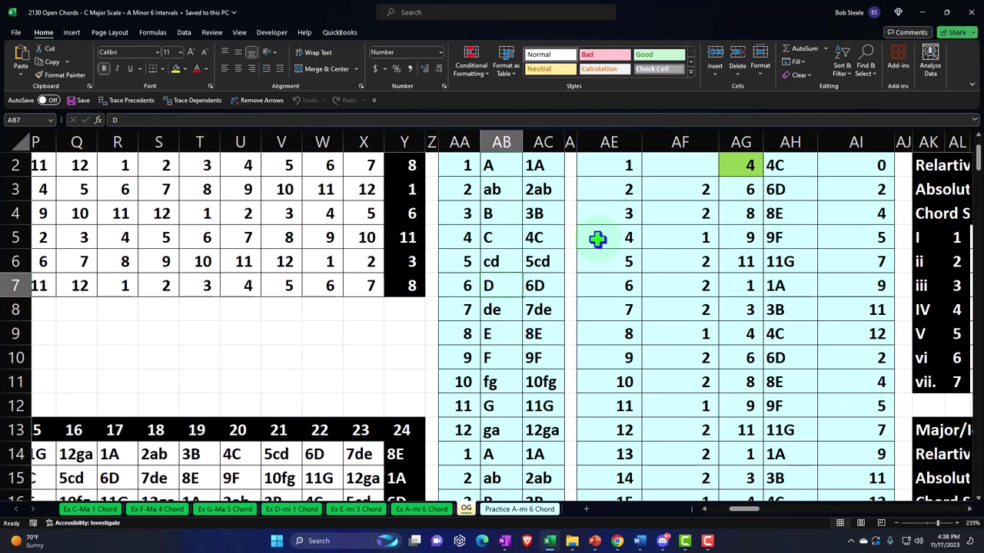
key(Up)
key(Up)
key(Up)
key(Up)
key(Up)
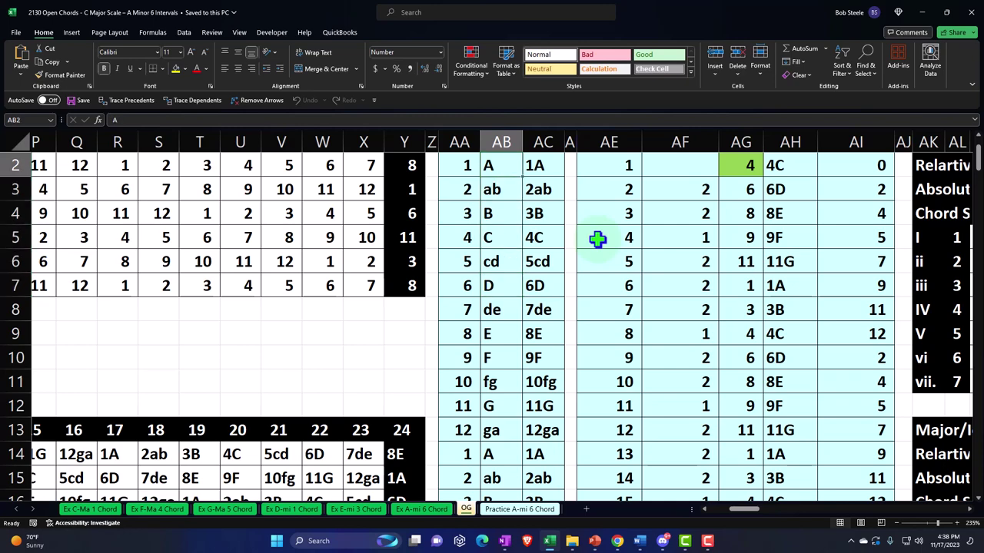
key(Up)
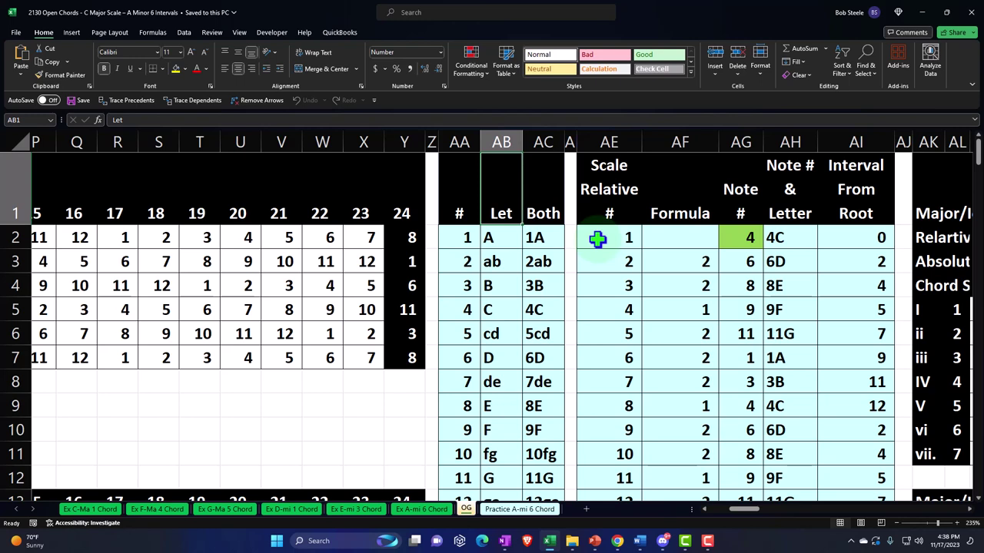
key(Down)
key(Left)
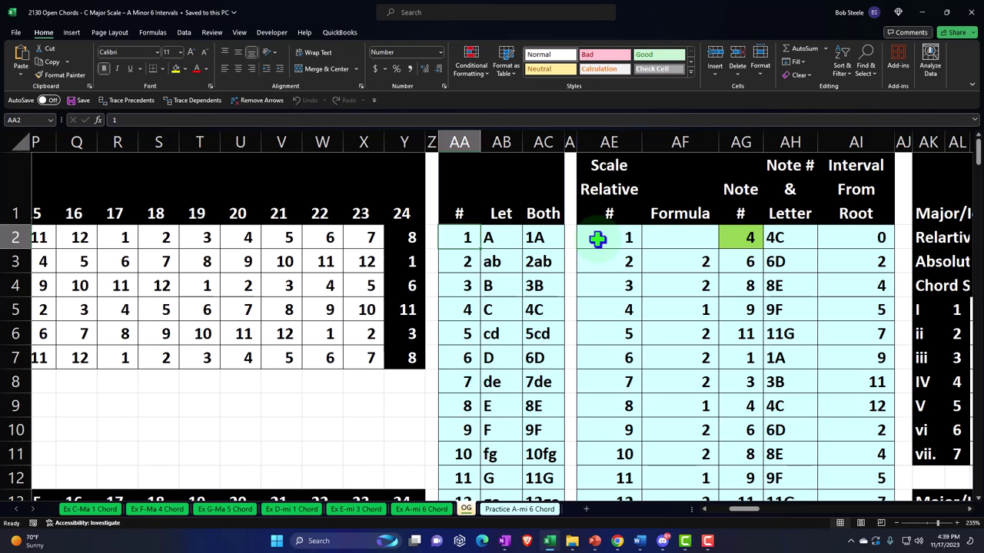
key(Down)
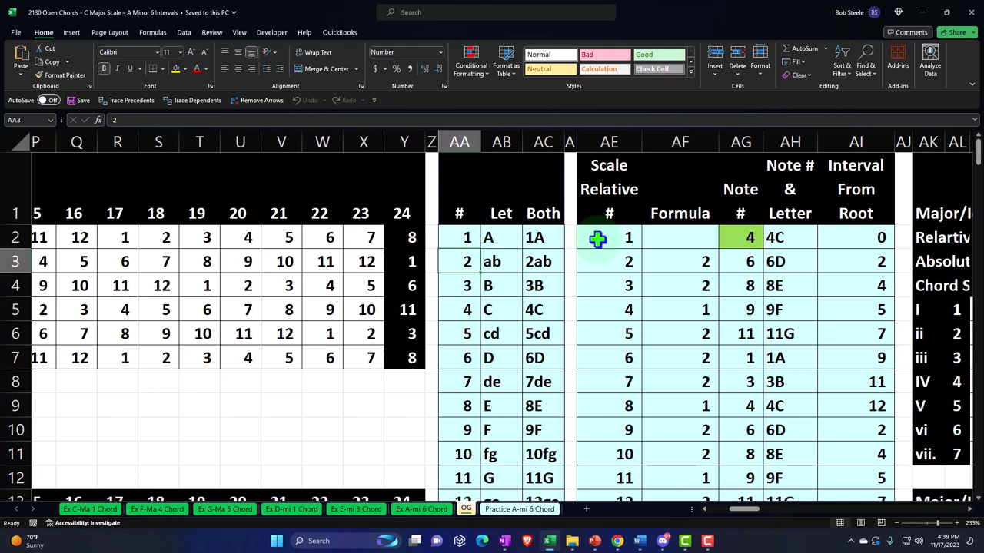
key(Down)
key(Down)
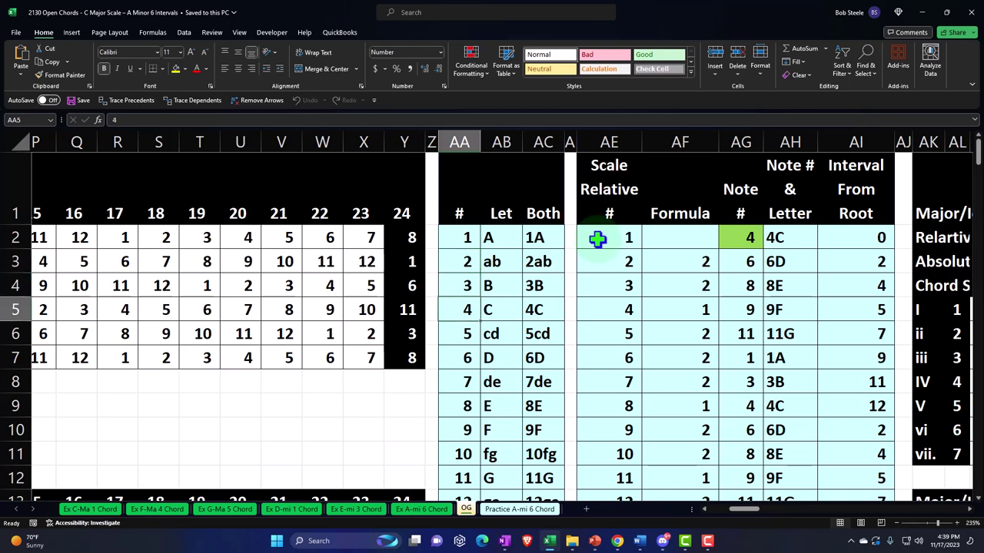
key(Down)
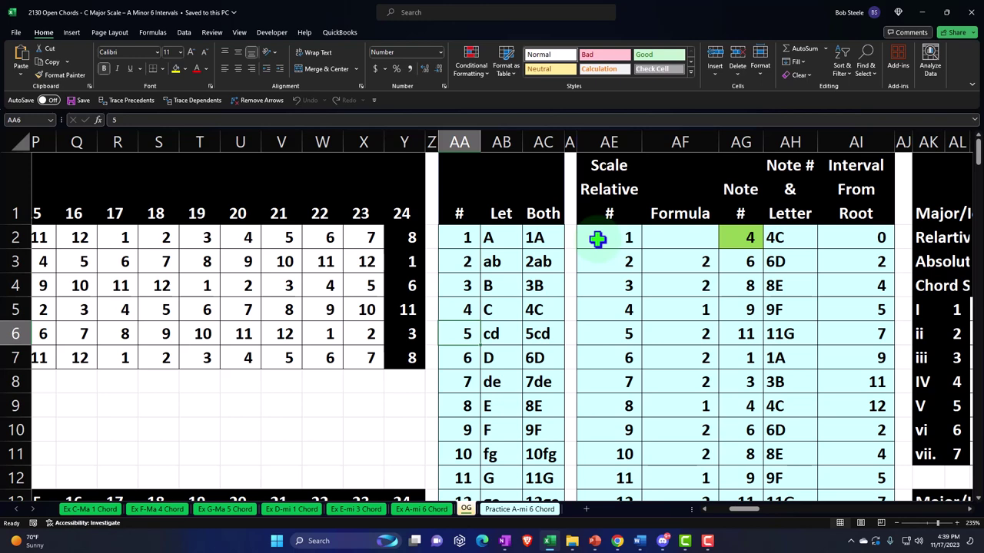
key(Down)
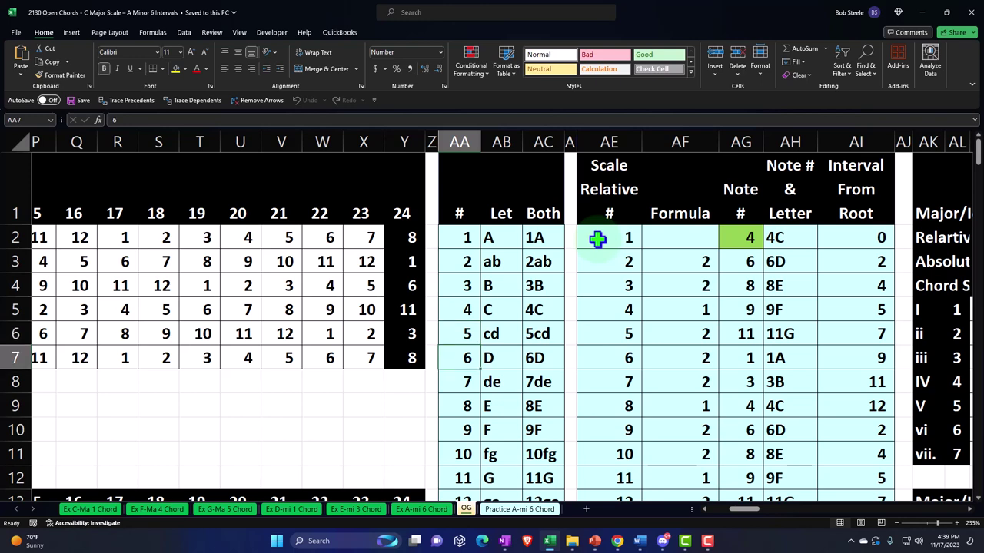
key(Down)
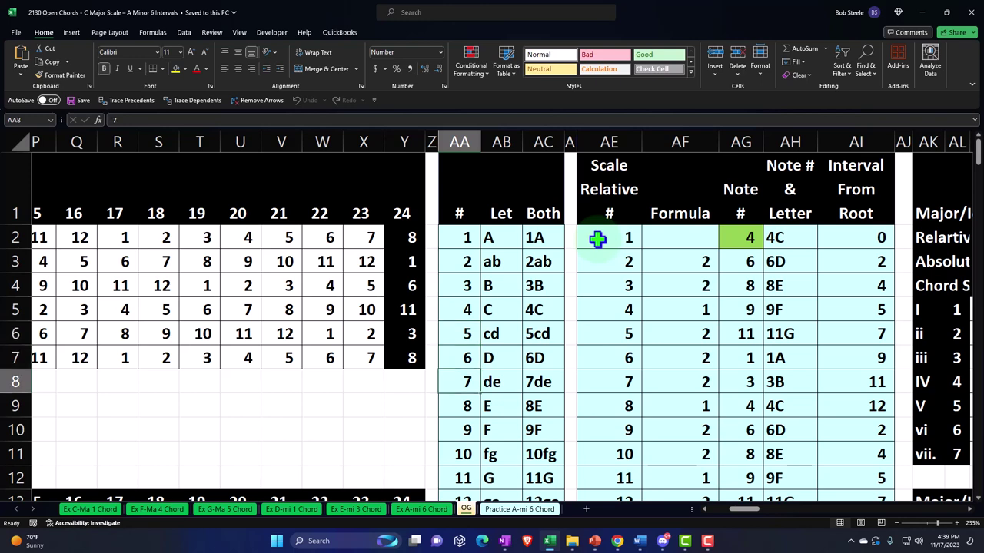
key(Down)
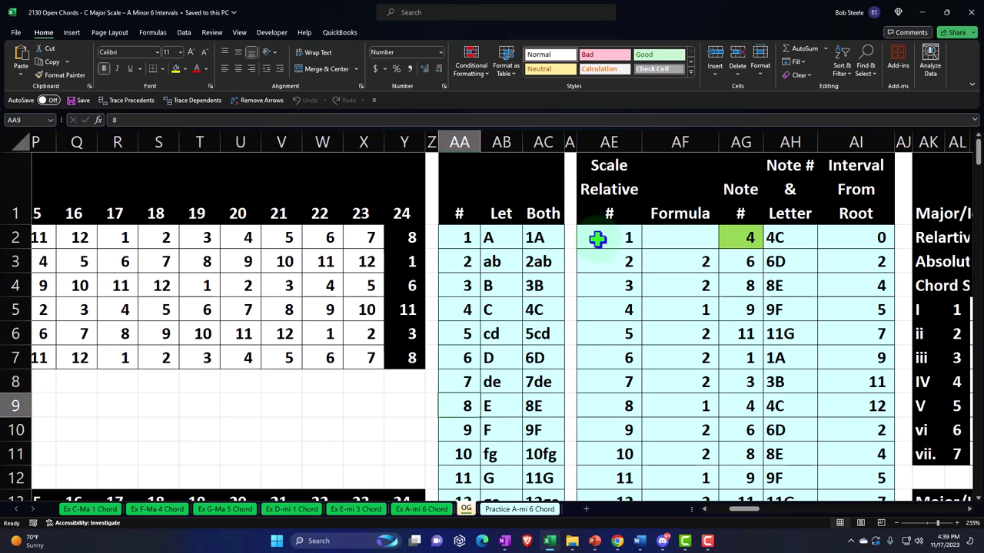
key(Down)
key(Down)
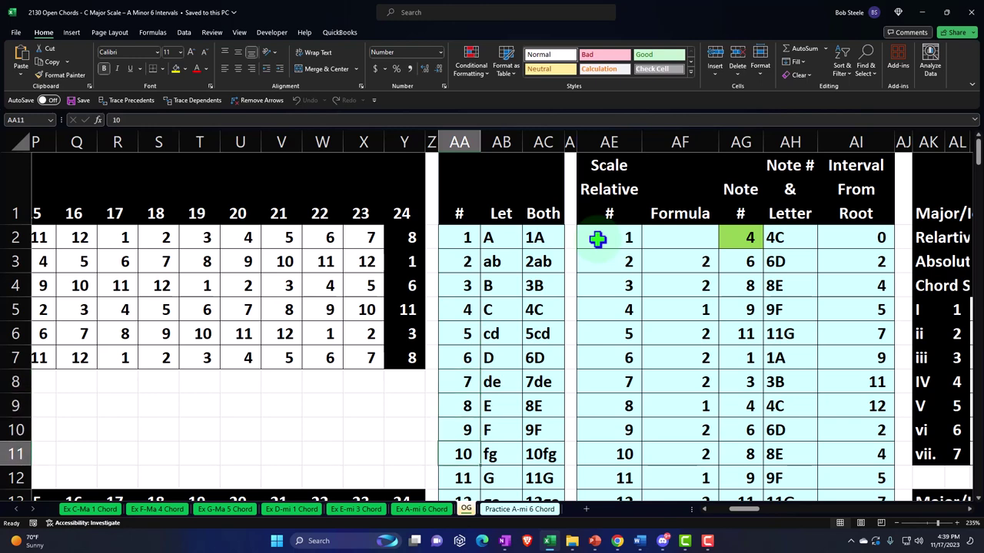
key(Down)
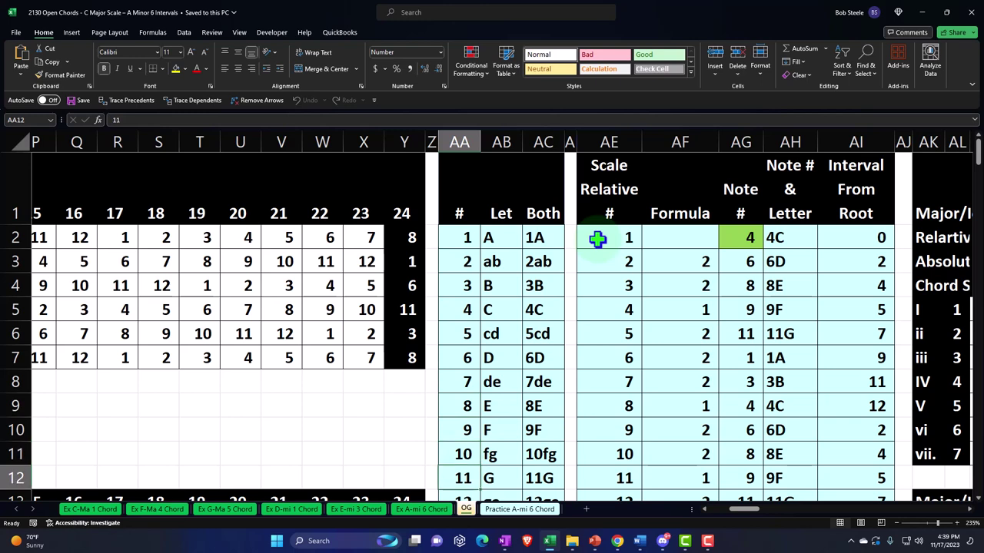
key(Down)
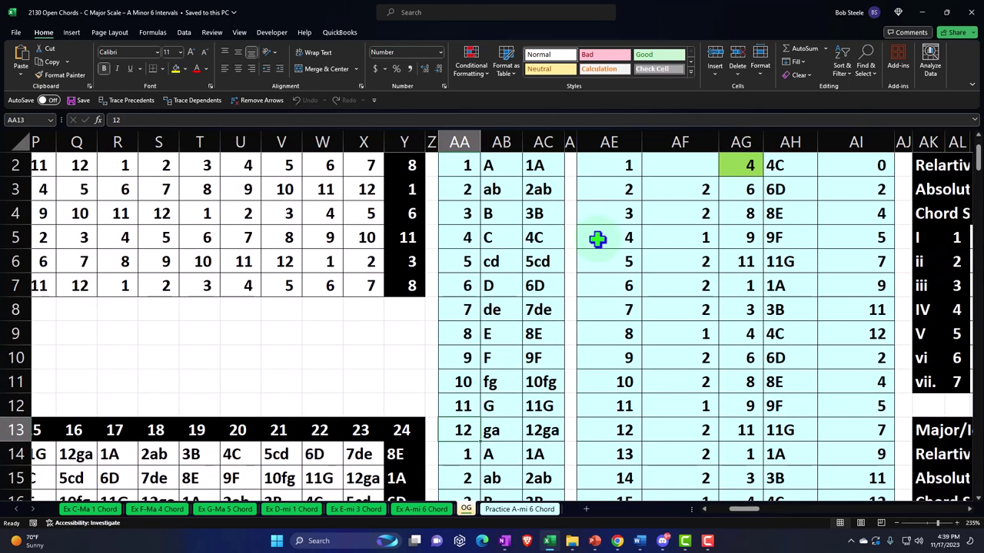
key(Up)
key(Down)
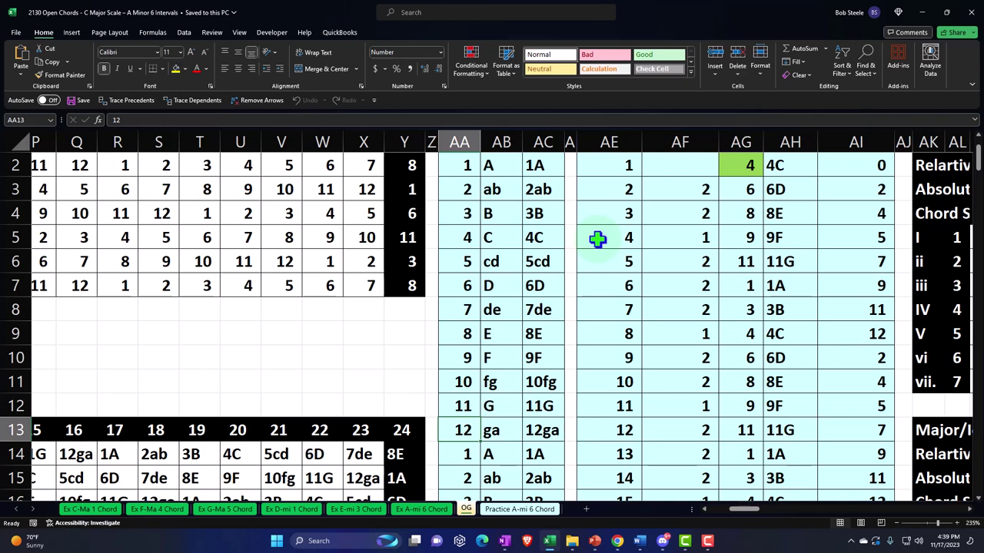
scroll(597, 239, up, 1)
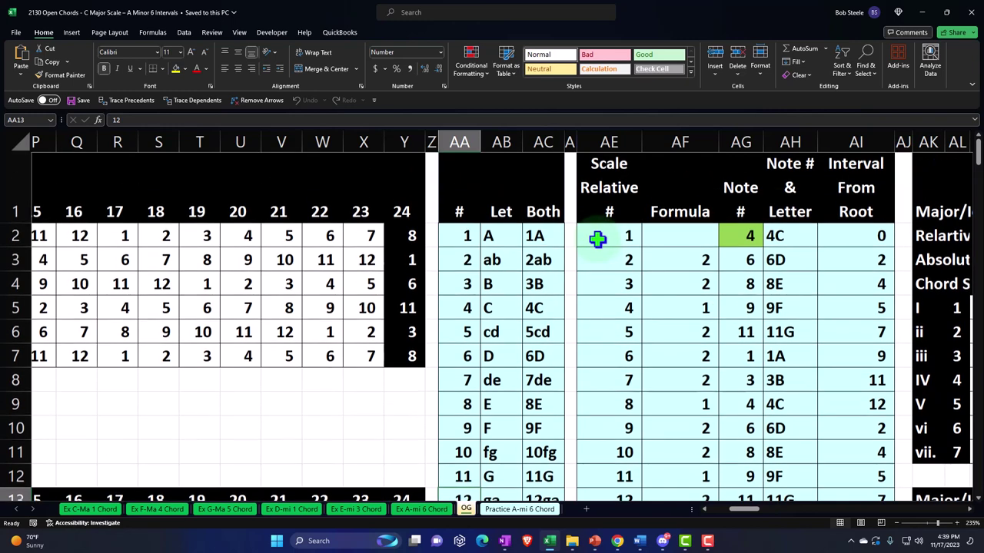
click(500, 357)
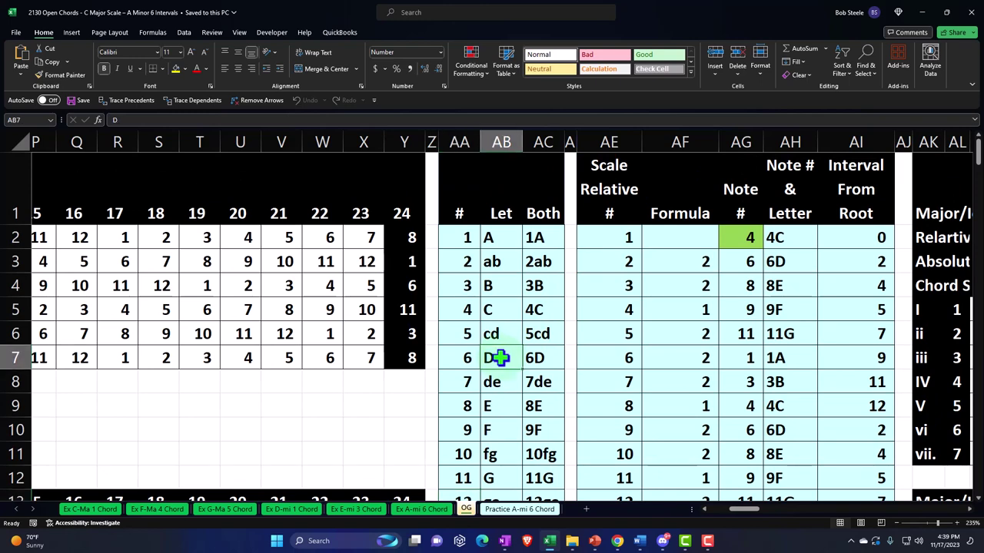
click(496, 237)
ctrl+click(498, 355)
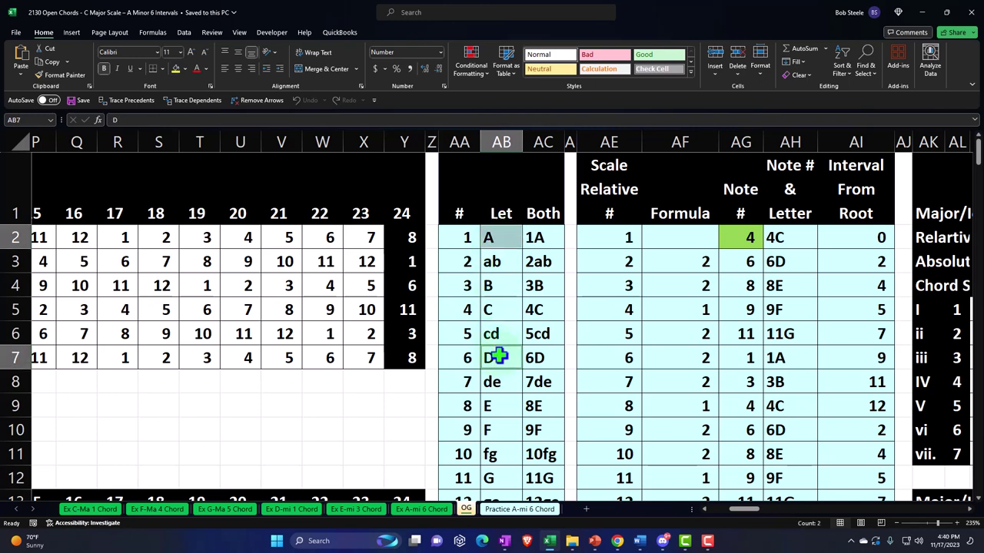
click(466, 235)
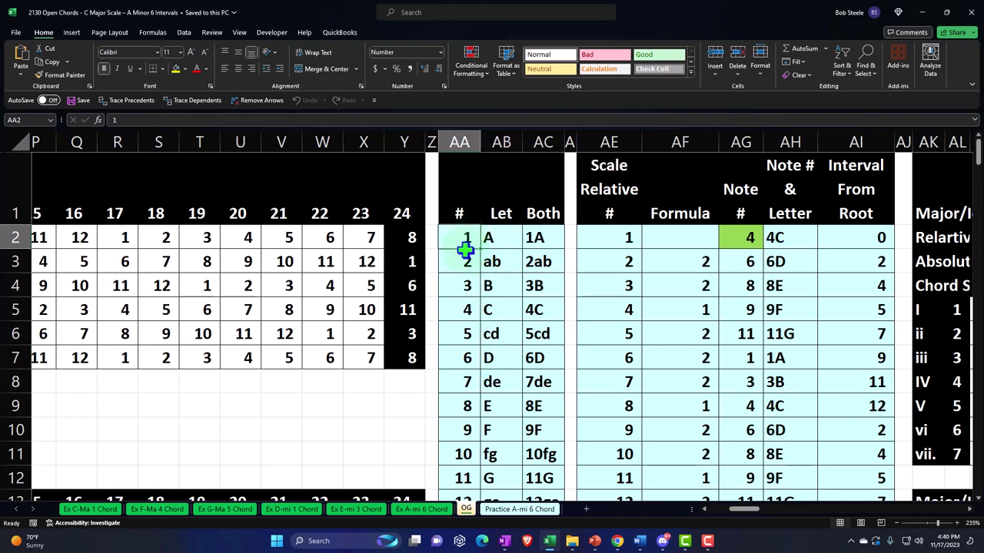
ctrl+click(467, 356)
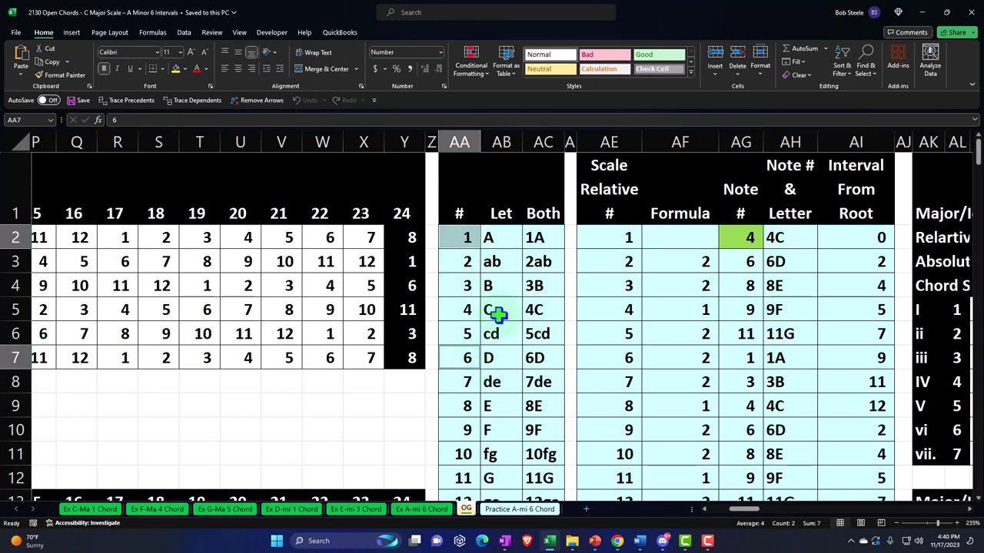
click(540, 510)
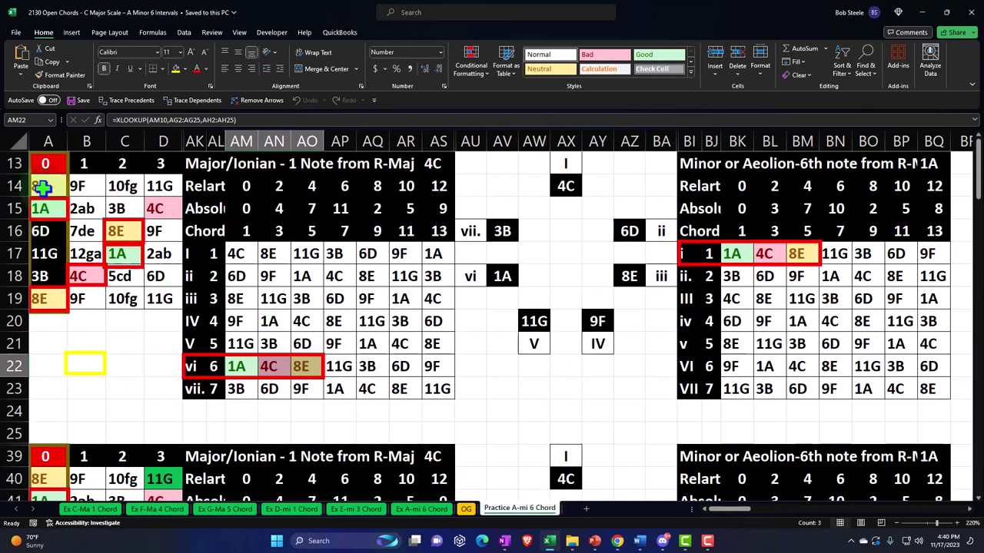
drag(39, 187, 158, 298)
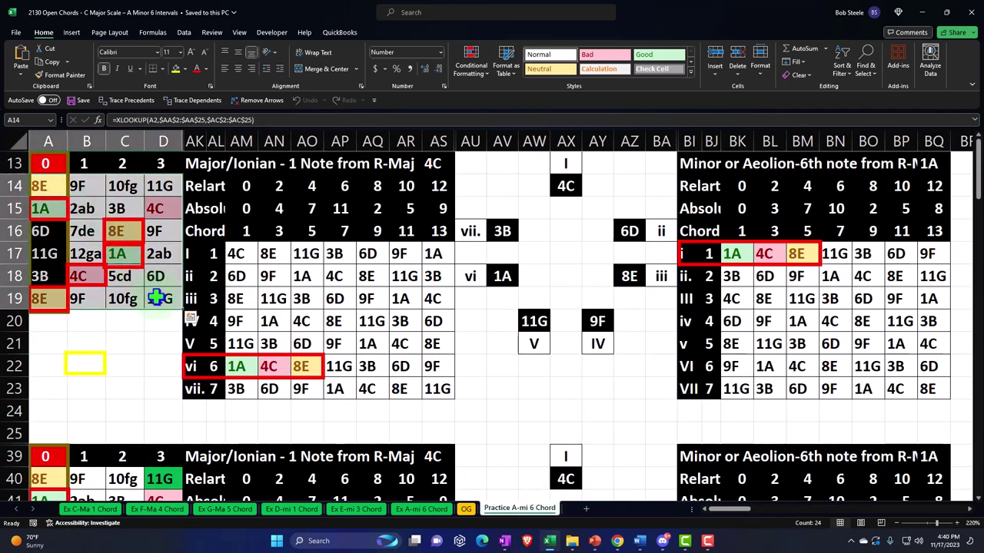
click(157, 326)
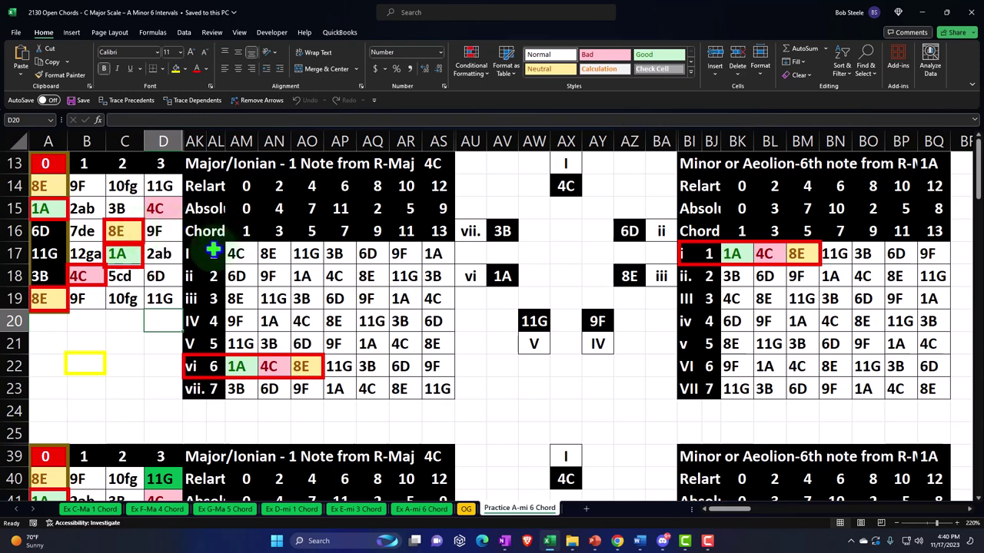
drag(213, 250, 209, 388)
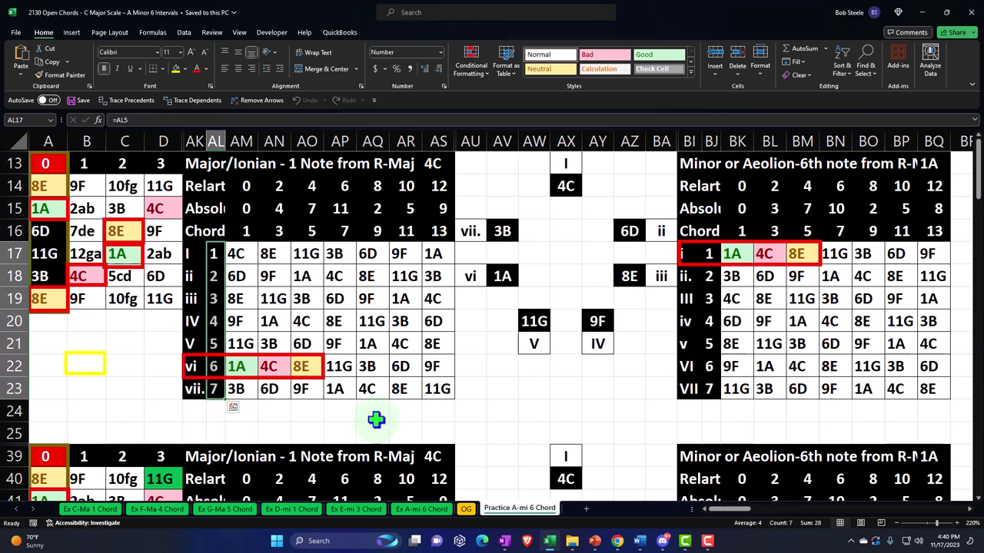
click(468, 509)
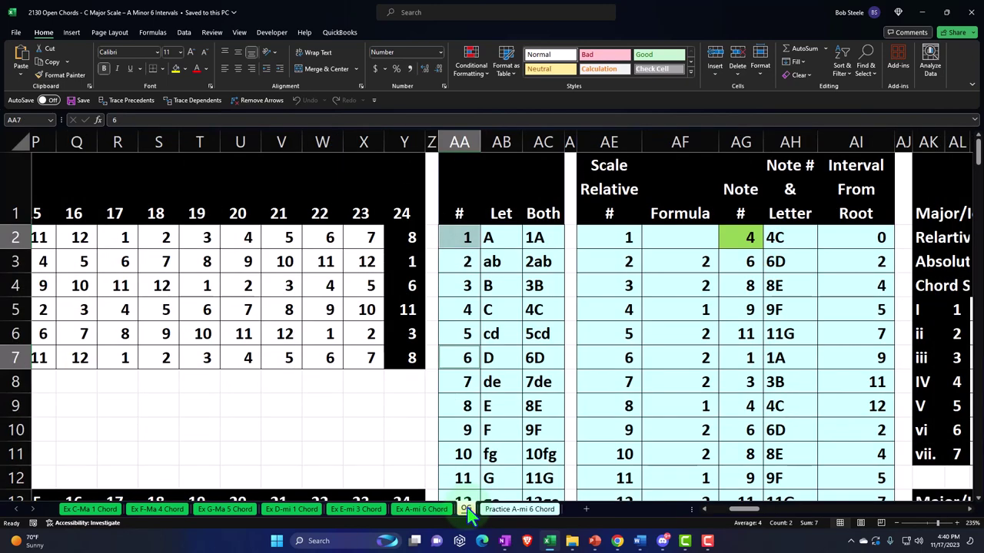
Inspect the root note number 4 and the scale interval step values on the OG sheet
click(707, 281)
key(Right)
key(Right)
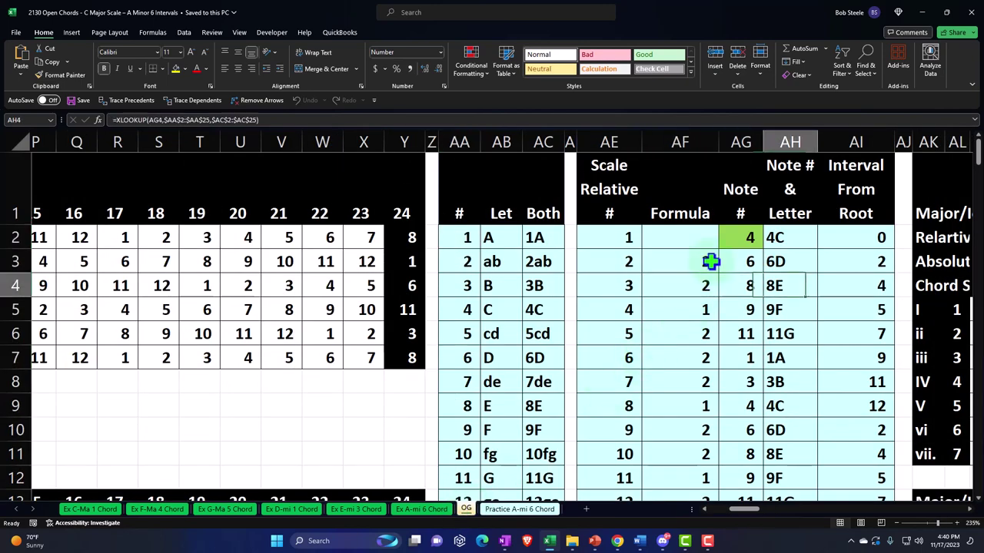
key(Right)
key(Right)
key(Right)
key(Right)
key(Right)
key(Right)
key(Right)
key(Right)
key(Right)
key(Right)
key(Right)
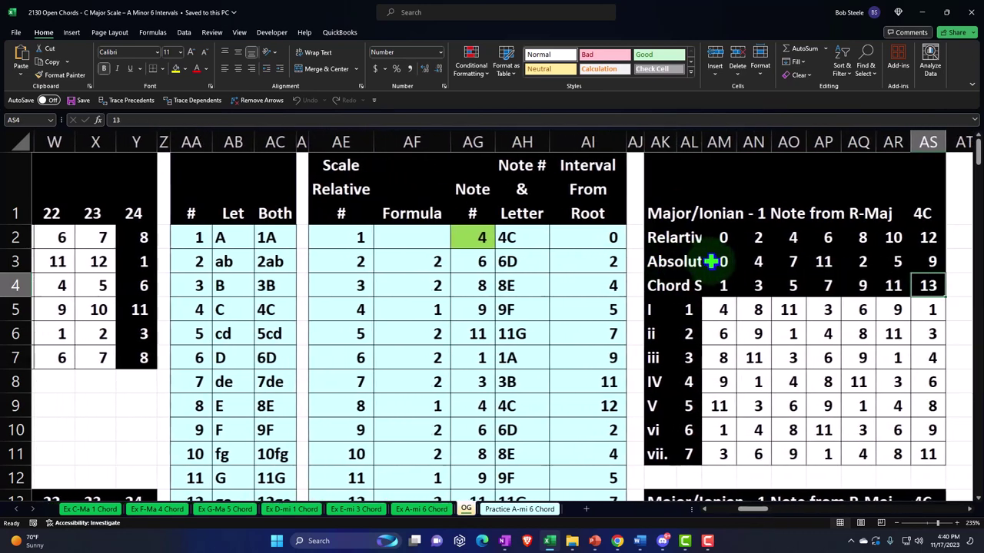
key(Right)
click(425, 239)
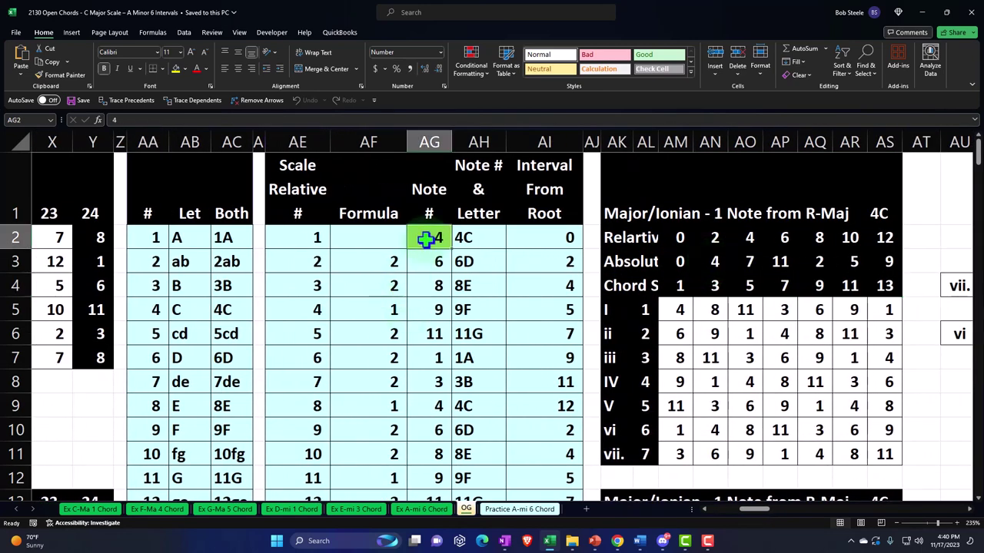
click(391, 258)
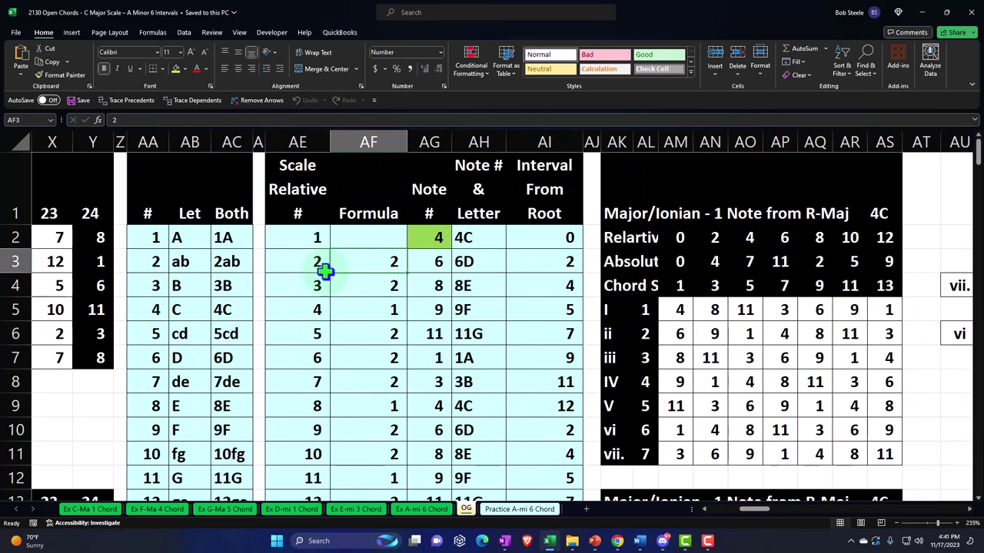
key(Down)
key(Down)
key(Down)
key(Down)
key(Down)
key(Down)
key(Down)
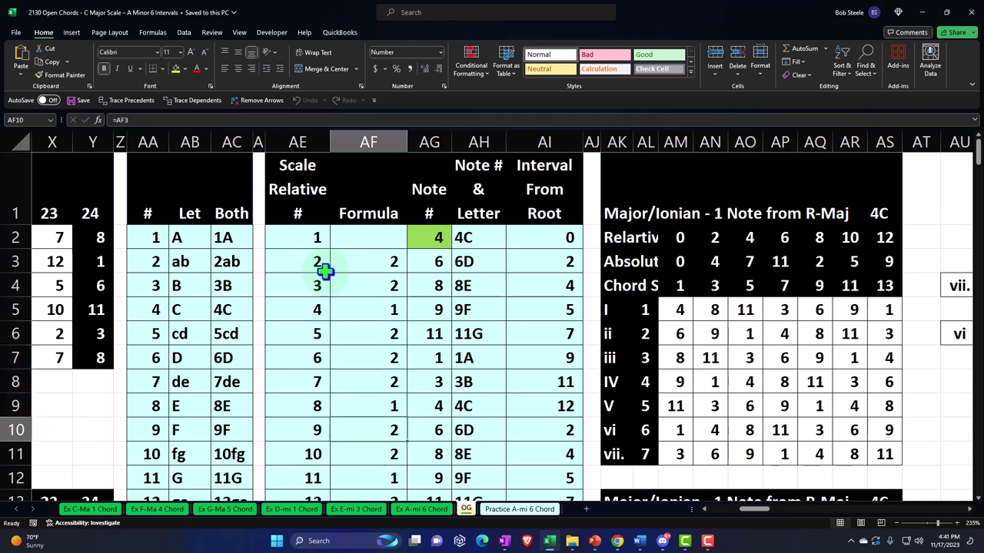
key(Up)
key(Up)
key(Up)
key(Up)
key(Up)
key(Up)
key(Up)
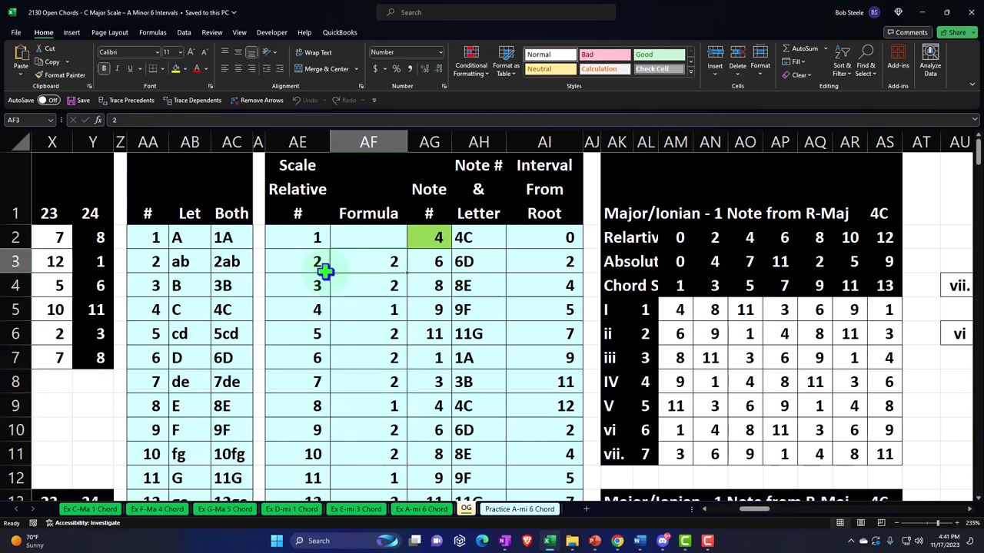
key(Down)
key(Down)
key(Down)
key(Down)
key(Down)
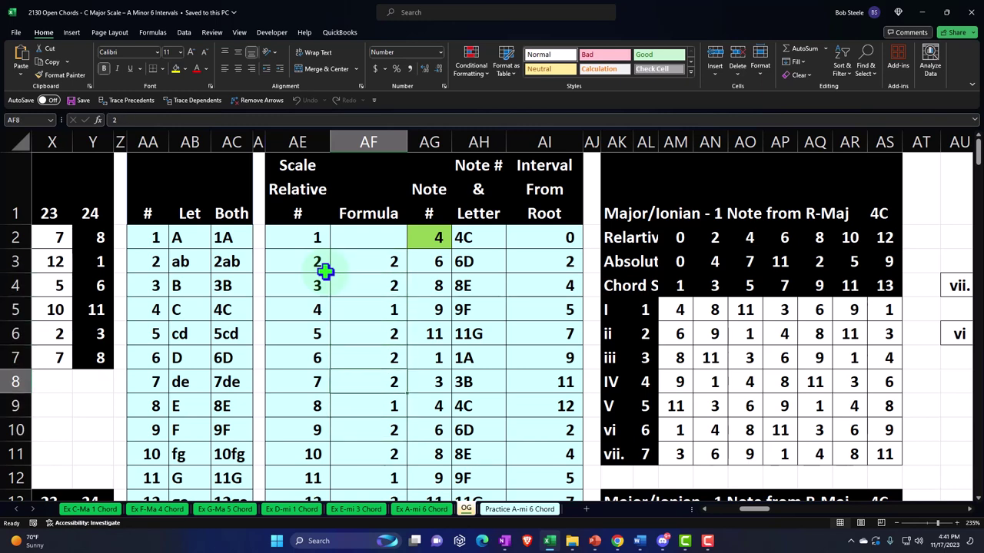
key(Down)
key(Up)
key(Up)
key(Up)
key(Up)
key(Up)
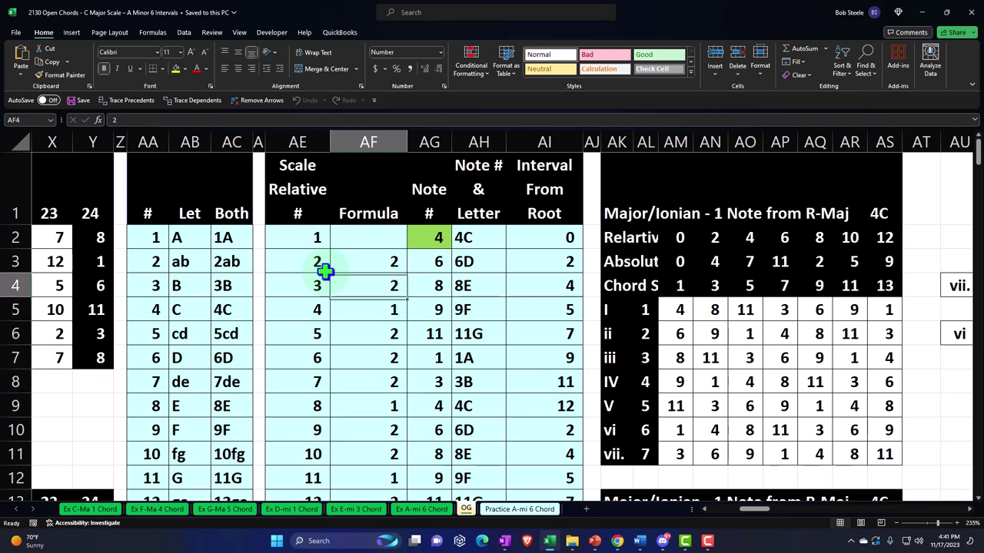
key(Up)
key(Up)
key(Right)
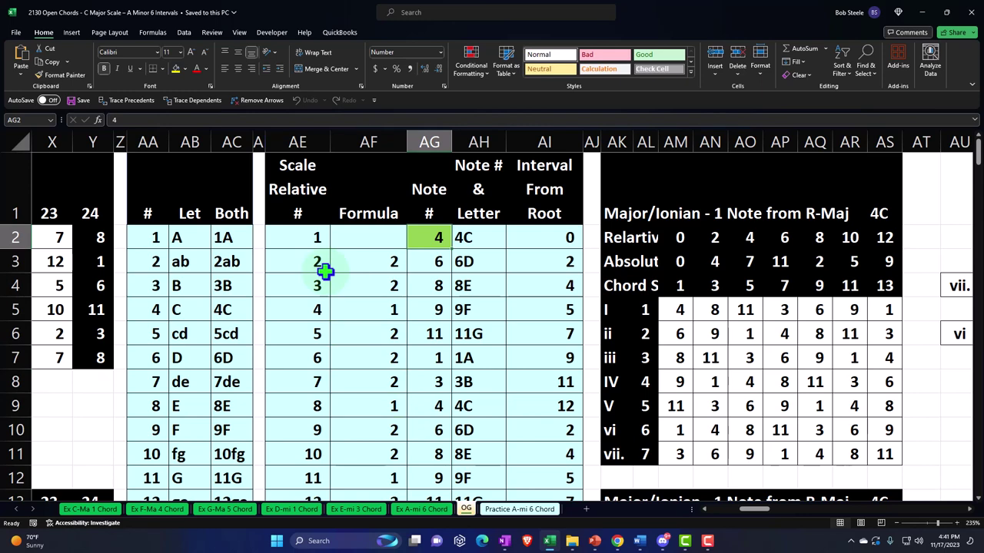
Step through the AG3–AG9 IF formulas that subtract 12 past 12, then select note letters AH2:AH8
key(Down)
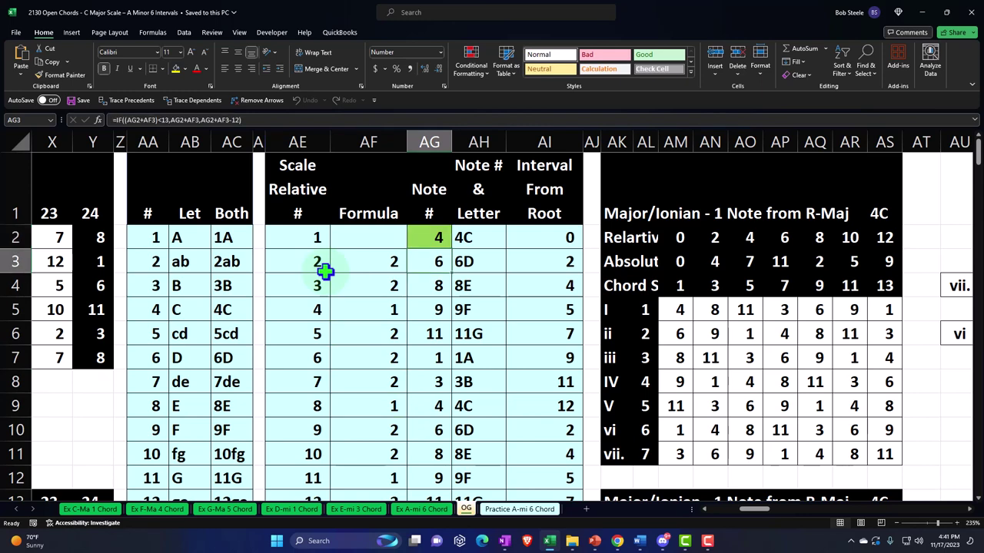
key(Right)
key(Left)
key(Down)
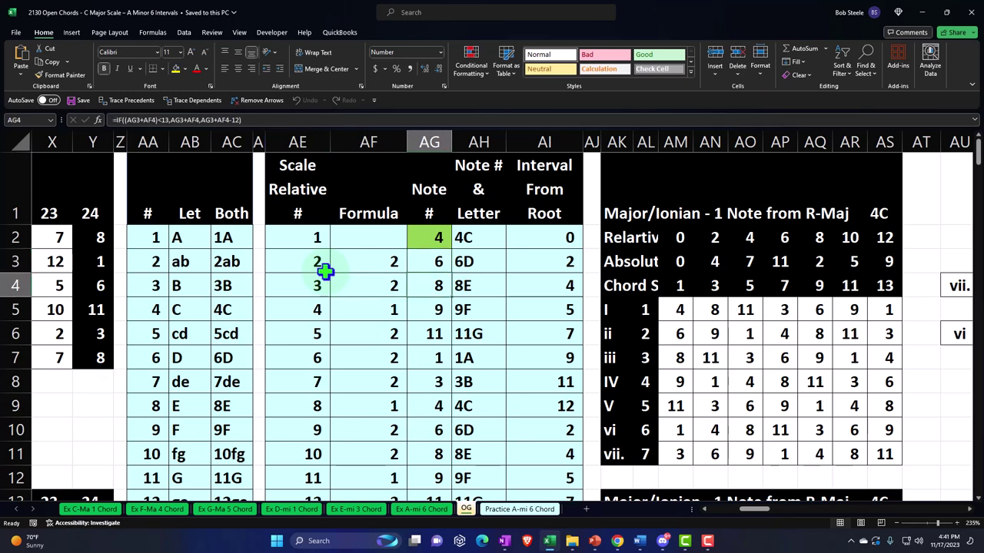
key(Down)
key(Left)
key(Right)
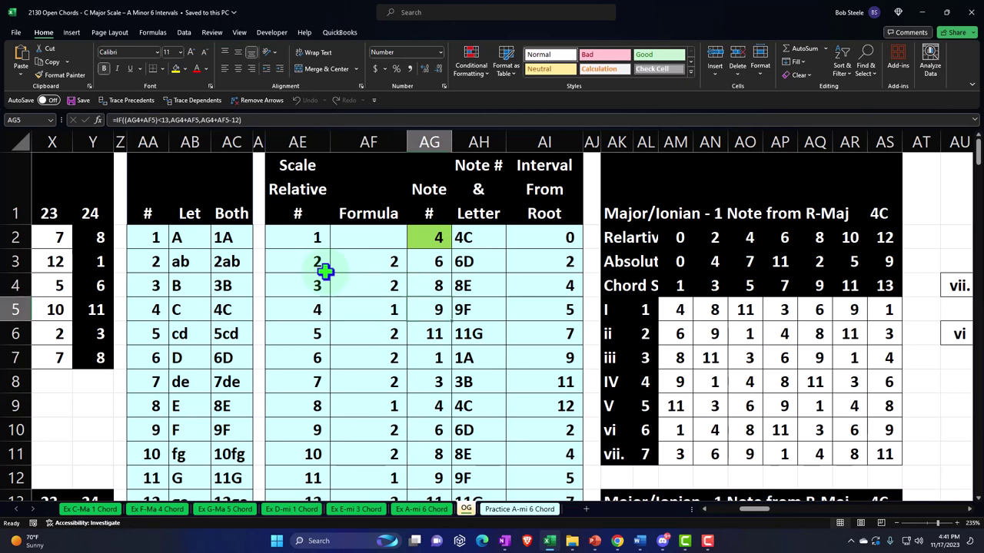
key(Down)
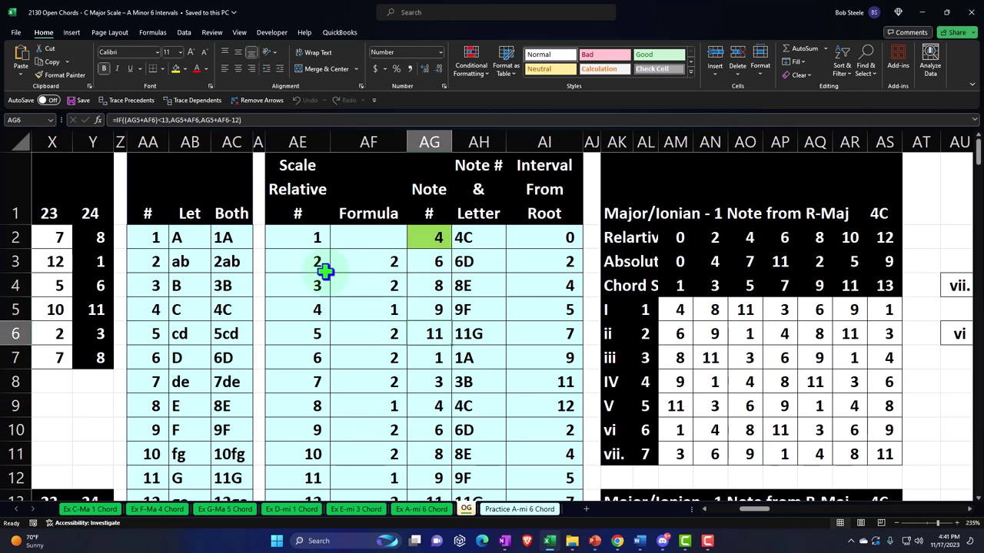
key(Left)
key(Right)
key(Right)
key(Down)
key(Left)
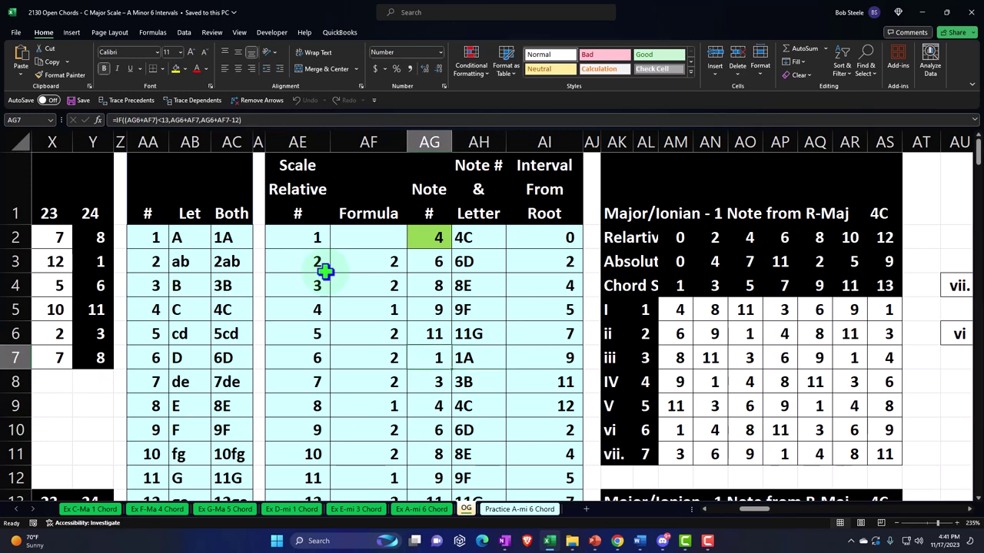
key(Left)
key(Right)
key(Down)
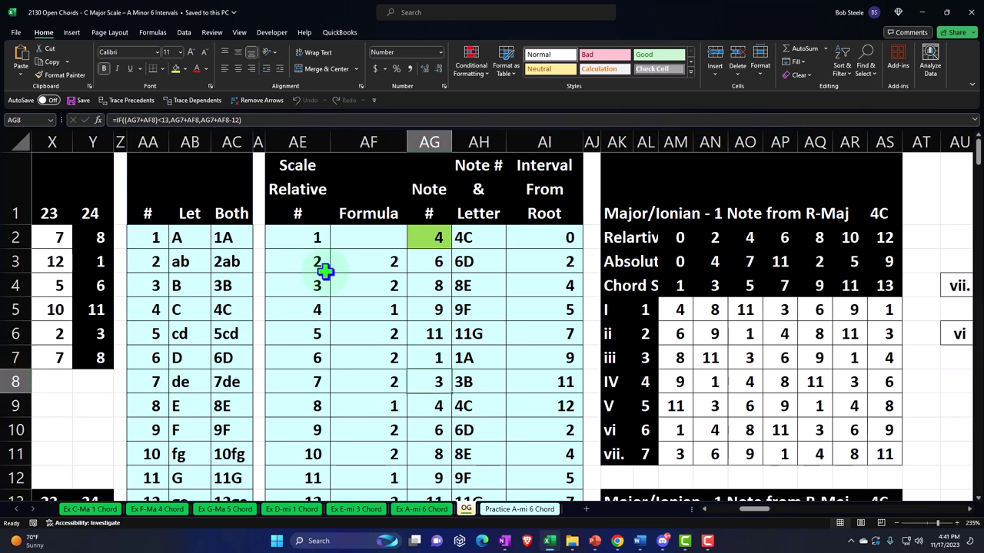
key(Down)
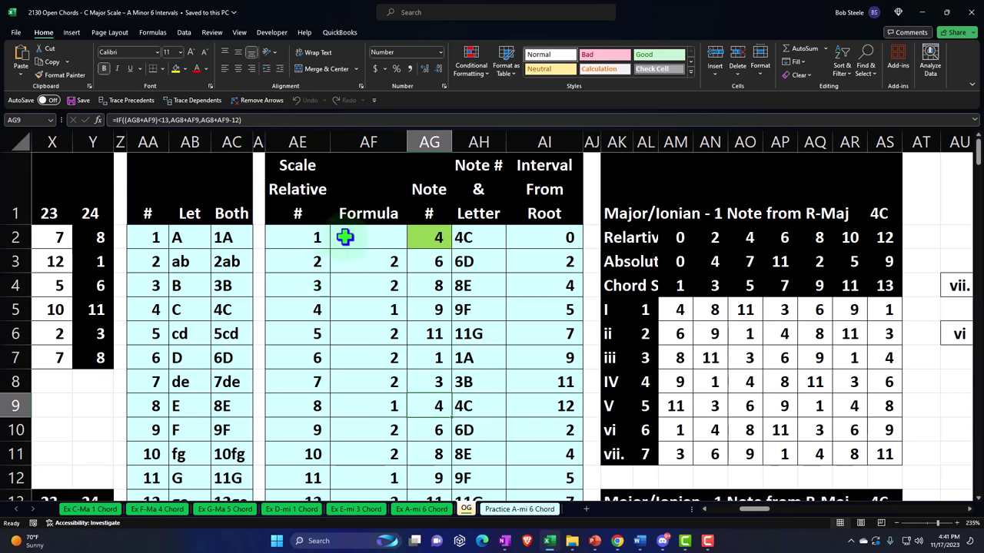
drag(463, 234, 468, 401)
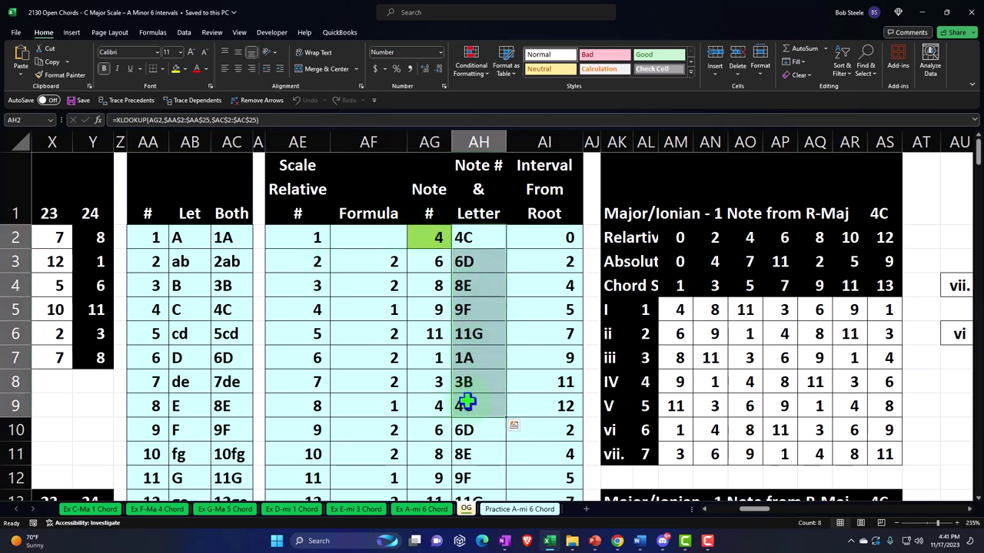
click(519, 509)
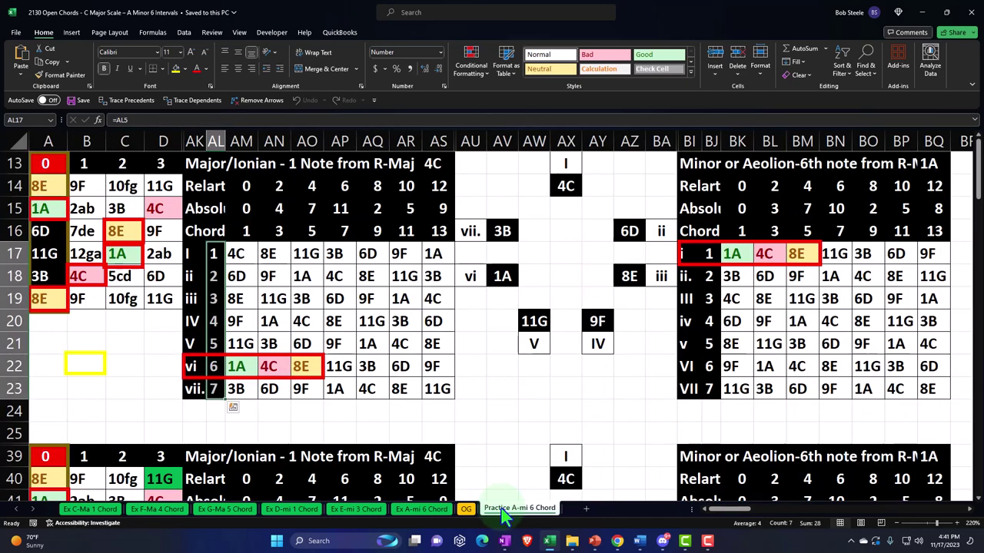
drag(237, 255, 238, 387)
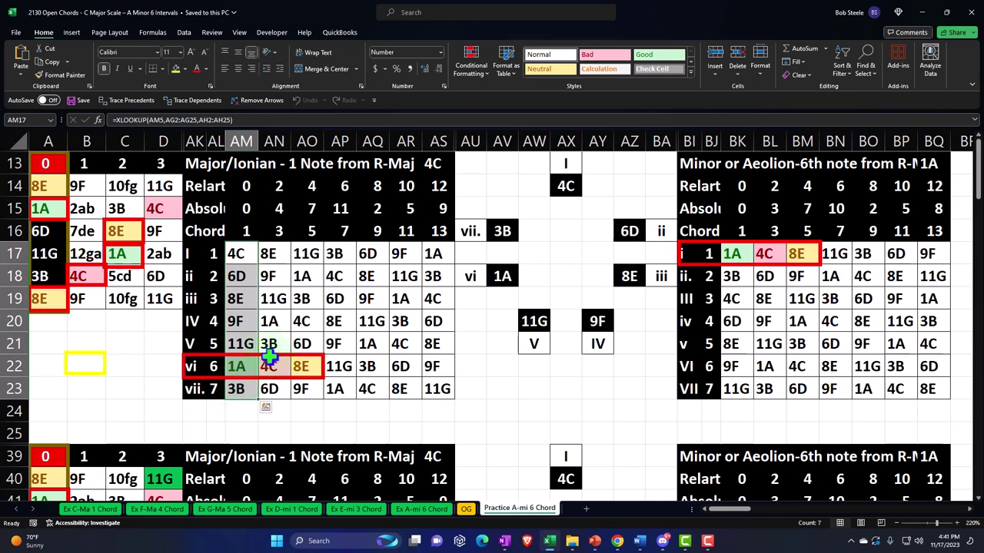
click(243, 359)
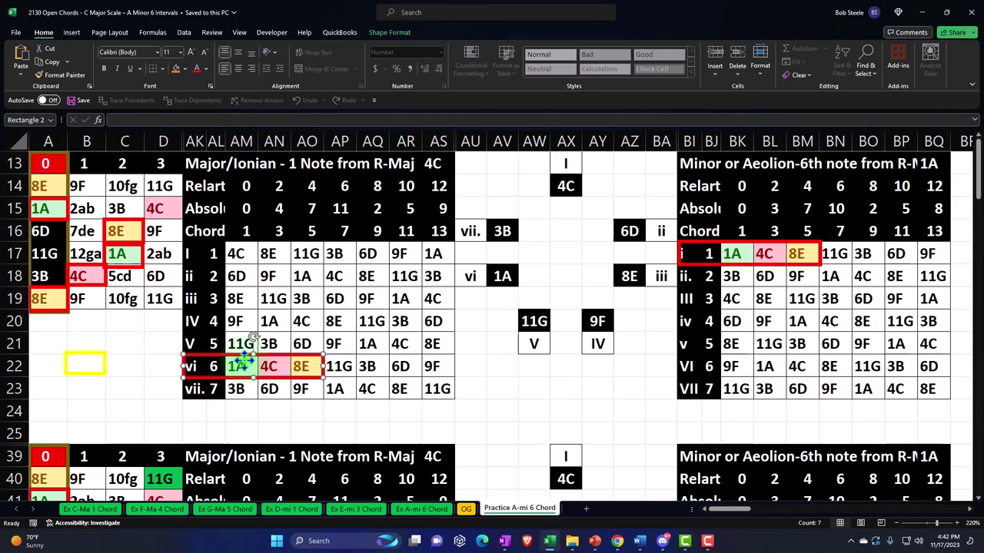
click(501, 275)
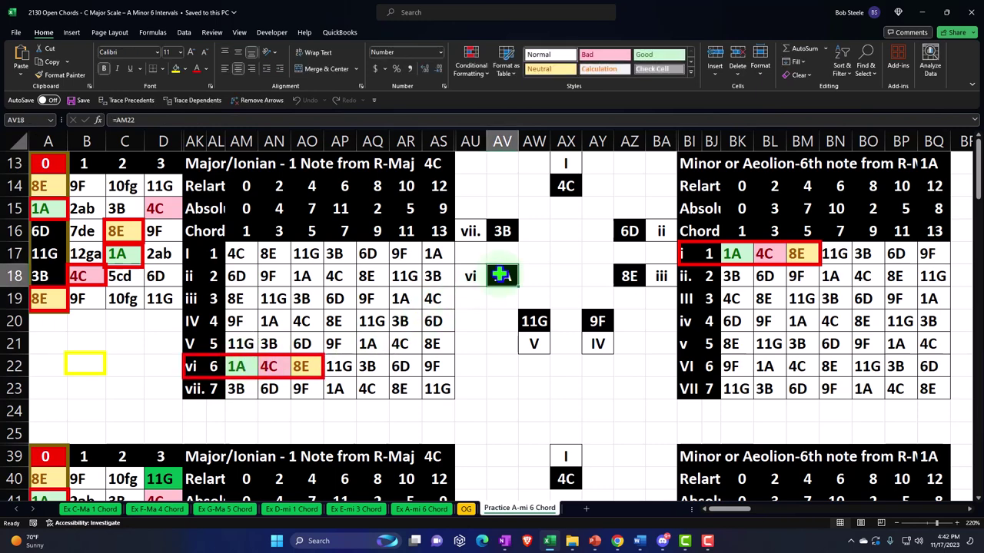
ctrl+click(566, 186)
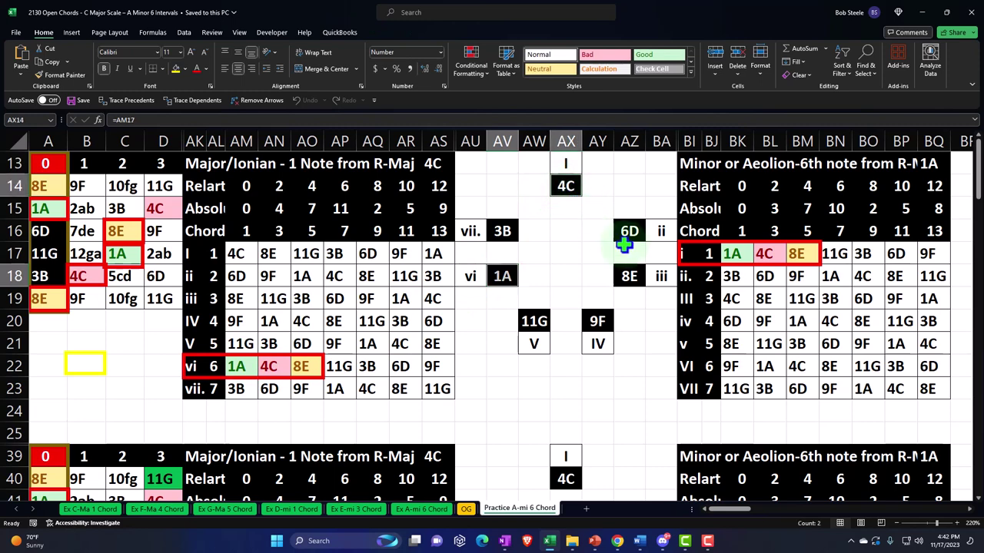
ctrl+click(628, 273)
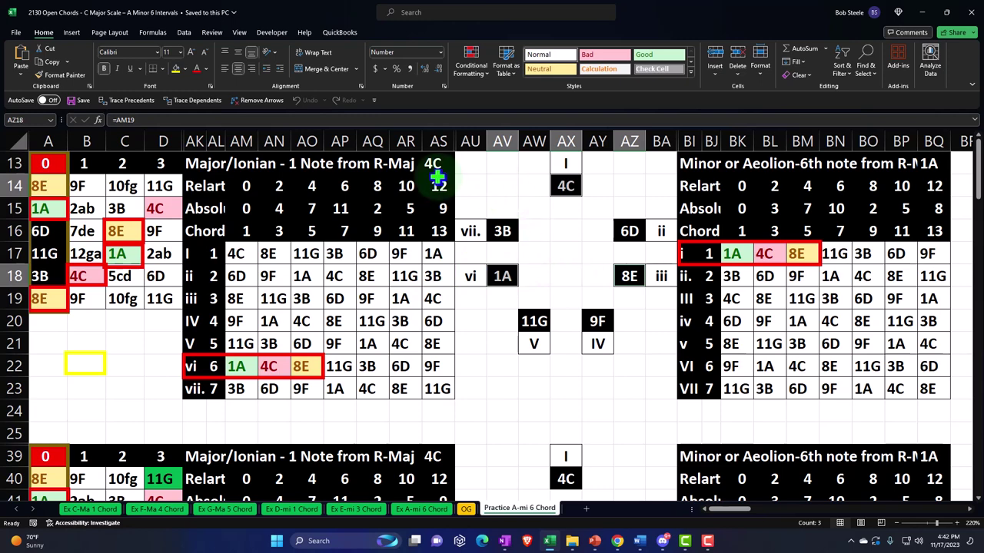
click(215, 366)
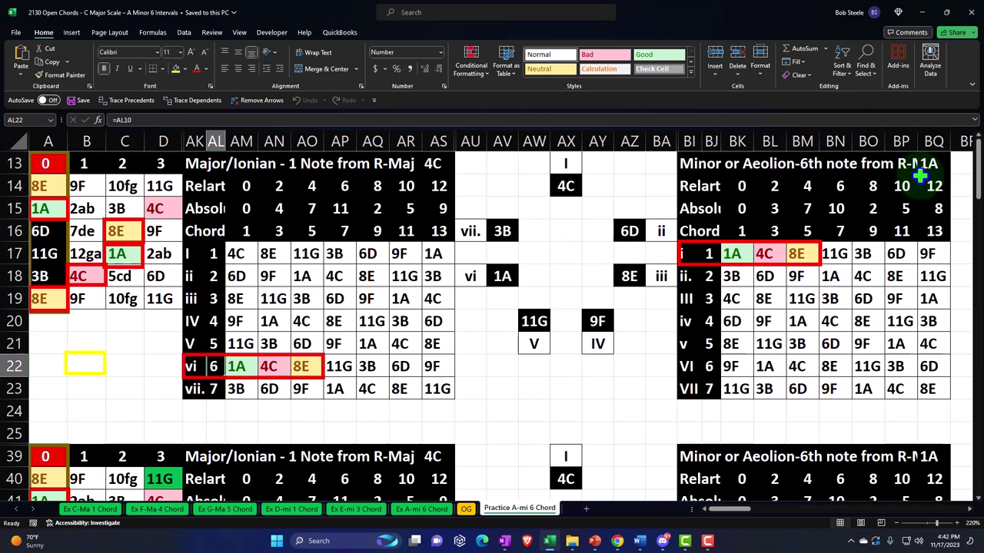
click(736, 255)
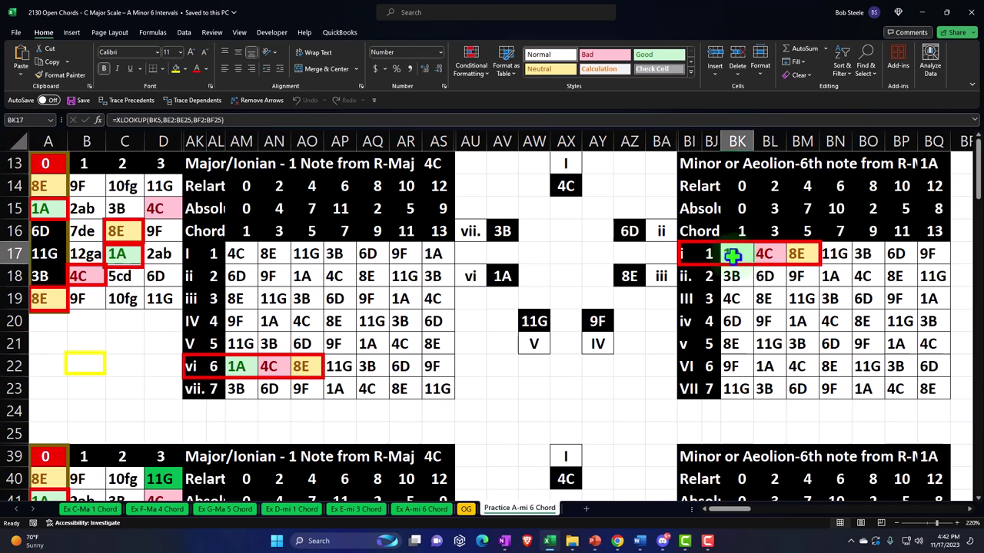
click(709, 254)
ctrl+click(708, 298)
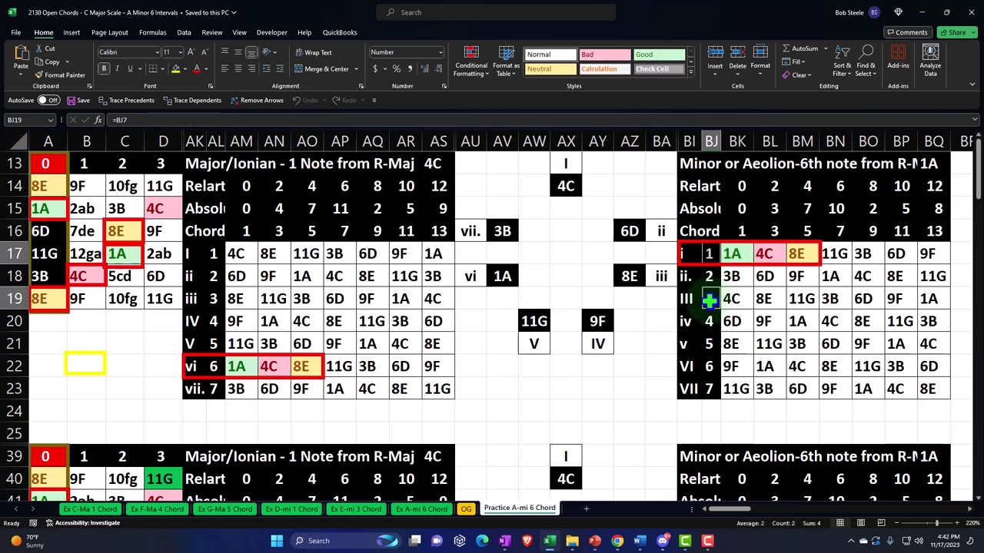
ctrl+click(713, 344)
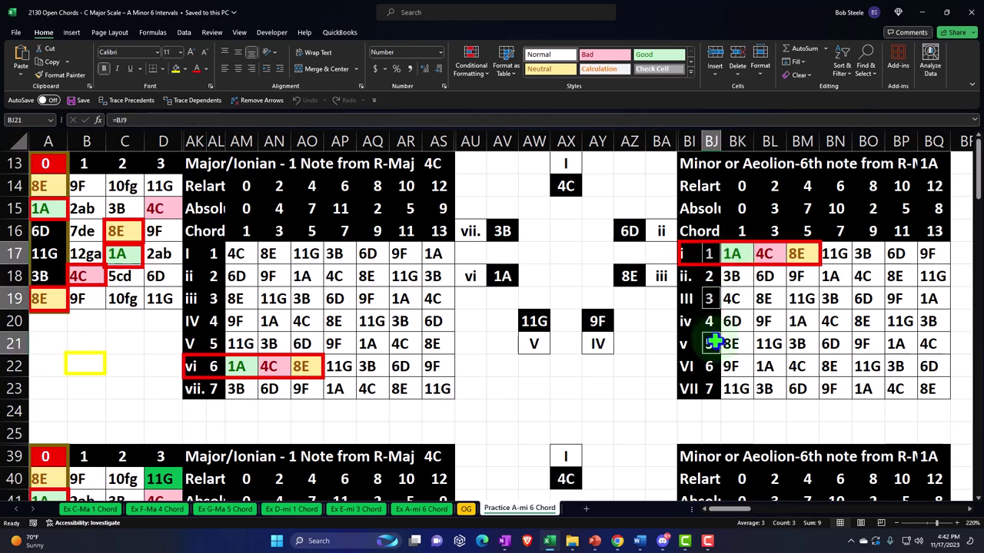
click(248, 231)
click(278, 231)
click(301, 231)
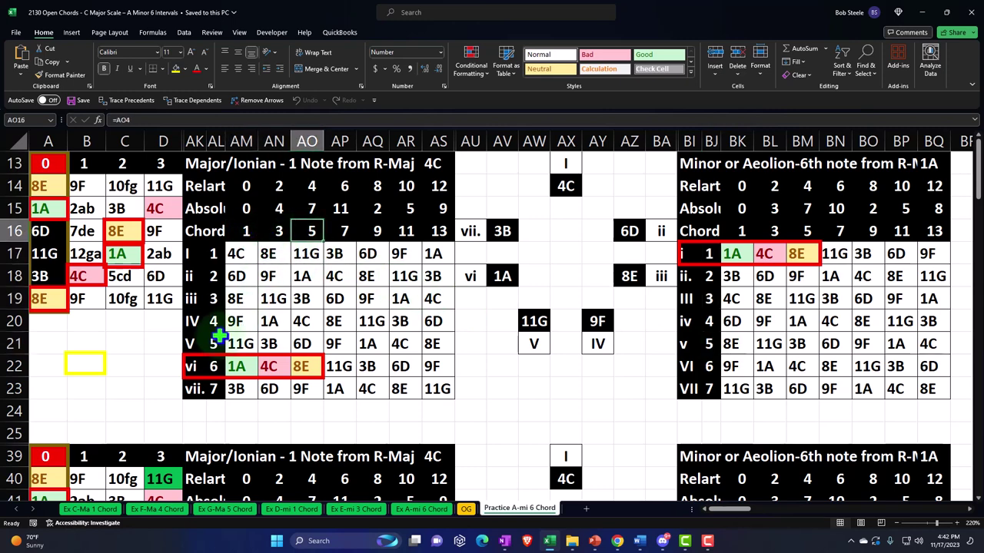
click(209, 366)
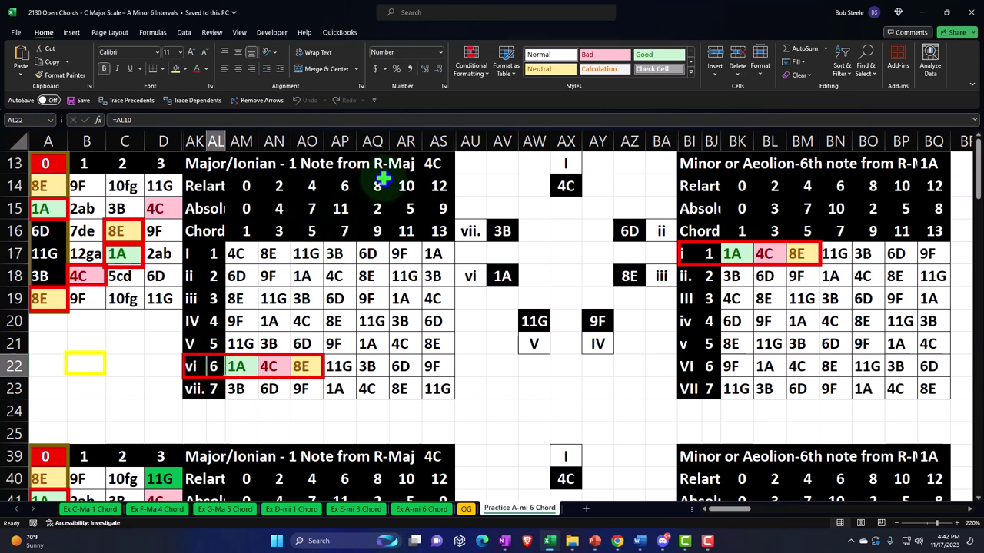
click(437, 164)
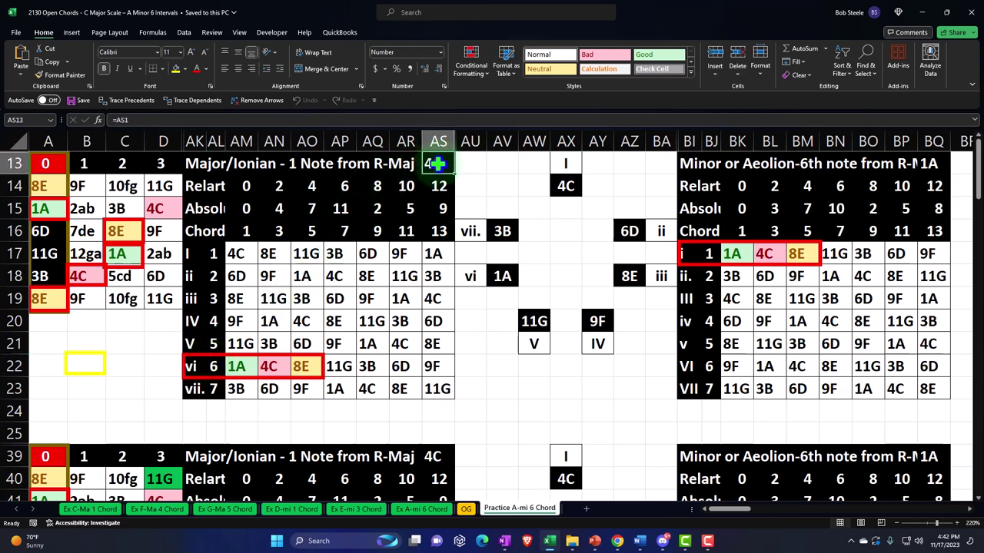
click(240, 369)
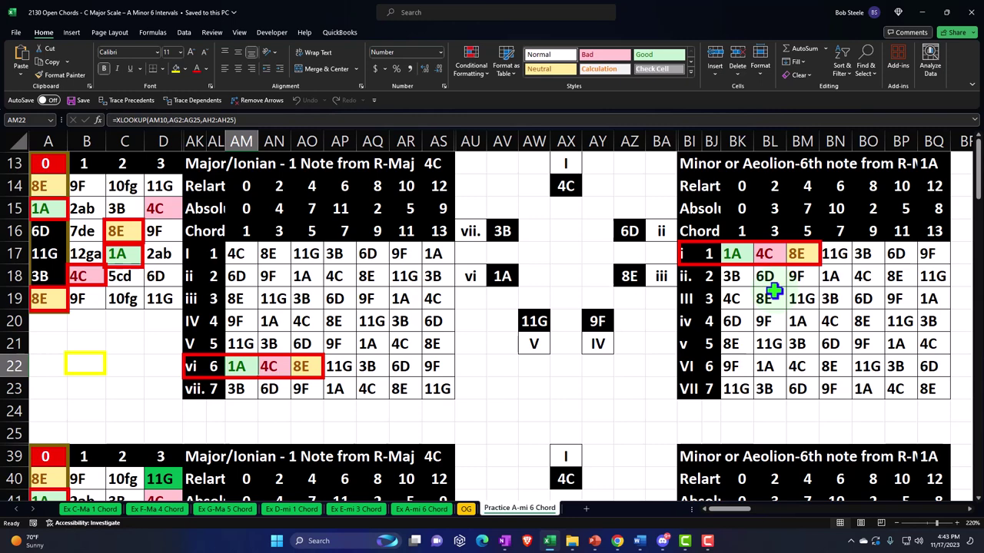
drag(236, 366, 301, 364)
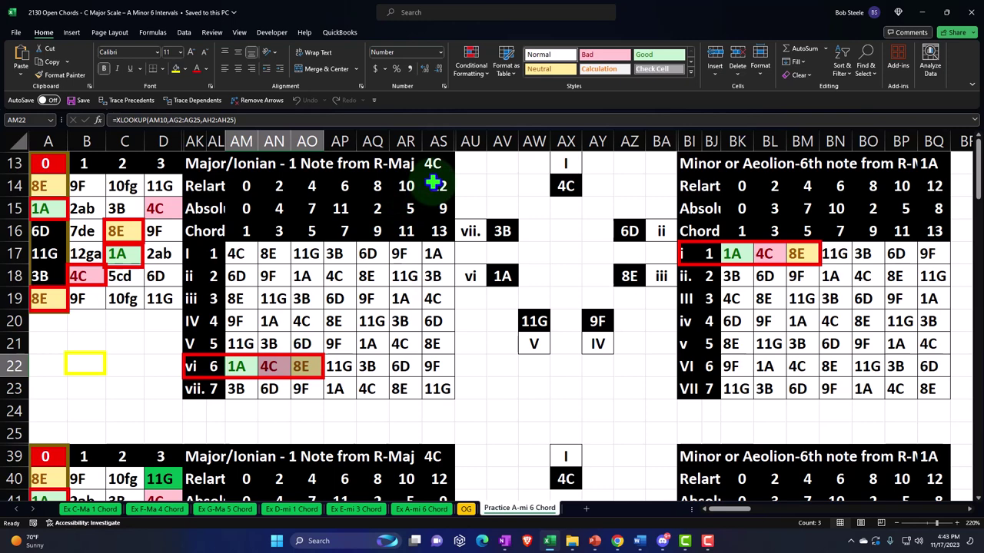
drag(246, 209, 309, 208)
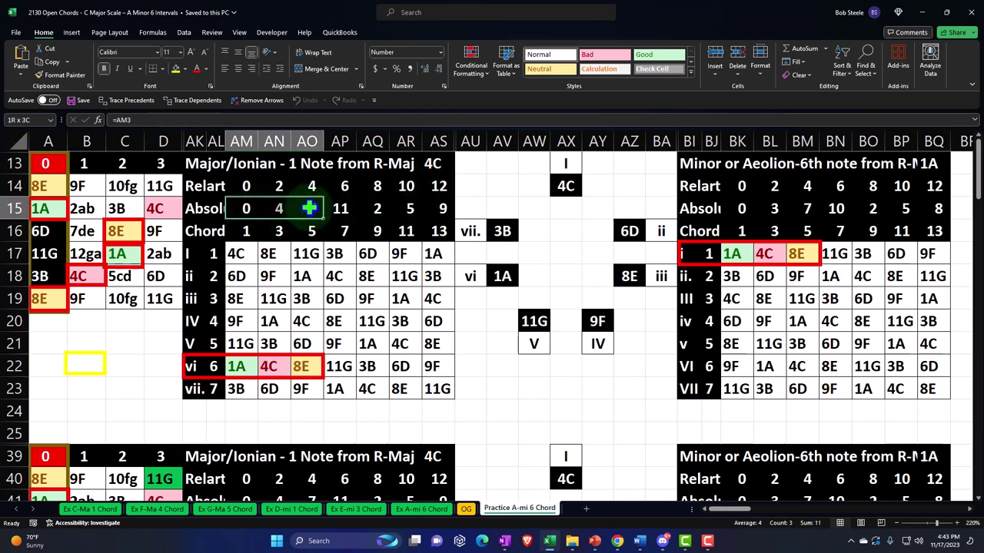
click(240, 366)
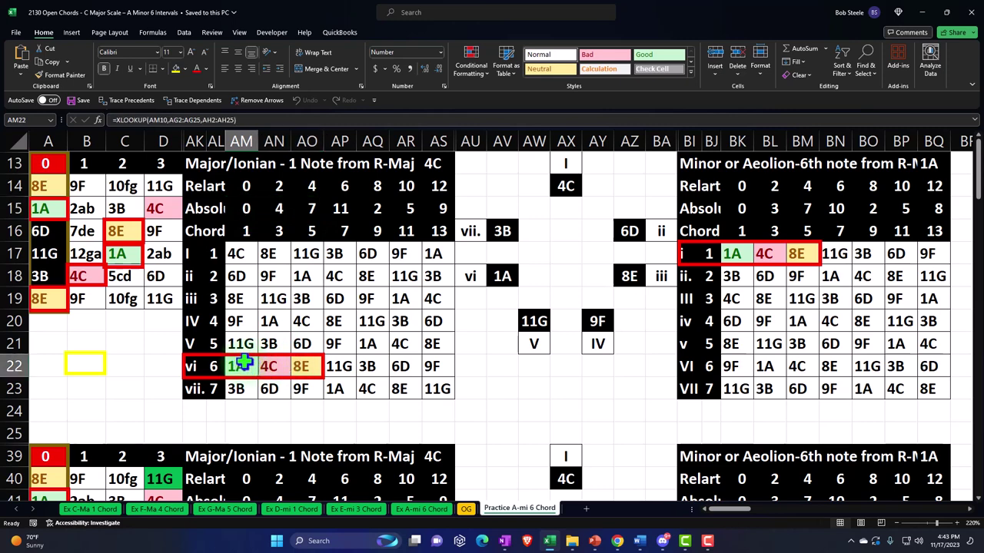
click(267, 365)
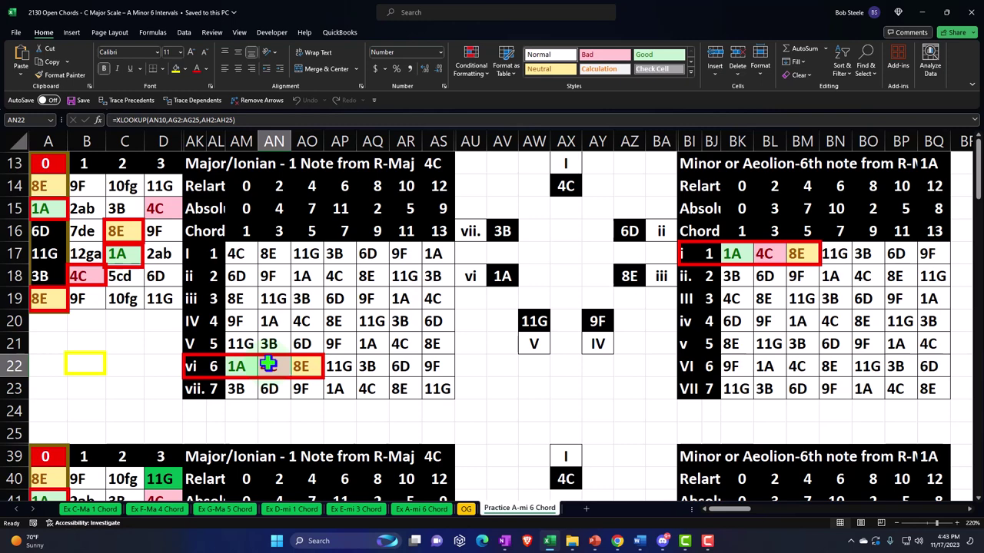
drag(247, 231, 298, 232)
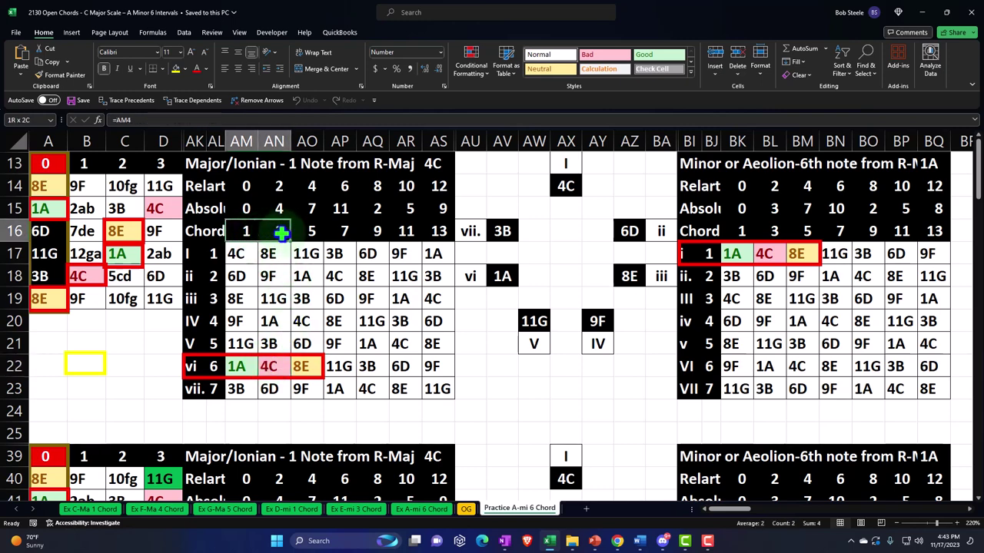
click(708, 253)
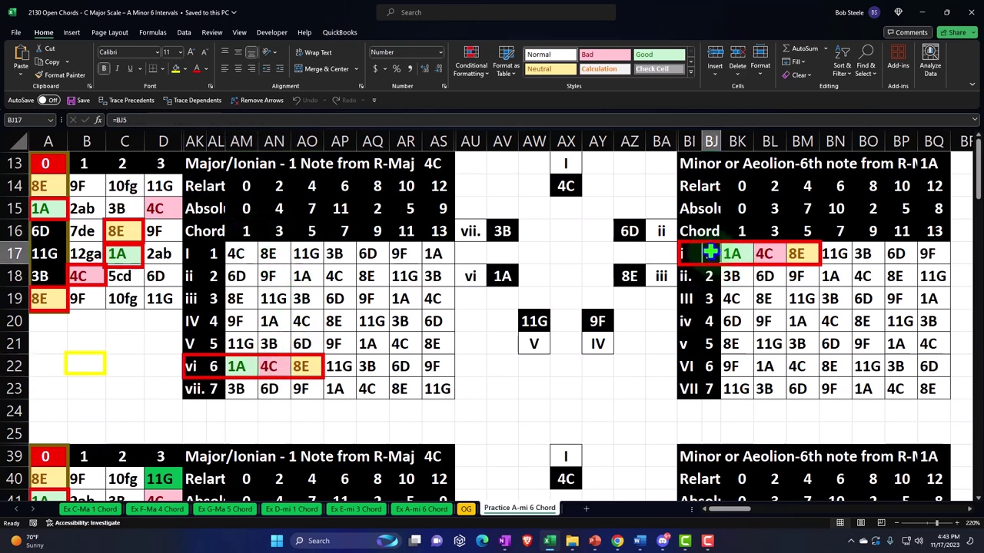
ctrl+click(709, 298)
ctrl+click(707, 341)
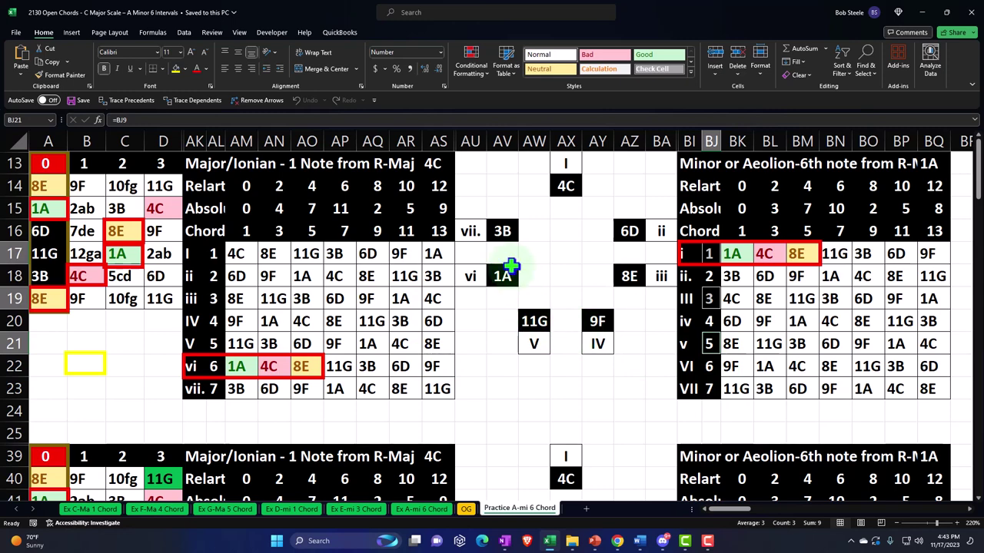
click(711, 226)
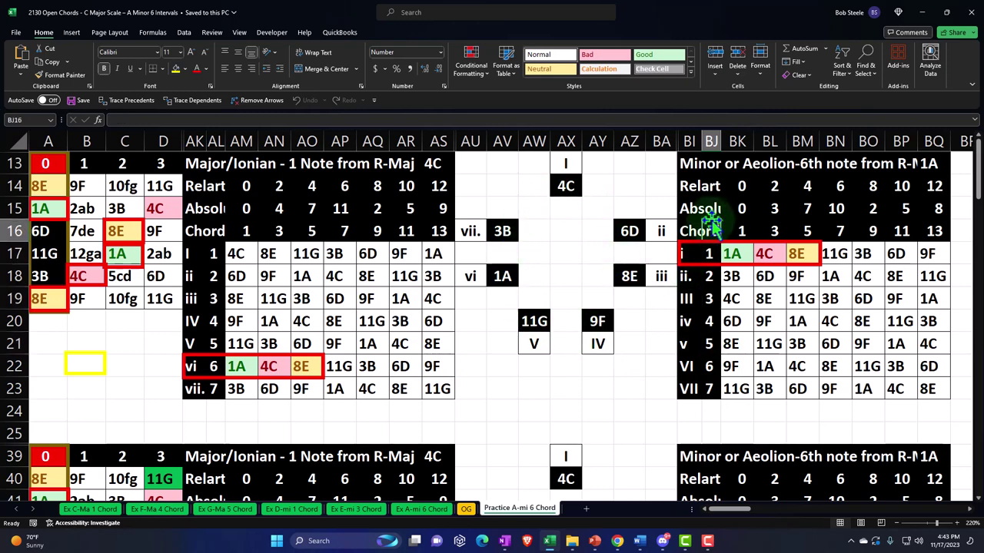
key(Right)
key(Right)
key(Right)
key(Right)
key(Right)
key(Right)
key(Right)
key(Right)
key(Right)
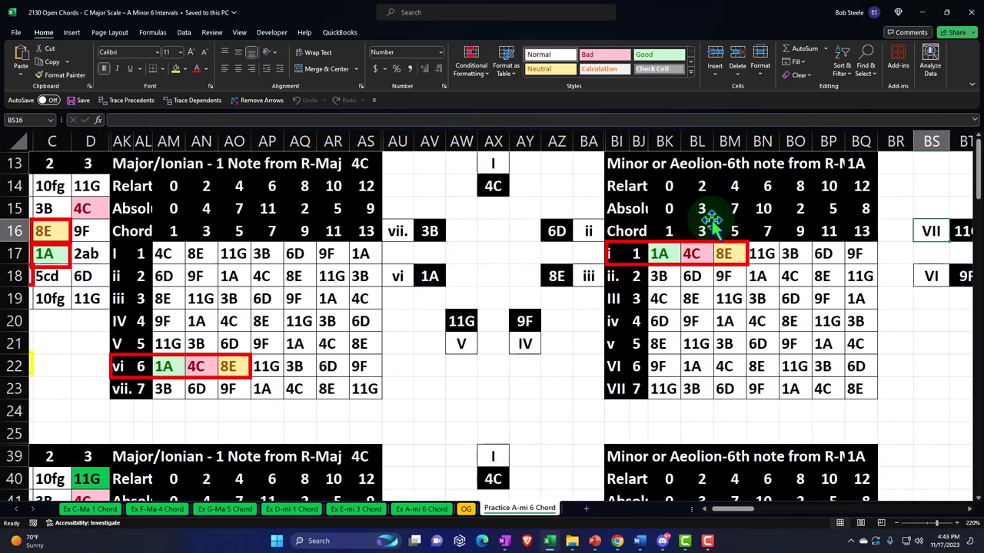
key(Right)
key(Right)
key(Right)
key(Right)
key(Right)
key(Right)
key(Right)
key(Right)
key(Right)
key(Right)
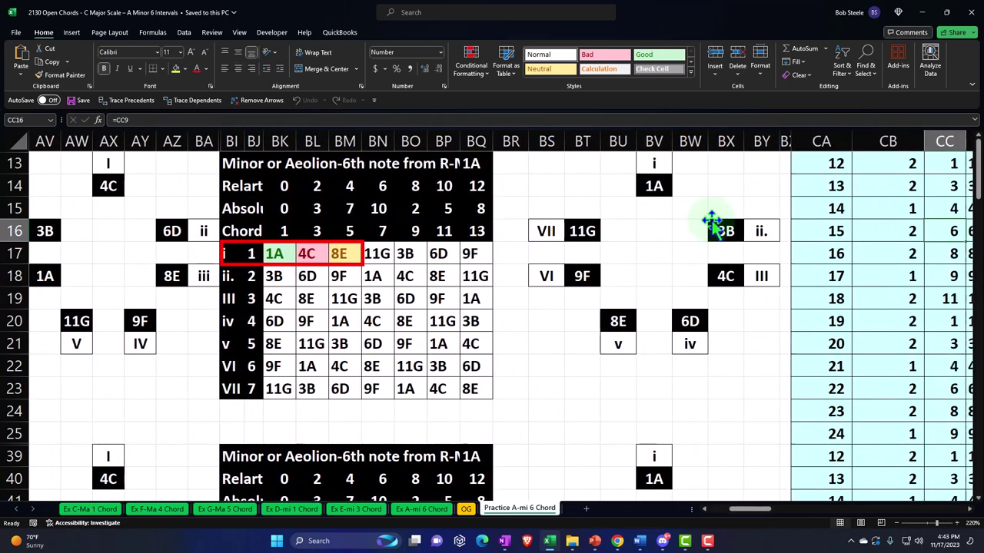
click(652, 187)
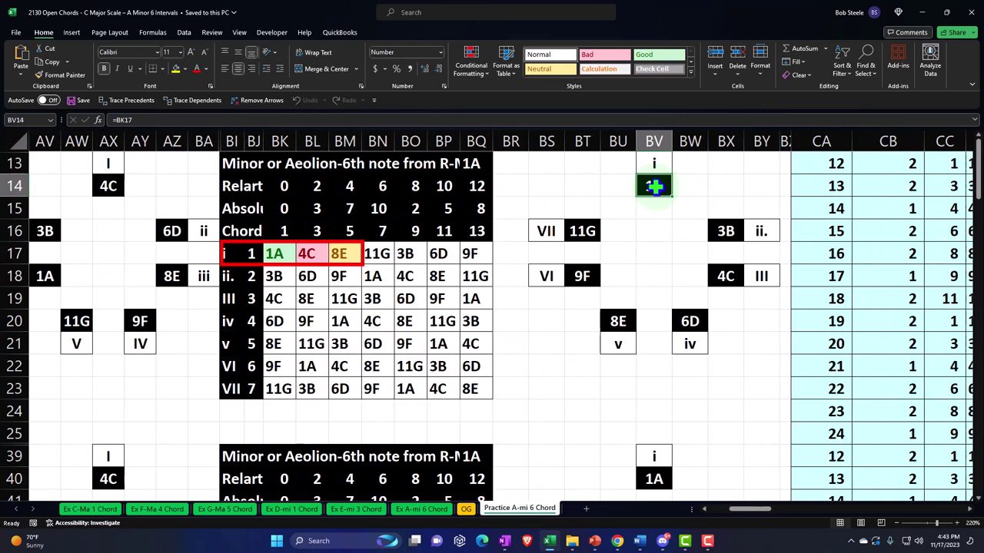
click(723, 279)
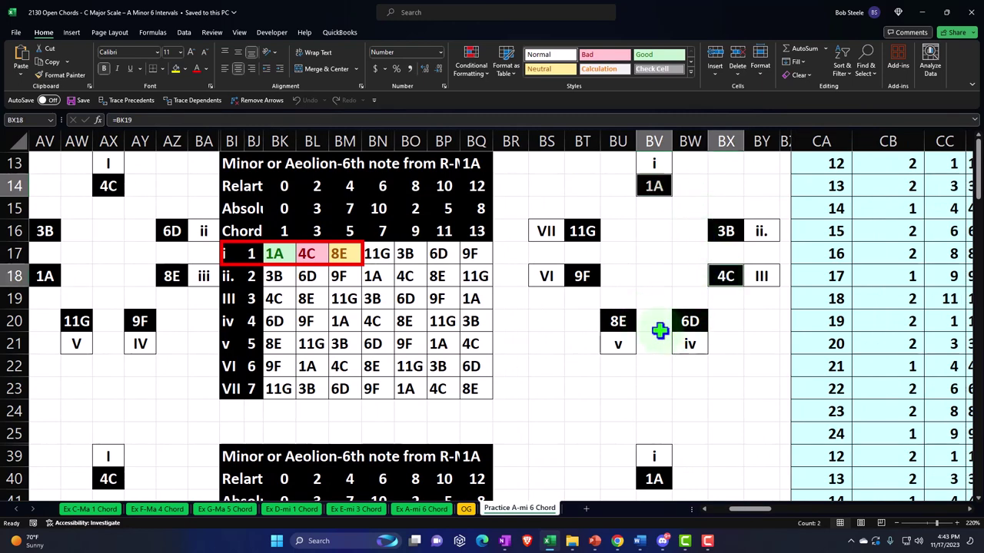
click(626, 323)
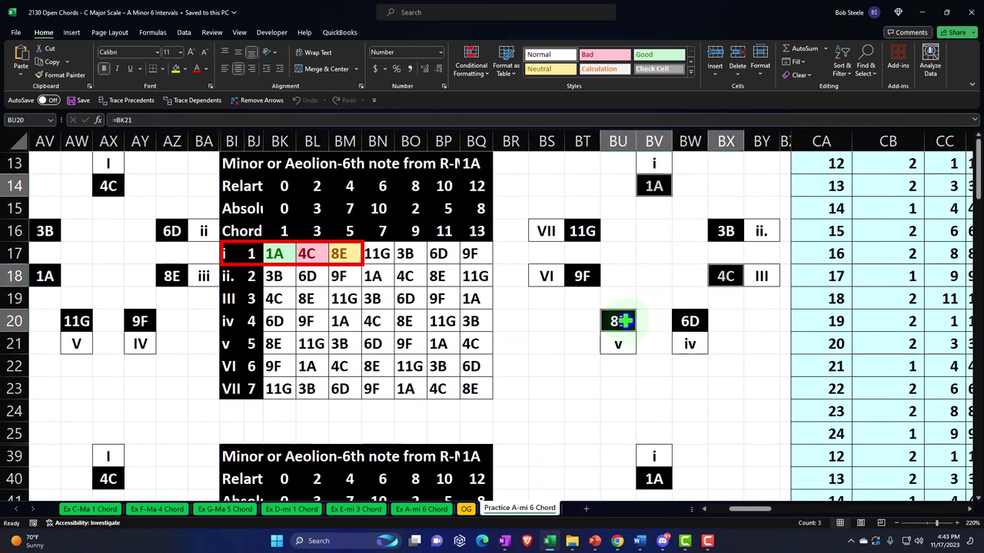
click(583, 230)
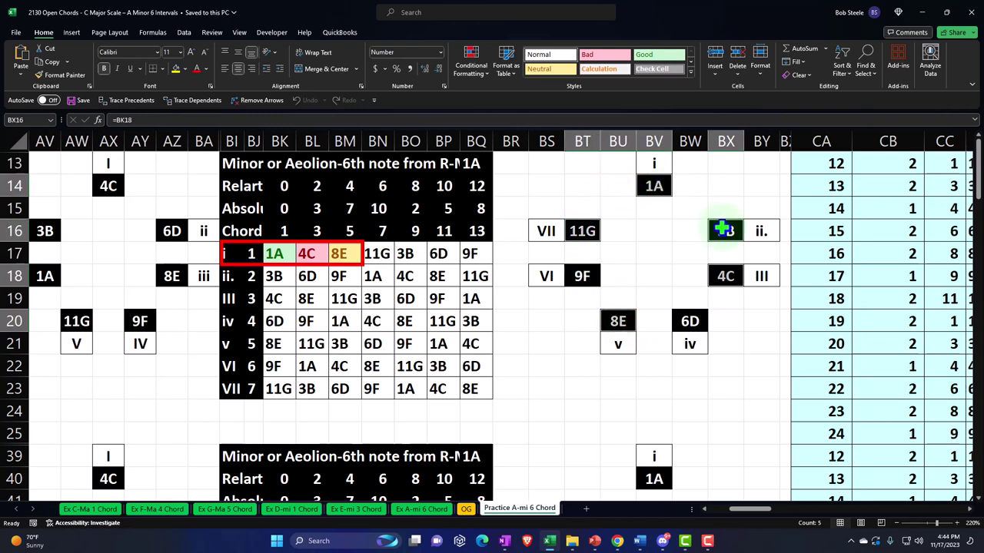
click(692, 321)
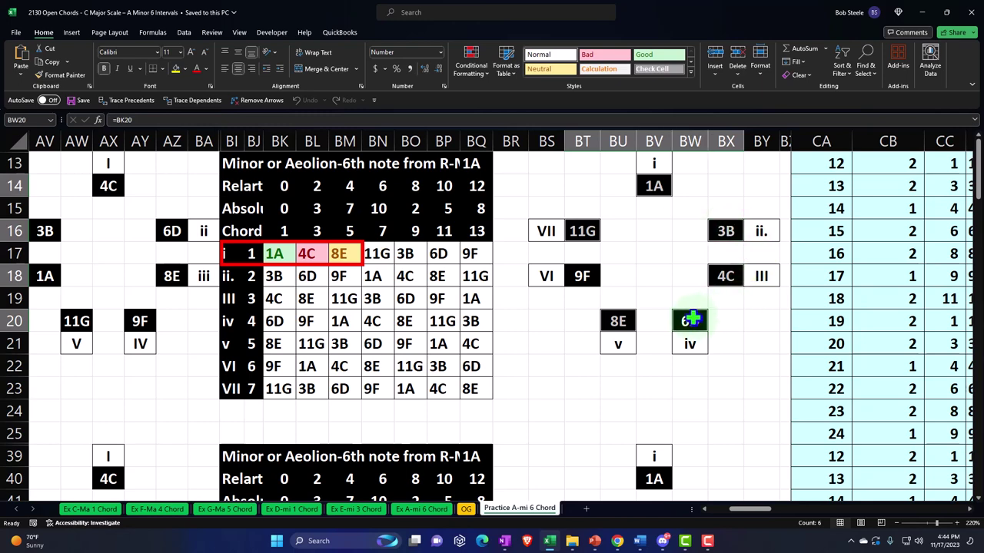
click(722, 319)
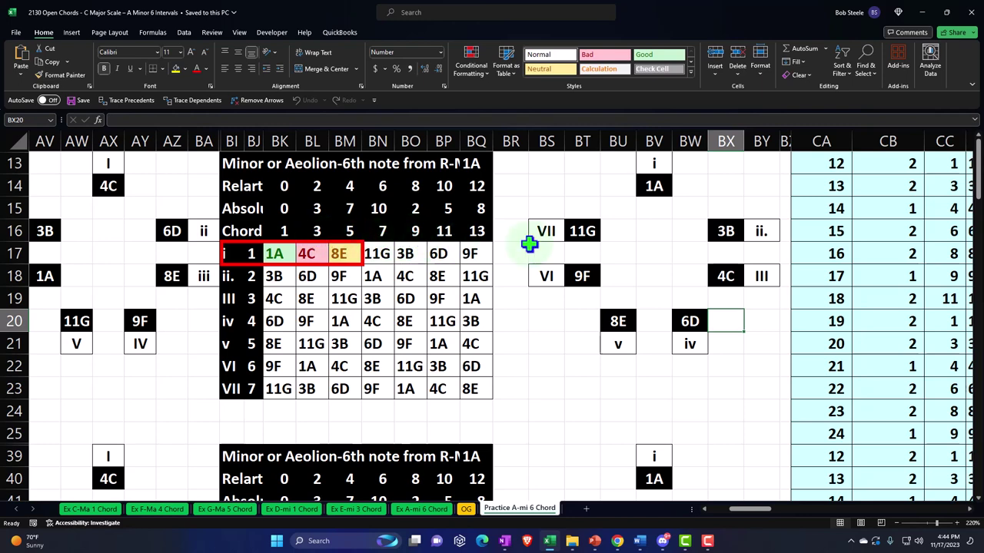
click(659, 186)
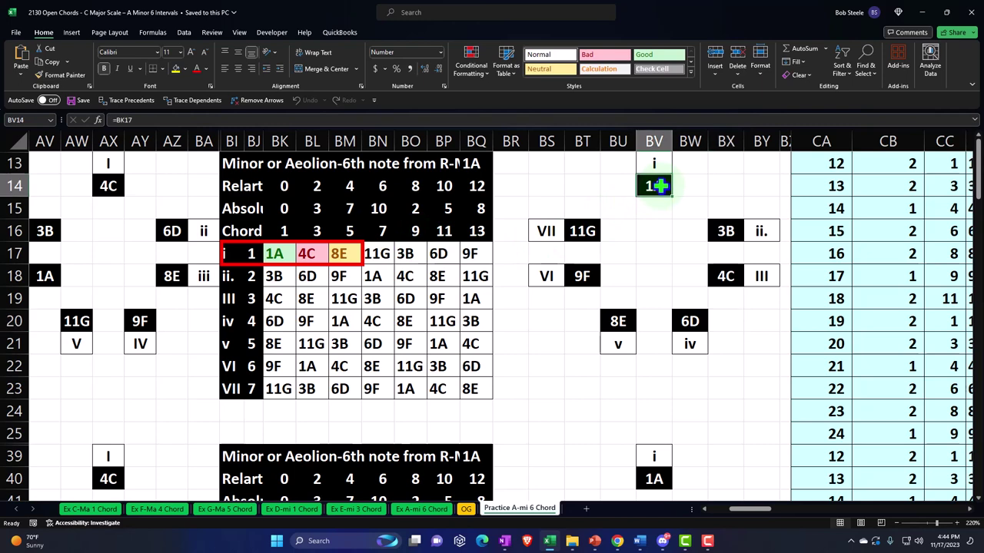
ctrl+click(725, 274)
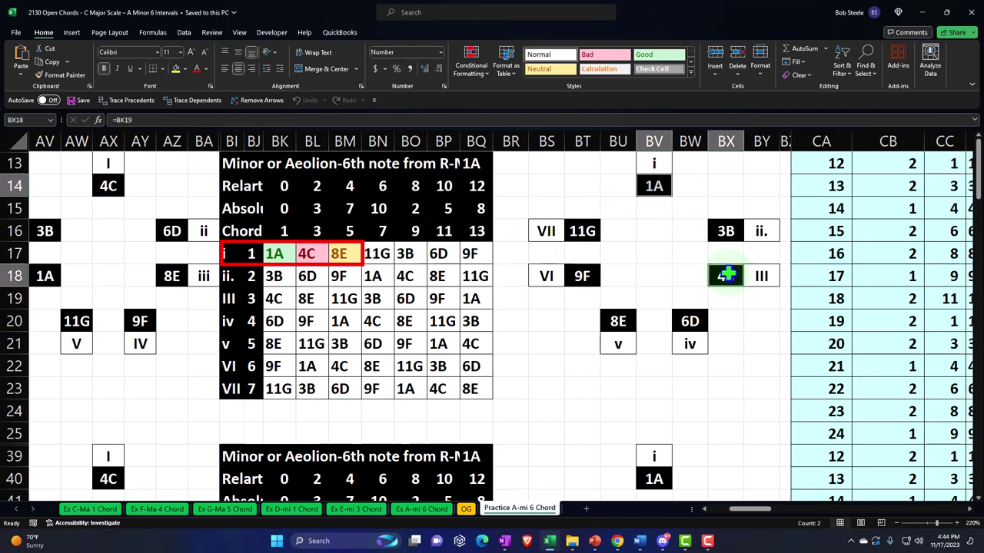
ctrl+click(613, 321)
ctrl+click(580, 230)
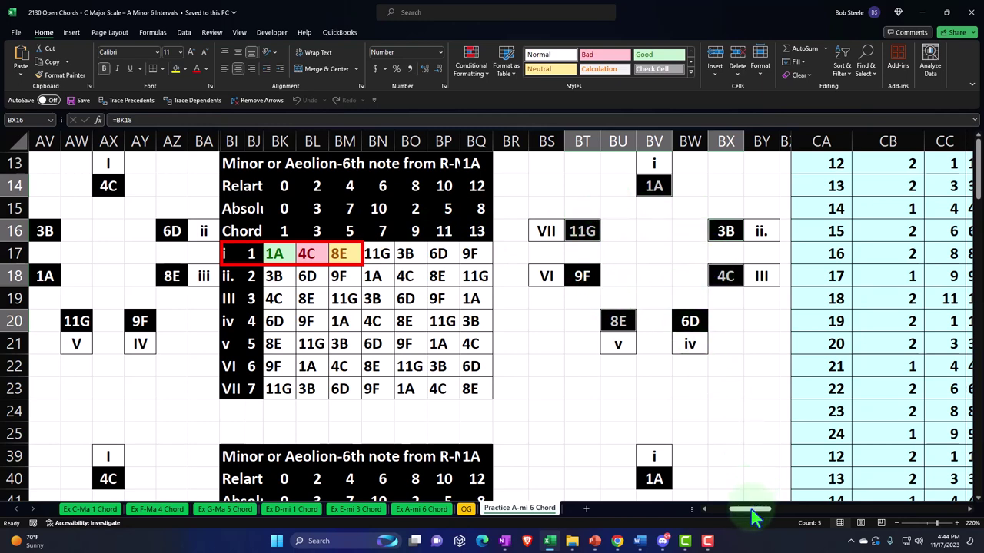
drag(753, 516, 726, 517)
click(690, 388)
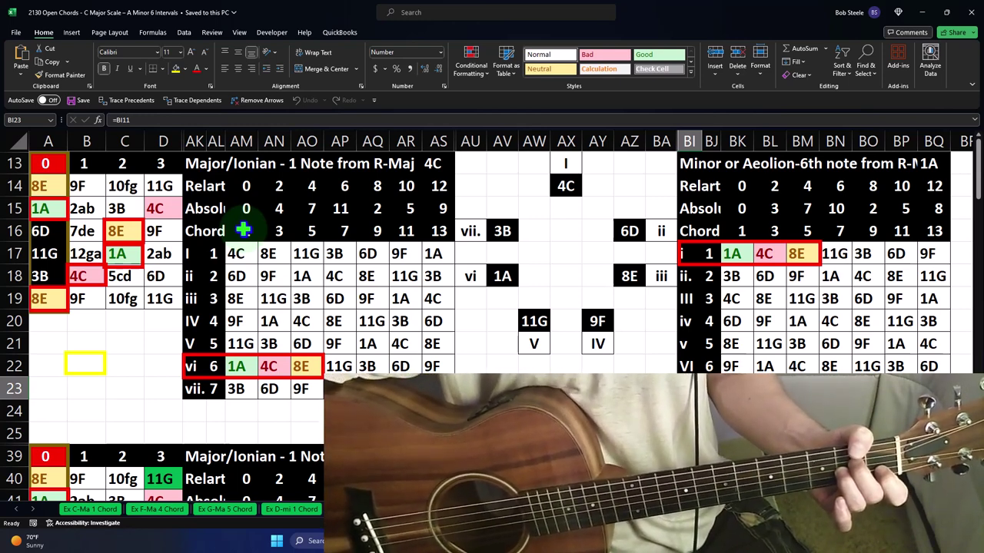
click(44, 212)
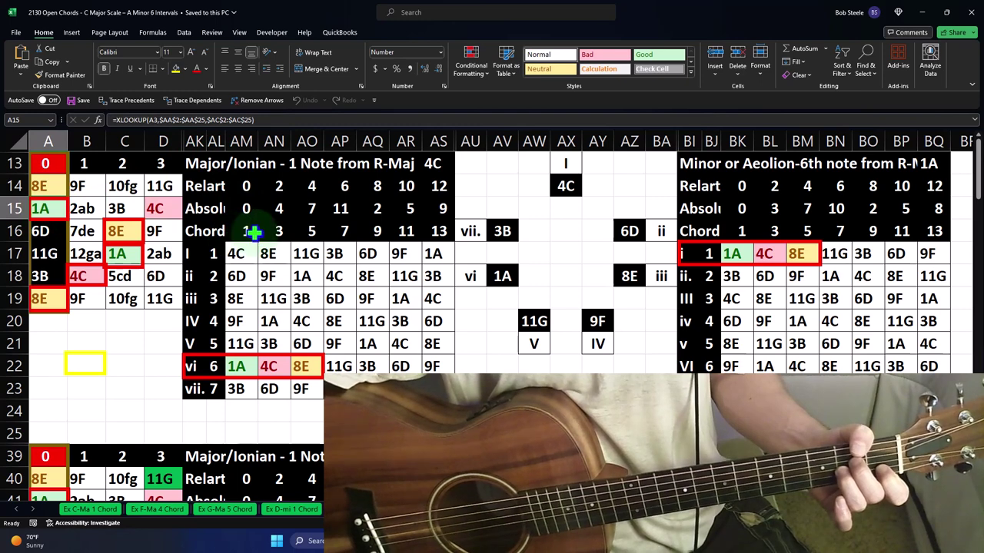
drag(246, 230, 296, 235)
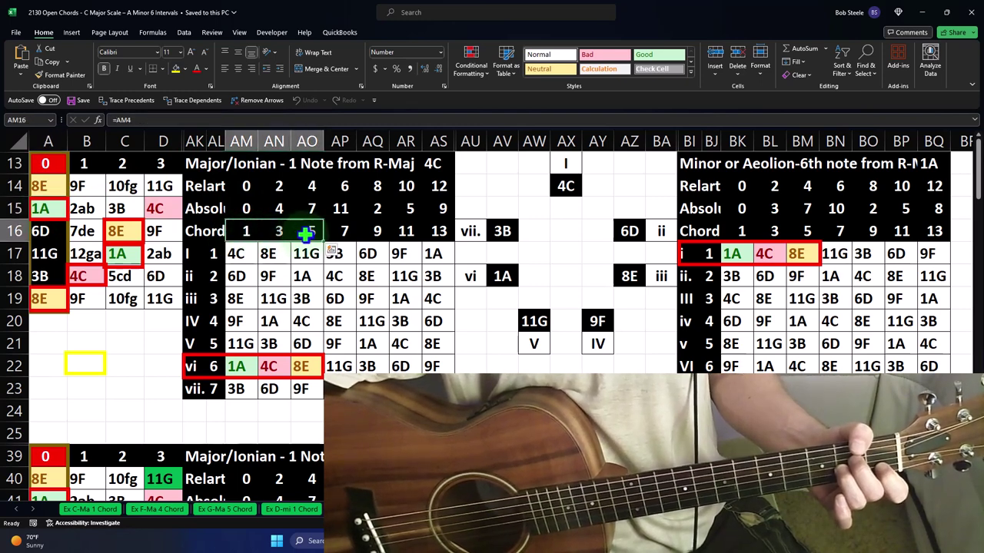
Check the 1A lookup in AM22 and drag the yellow box from B22 onto 1A at A15
click(239, 367)
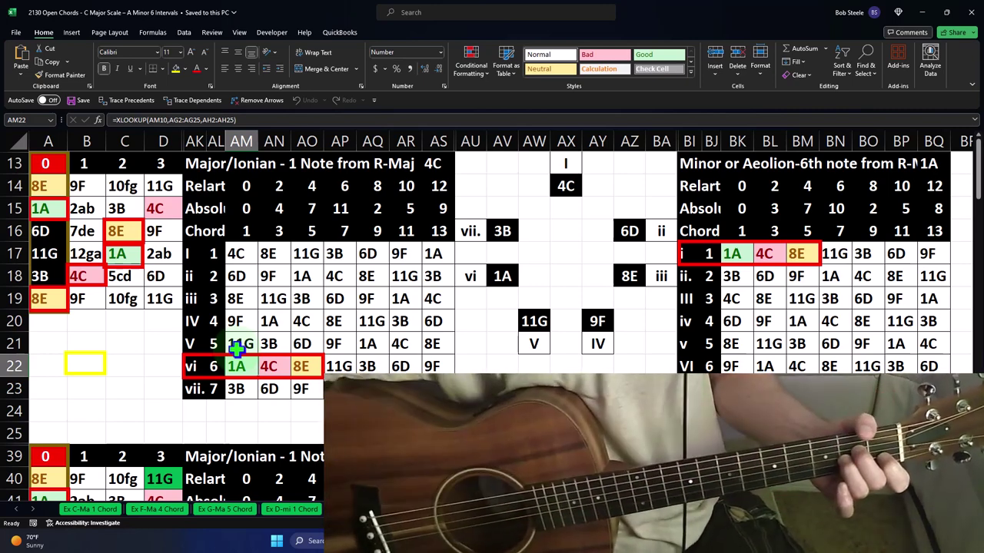
drag(103, 366, 69, 209)
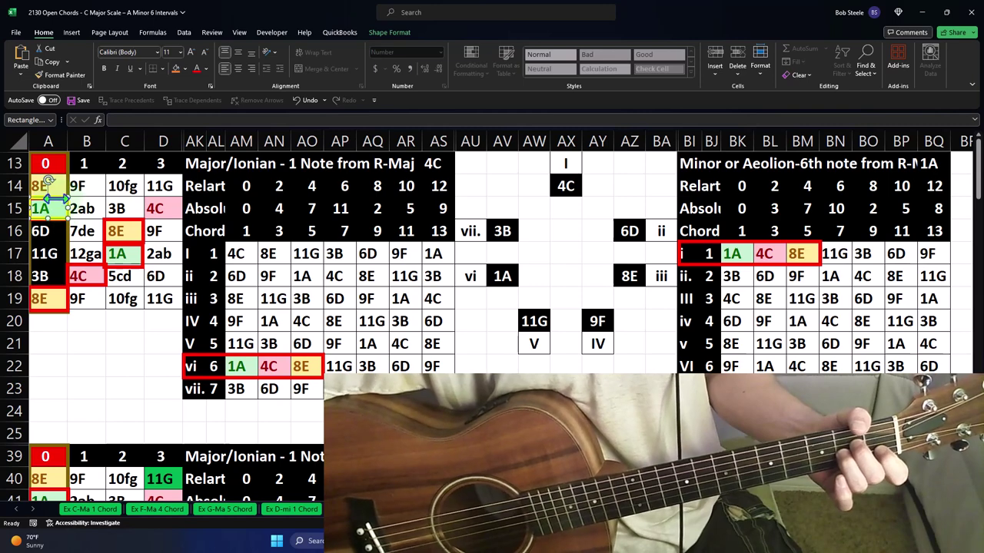
Shrink the red box onto AM22's 1A; put yellow boxes on AM15:AM16 (0/1) and fretboard C17
drag(54, 198, 132, 222)
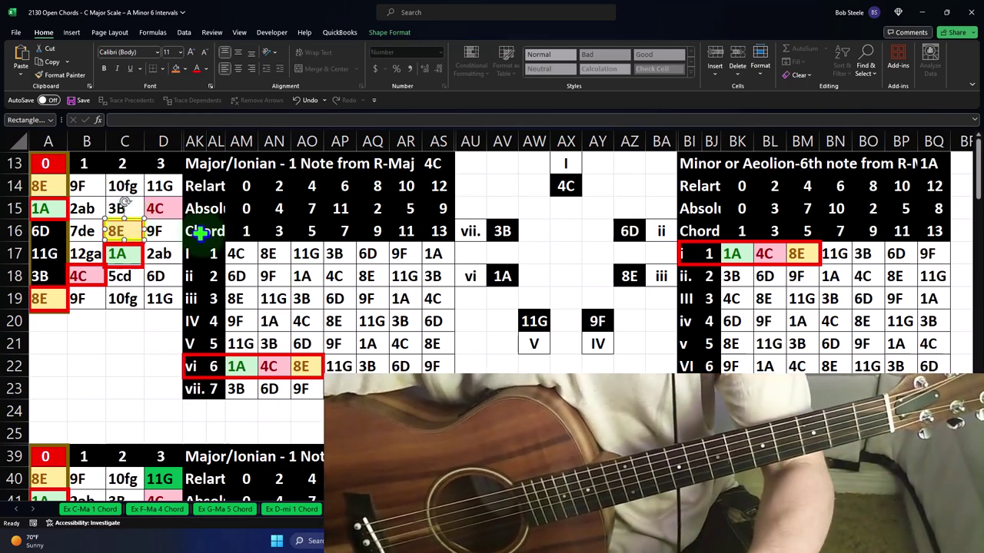
mouse_move(202, 234)
mouse_down()
mouse_move(210, 262)
mouse_move(324, 202)
mouse_move(307, 247)
mouse_up()
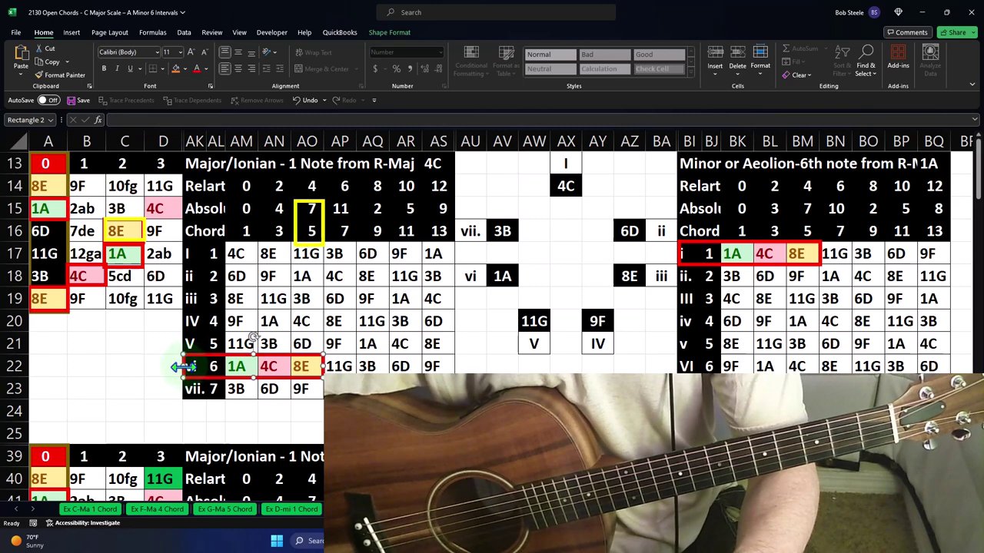
drag(183, 366, 294, 366)
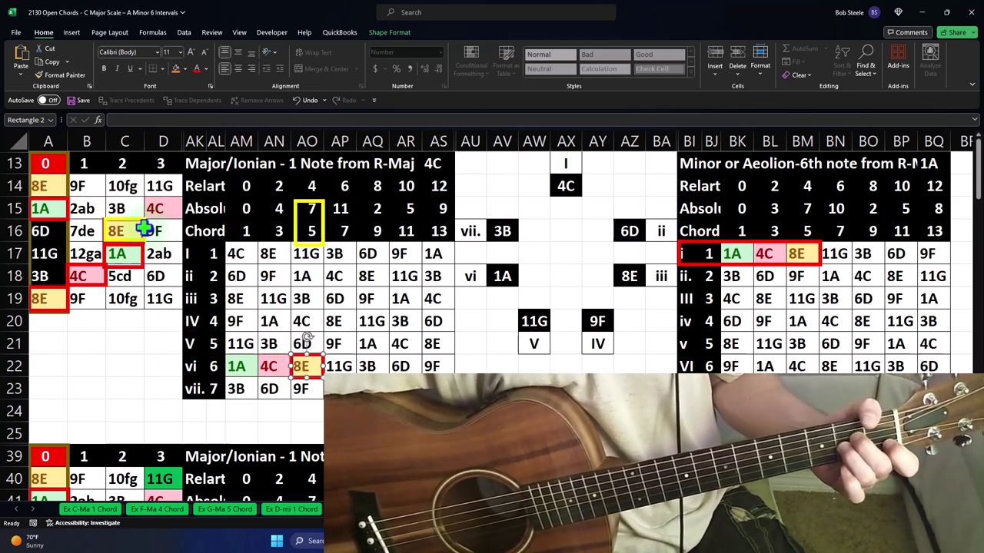
drag(143, 224, 141, 254)
click(143, 253)
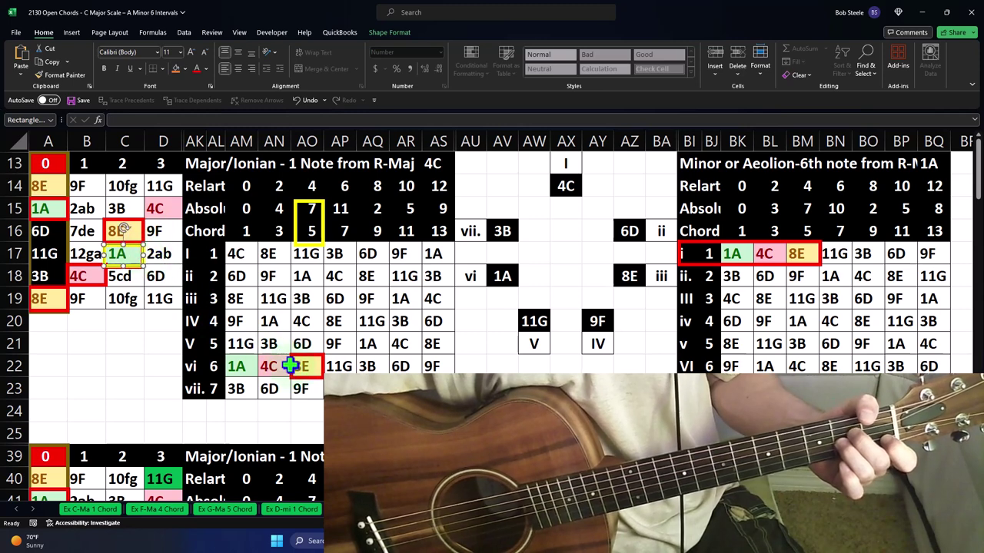
drag(290, 366, 226, 367)
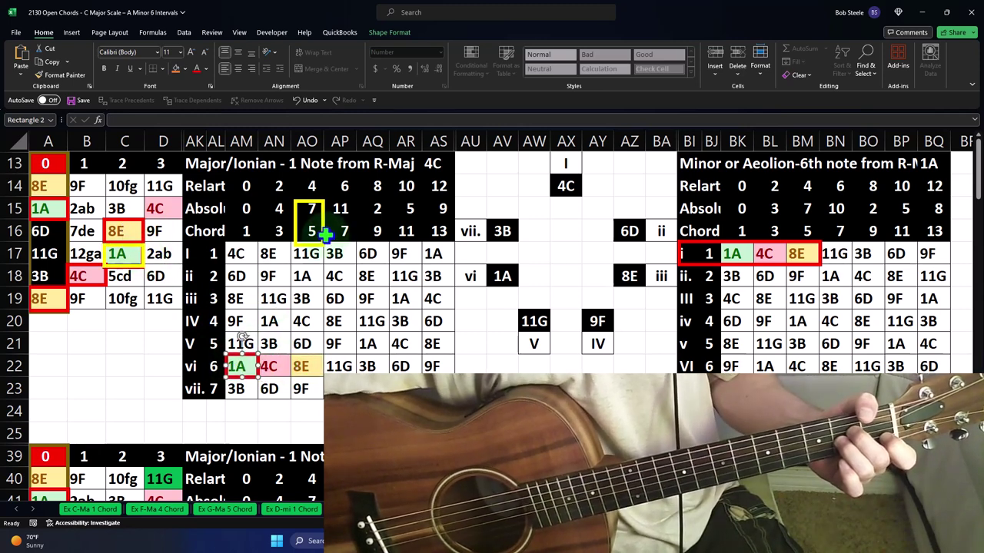
drag(321, 228, 258, 223)
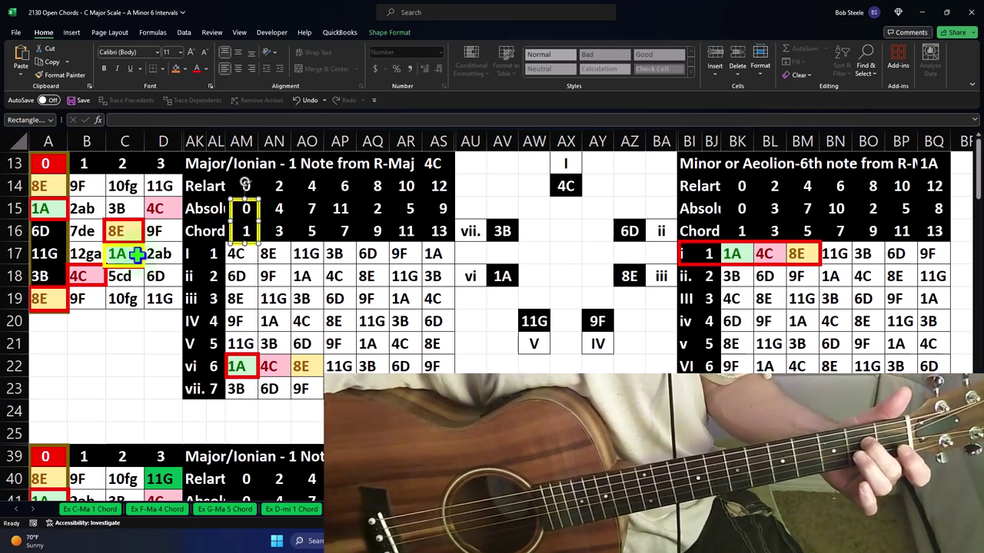
Try the boxes on 8E: yellow at C16 and the 7/5 column, red on the vi row's 8E
drag(143, 257, 143, 229)
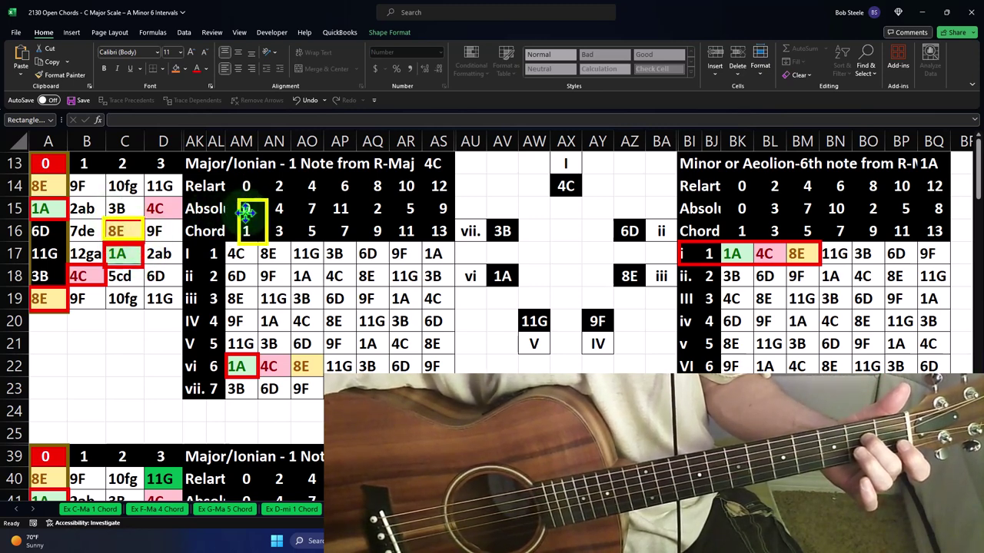
drag(230, 209, 296, 209)
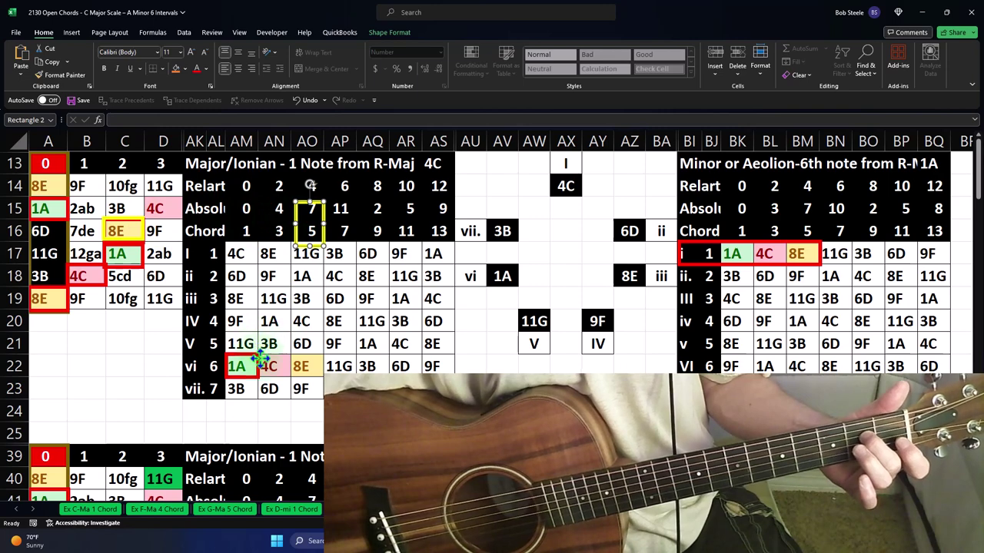
drag(262, 358, 326, 358)
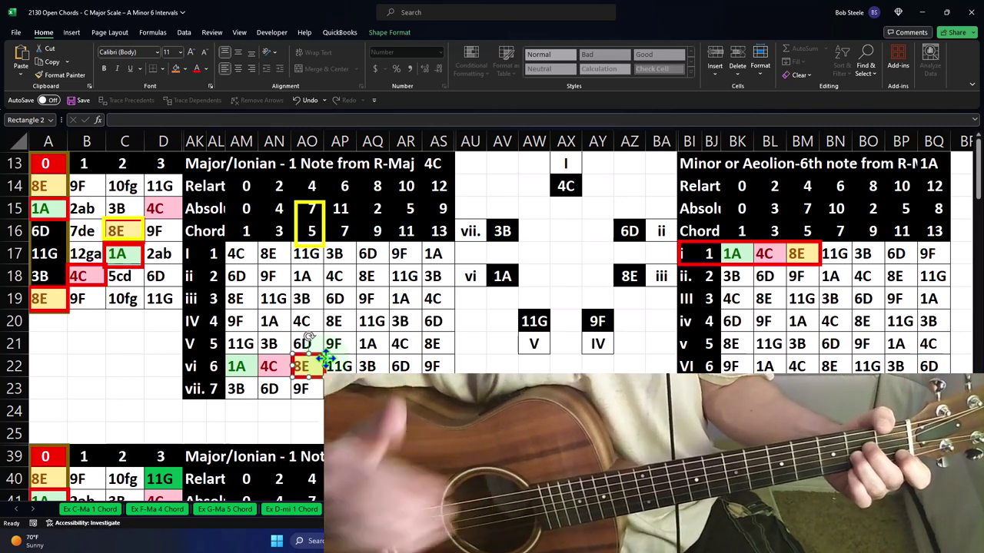
click(147, 238)
drag(150, 240, 146, 225)
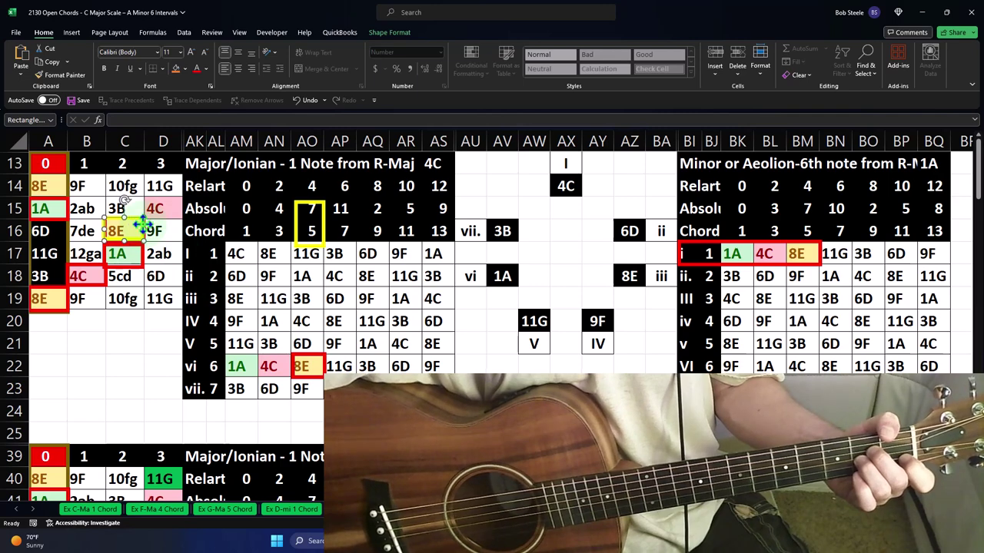
drag(131, 222, 134, 244)
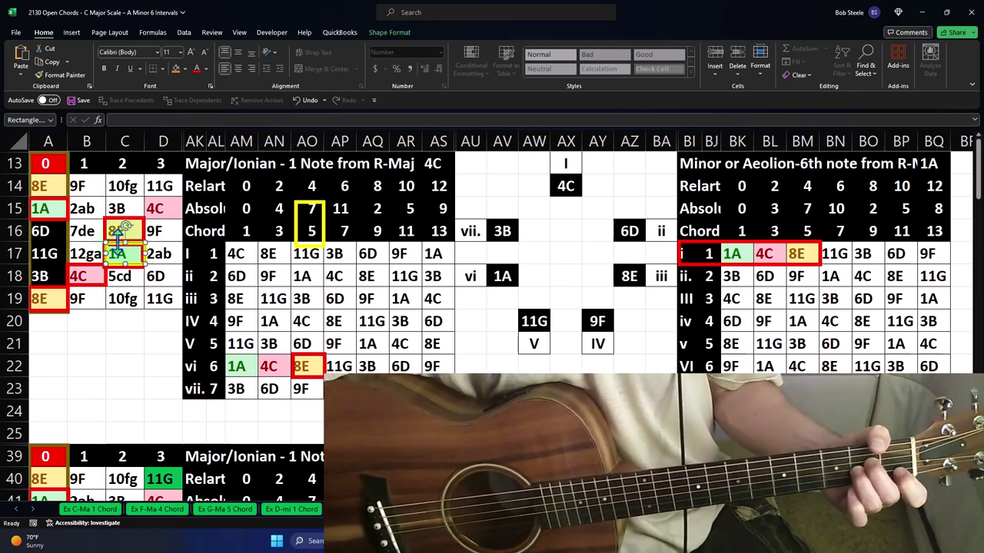
Move the yellow boxes to fretboard B18 and the AN15:AN16 4/3 column, and the red box to AN22
drag(121, 230, 81, 266)
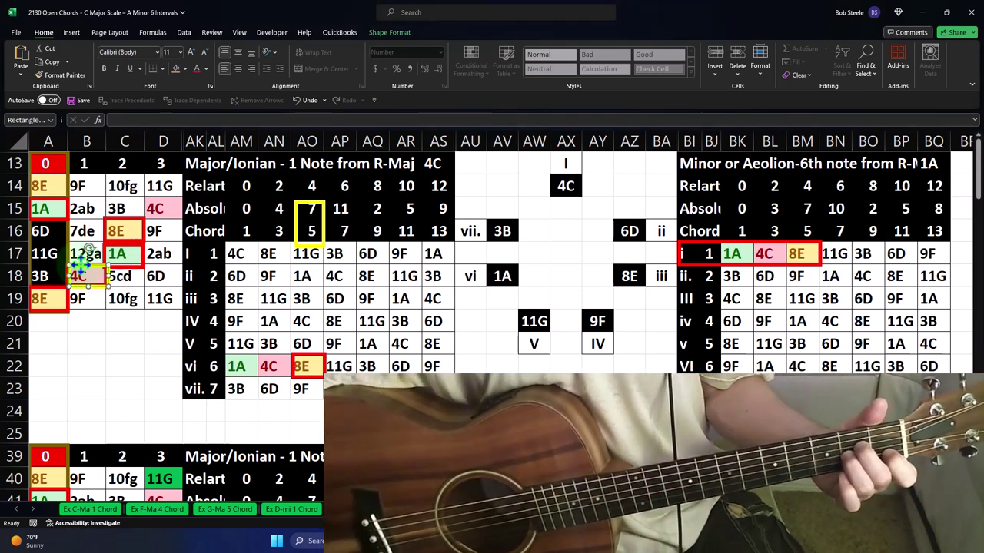
click(283, 223)
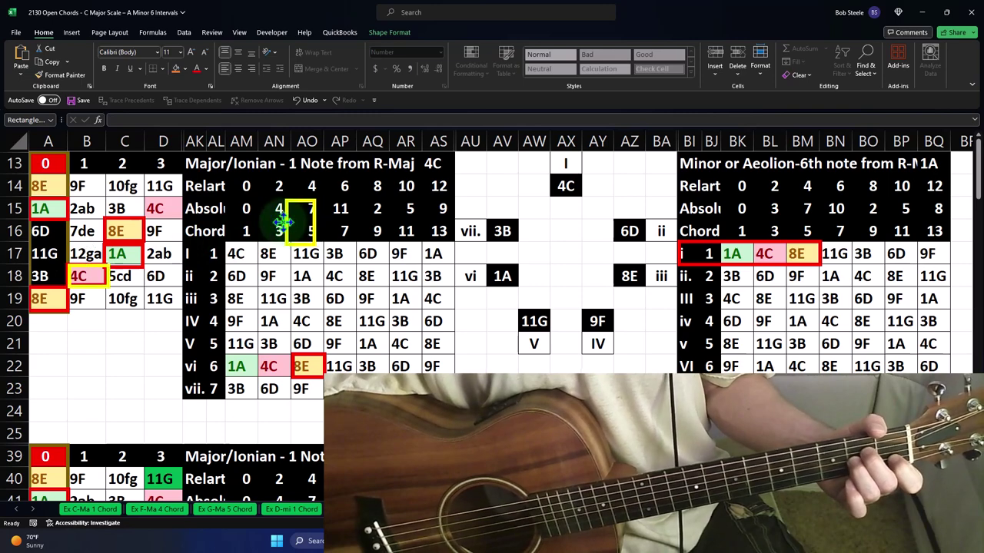
drag(283, 223, 267, 223)
drag(296, 367, 264, 366)
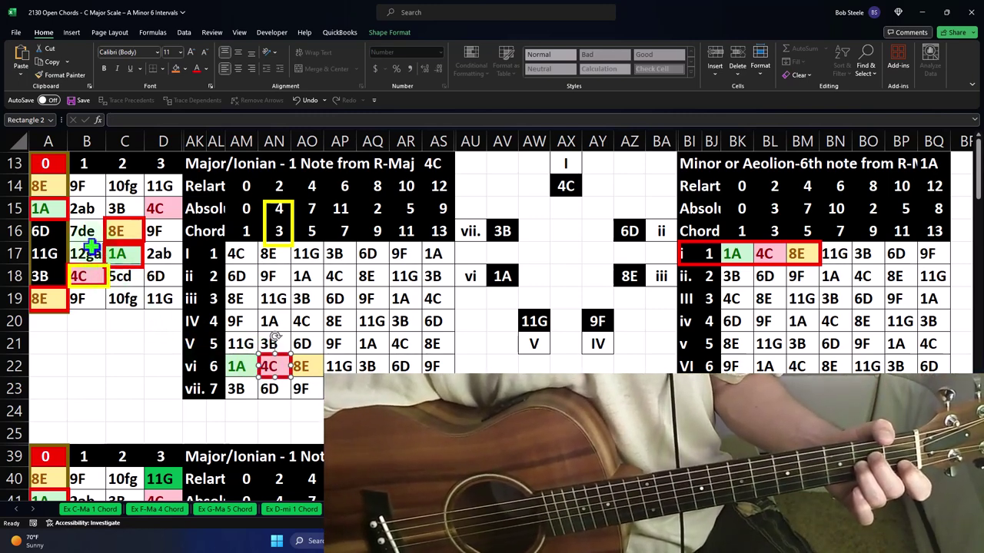
Put yellow boxes on fretboard A19 and the AO15:AO16 7/5 column, and move the red box to AO22
drag(108, 275, 71, 298)
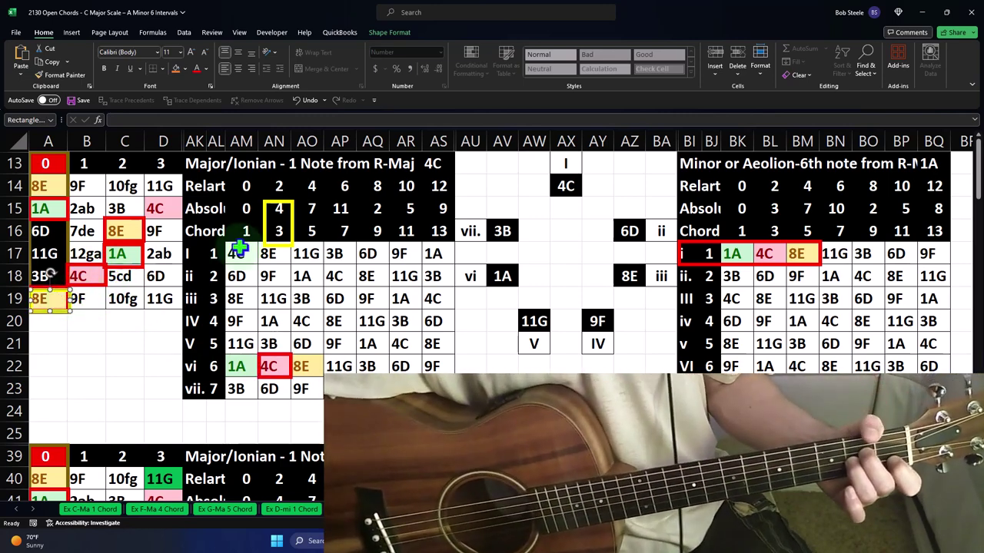
drag(284, 217, 317, 217)
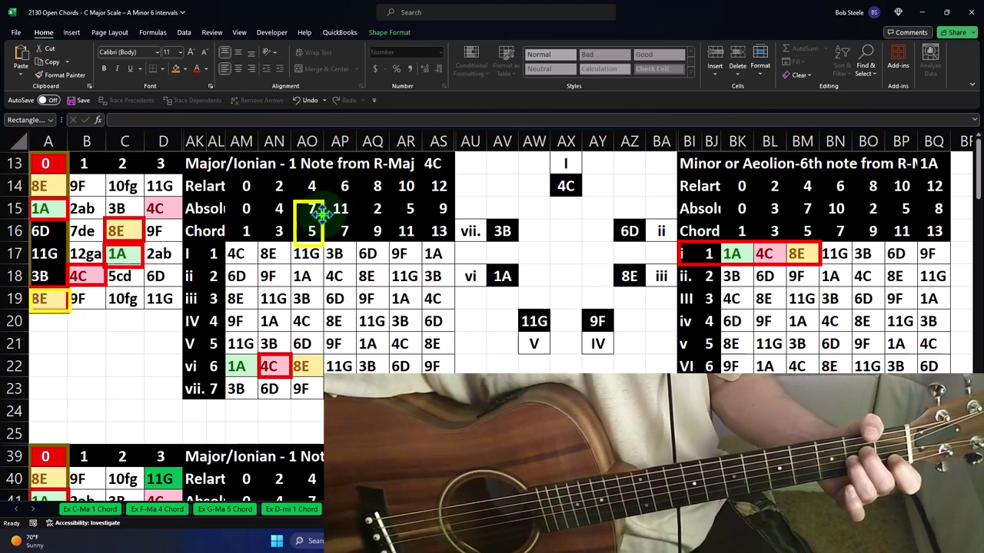
drag(292, 362, 318, 364)
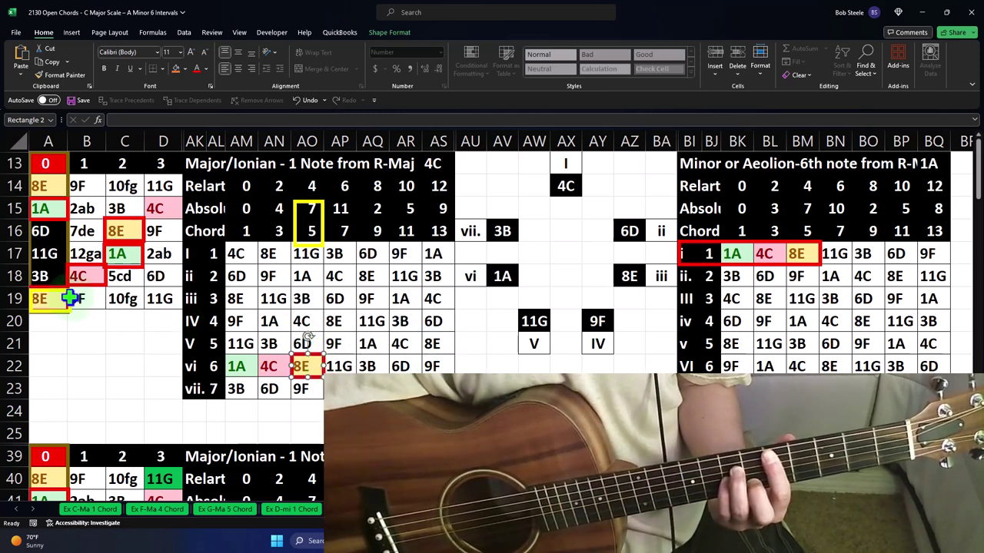
Walk the yellow fretboard box through C16, C17, B18 and A19, then back to 1A at A15
drag(70, 299, 66, 207)
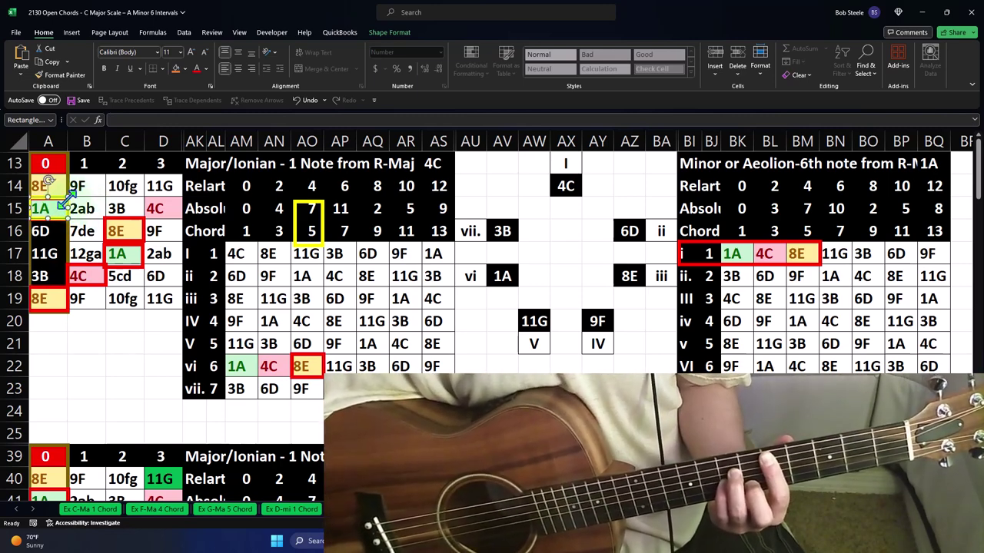
drag(53, 192, 129, 223)
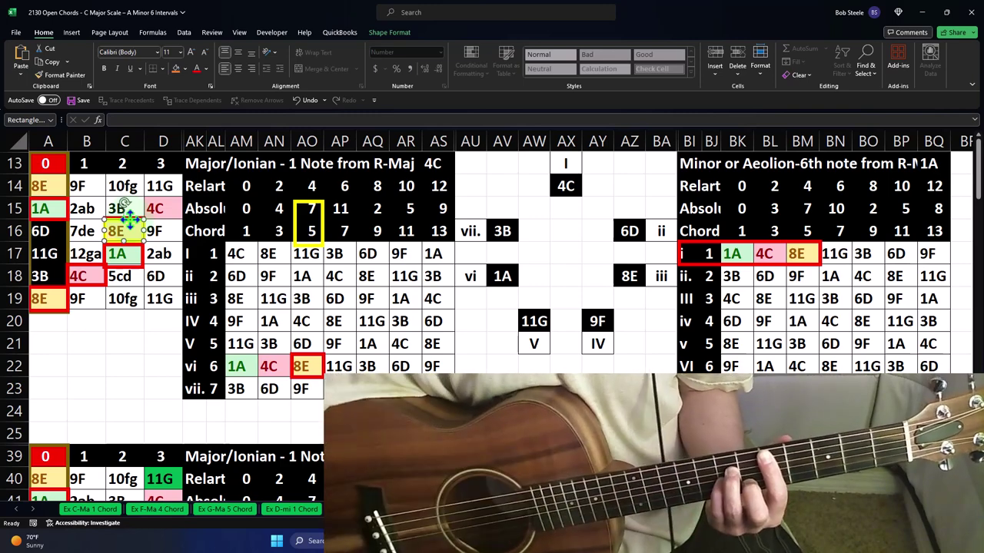
drag(140, 225, 142, 253)
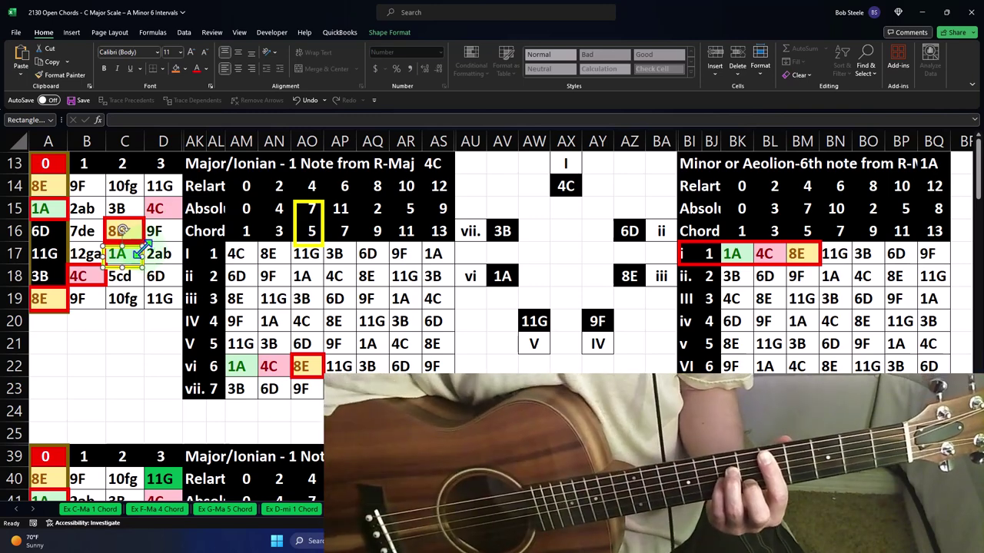
drag(114, 243, 73, 263)
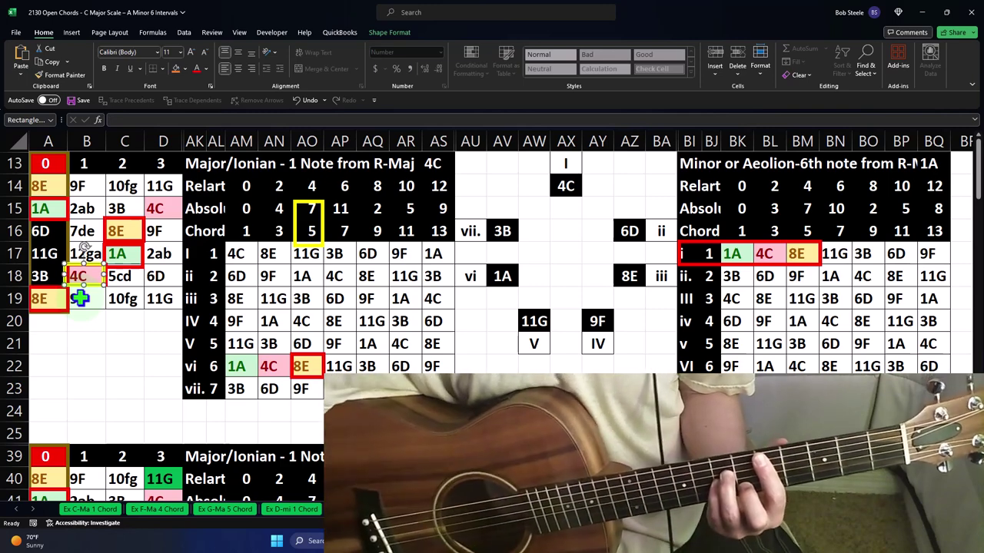
drag(96, 265, 69, 288)
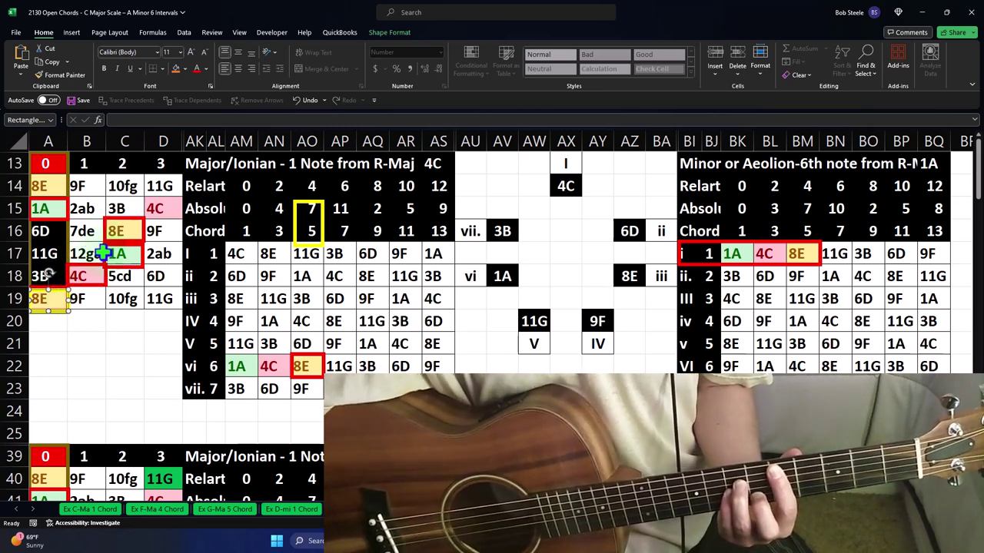
mouse_move(67, 298)
mouse_down()
mouse_move(78, 205)
mouse_move(69, 203)
mouse_up()
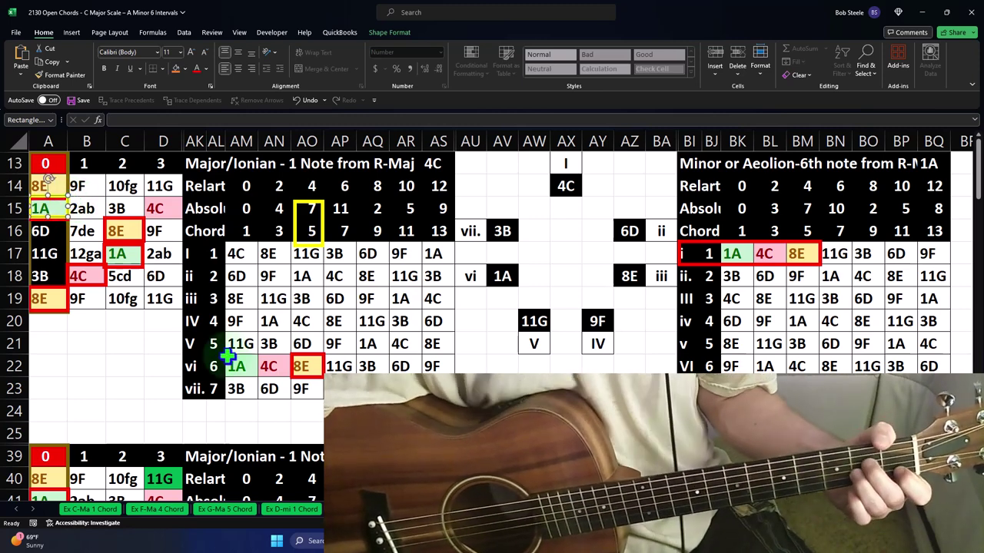
Align the table's yellow box on the AM15:AM16 0/1 column and select degree numbers 2–7
mouse_move(246, 209)
mouse_down()
mouse_move(279, 210)
mouse_move(245, 218)
mouse_move(243, 209)
mouse_up()
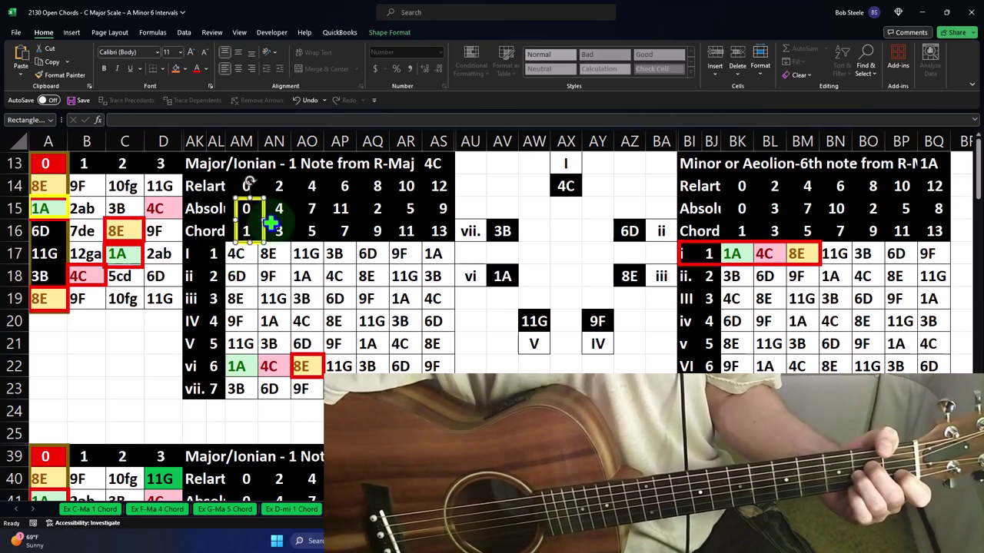
drag(265, 209, 261, 210)
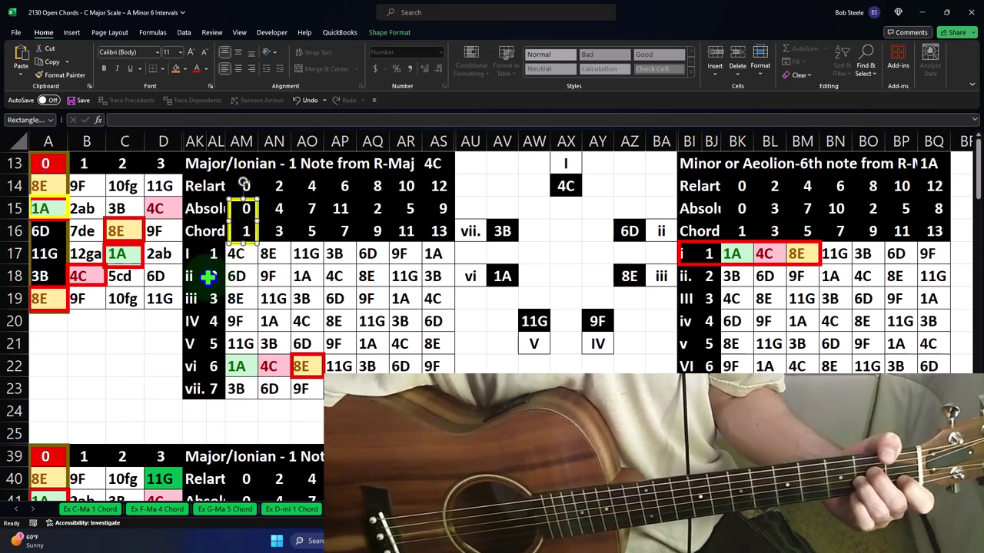
drag(214, 276, 216, 378)
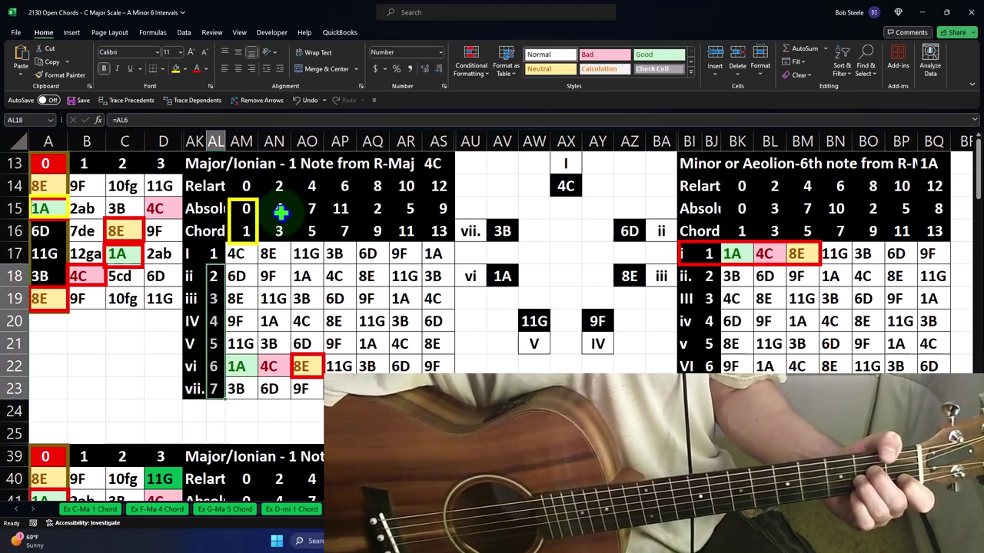
Colour the absolute interval 4 in AN15 yellow from the Home tab's Font Color palette
click(279, 210)
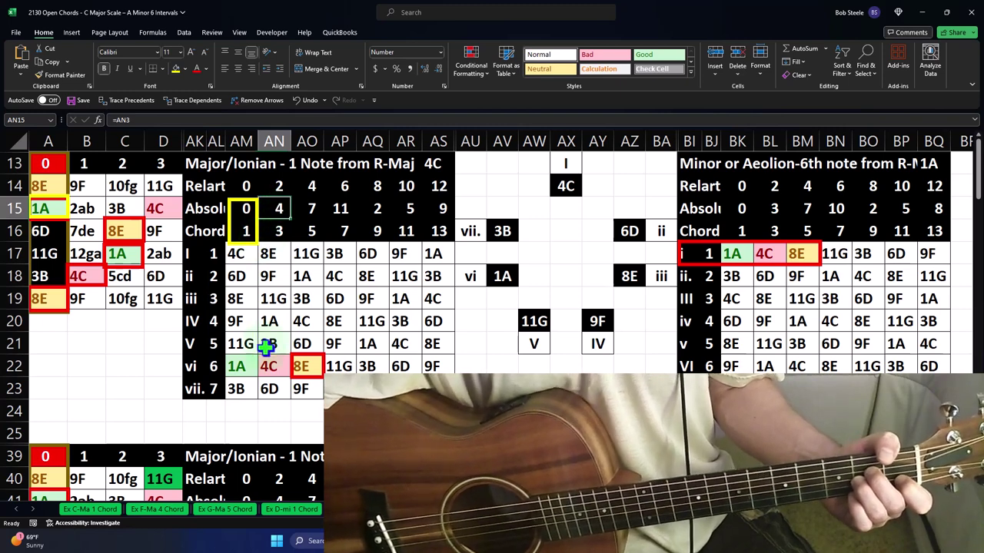
click(206, 68)
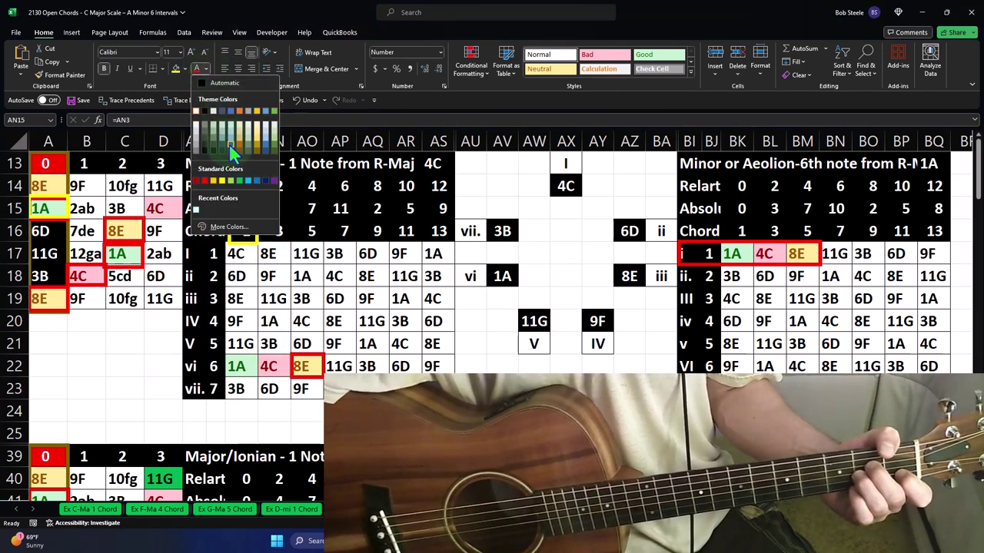
click(226, 180)
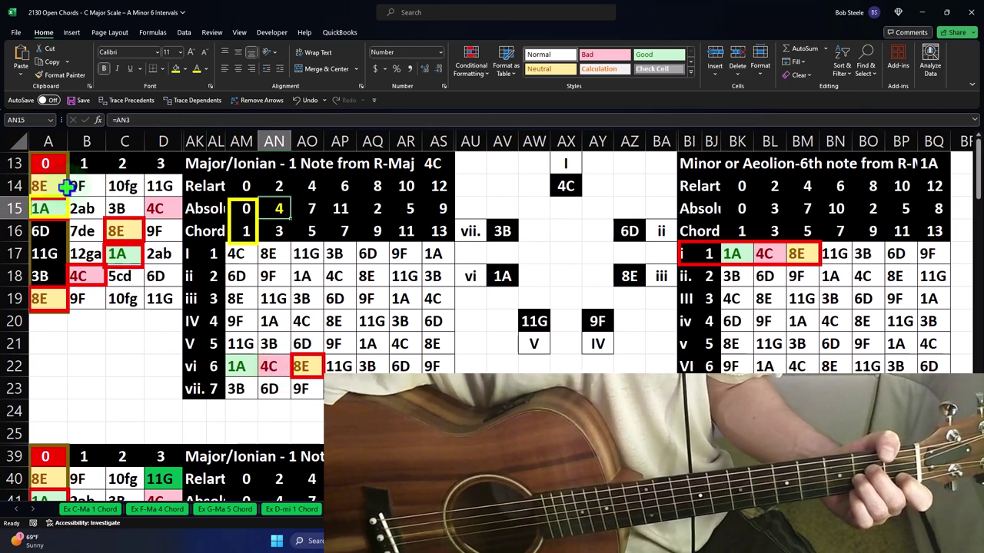
Box the fretboard's 8E at C16, plus the 7/5 interval column and vi-row 8E in the major table
click(55, 213)
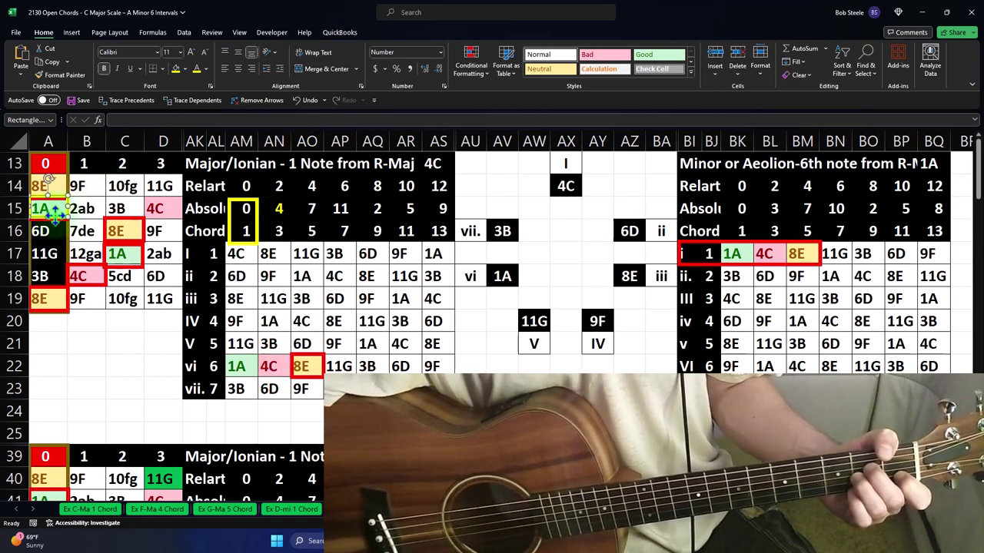
drag(56, 217, 44, 175)
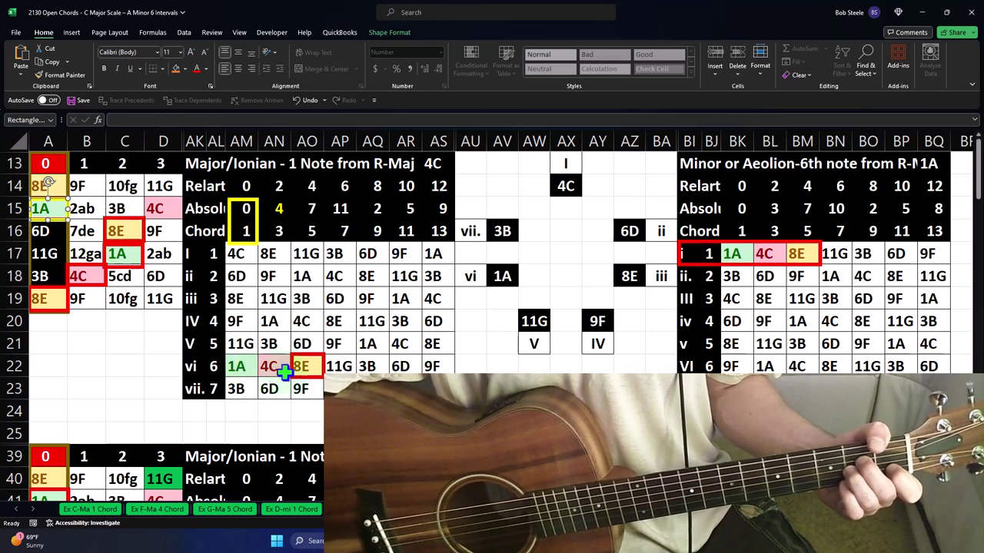
drag(295, 362, 241, 355)
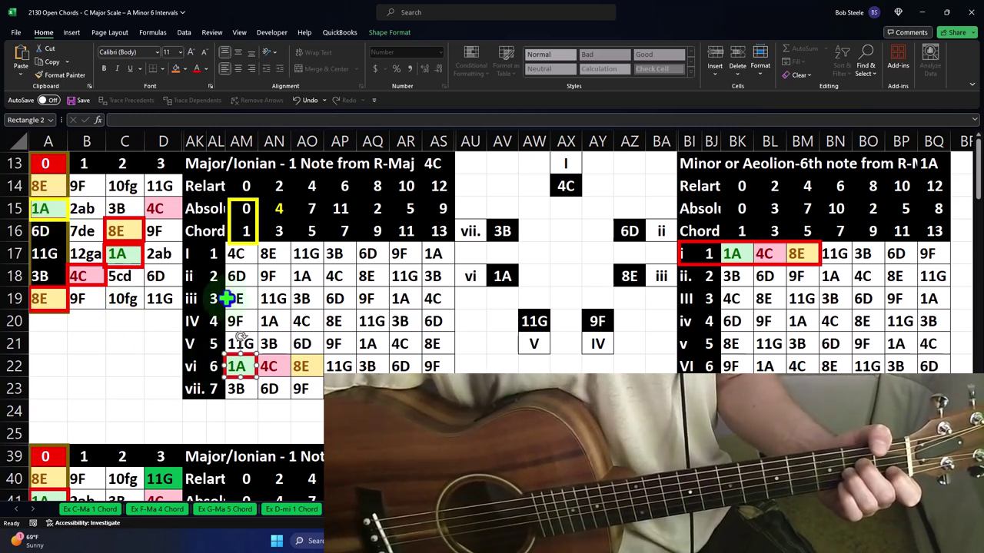
drag(69, 207, 137, 225)
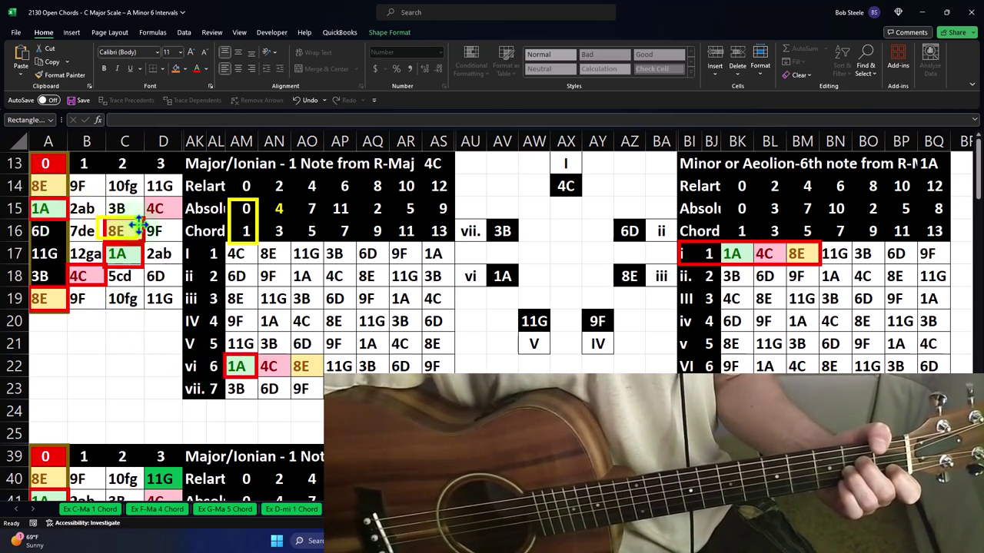
drag(229, 219, 292, 221)
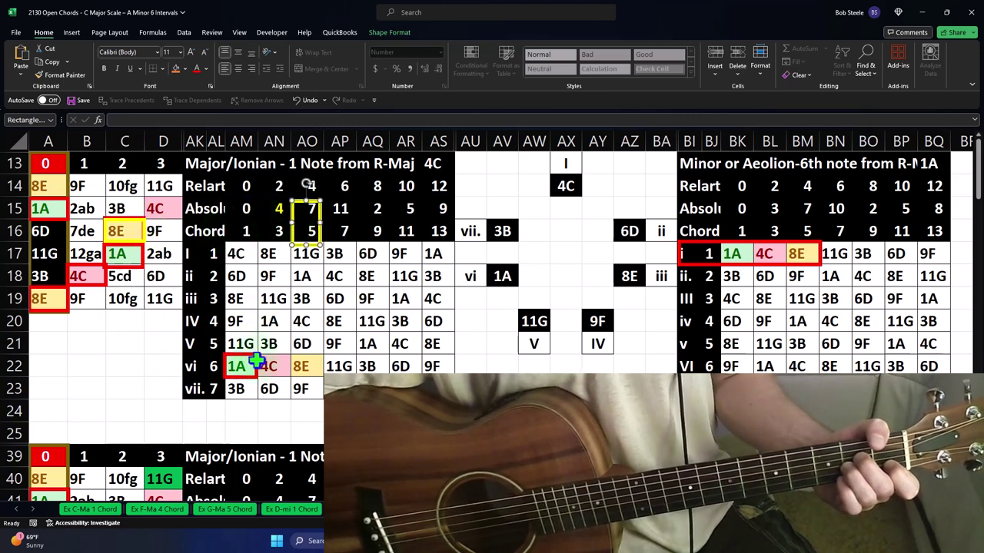
drag(256, 362, 321, 361)
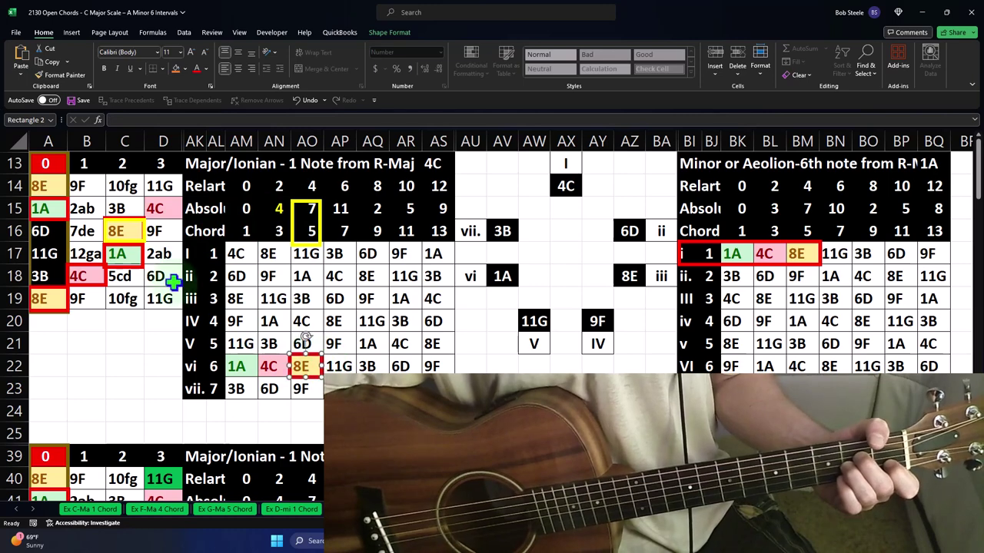
click(146, 228)
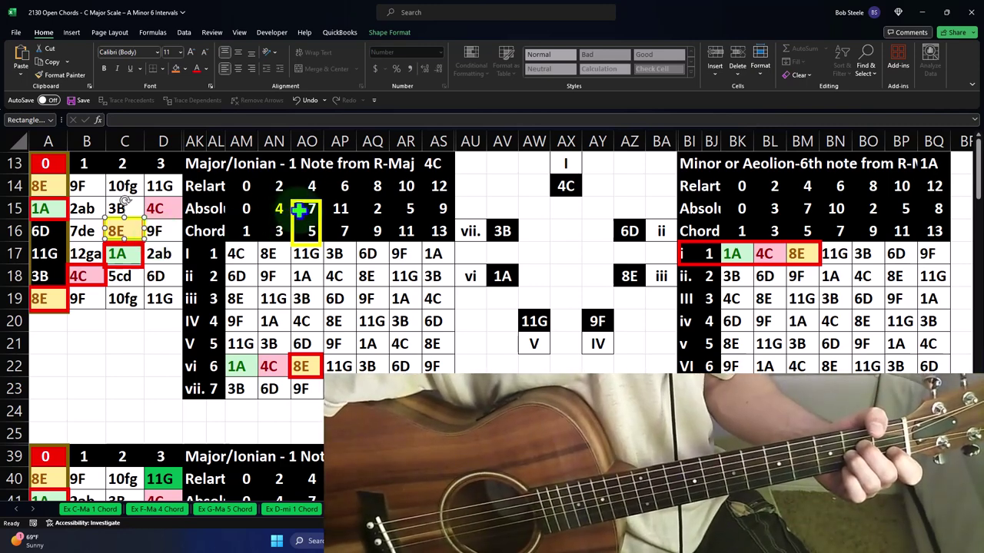
click(319, 232)
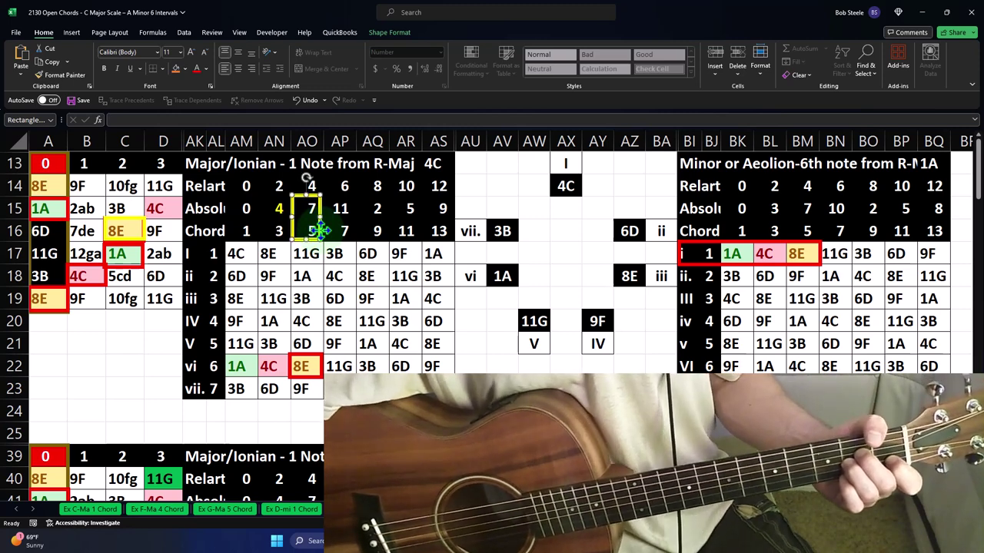
click(309, 229)
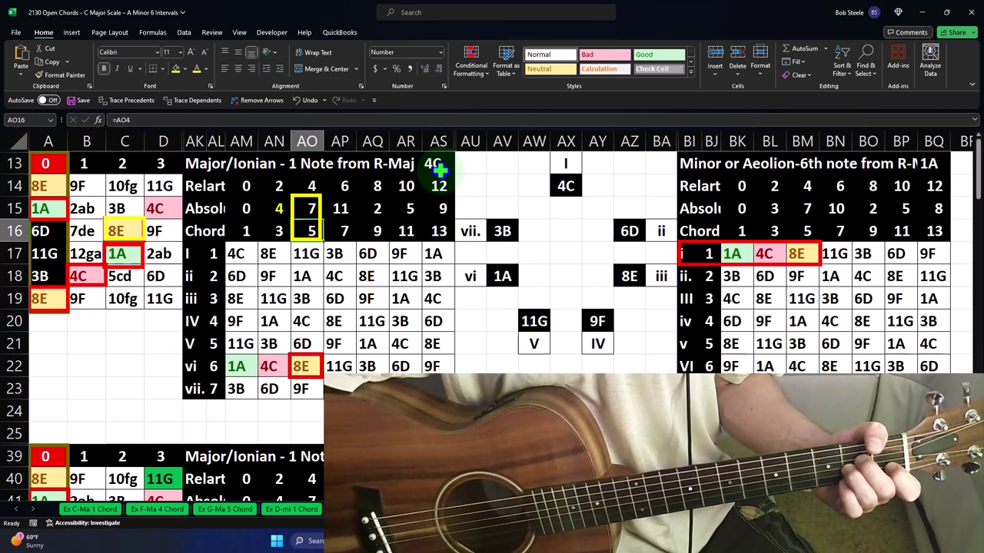
click(252, 343)
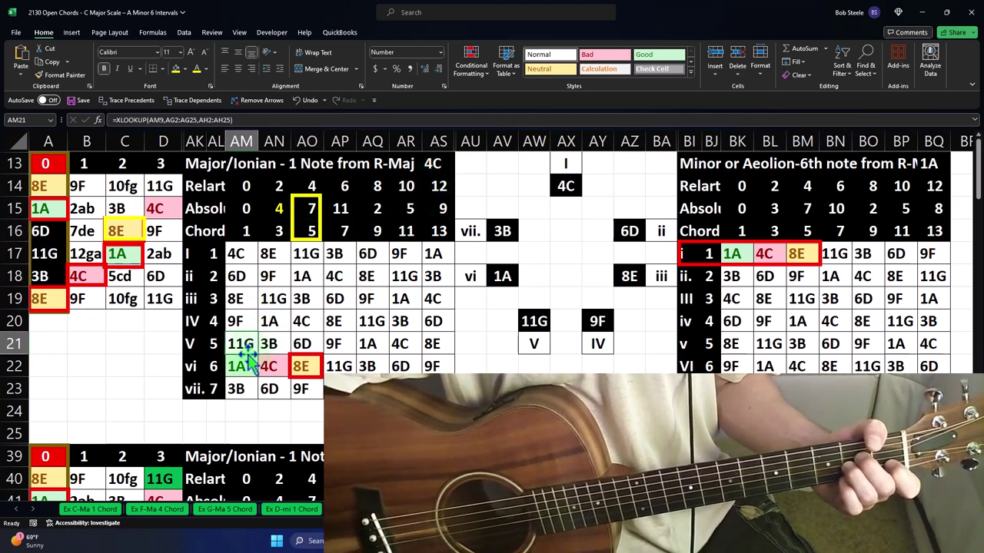
click(245, 362)
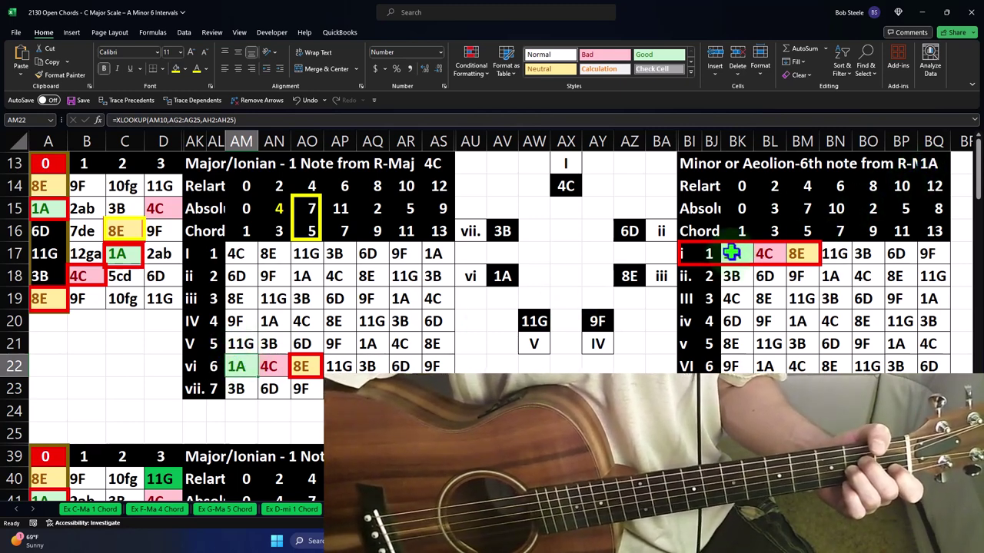
click(731, 254)
click(730, 343)
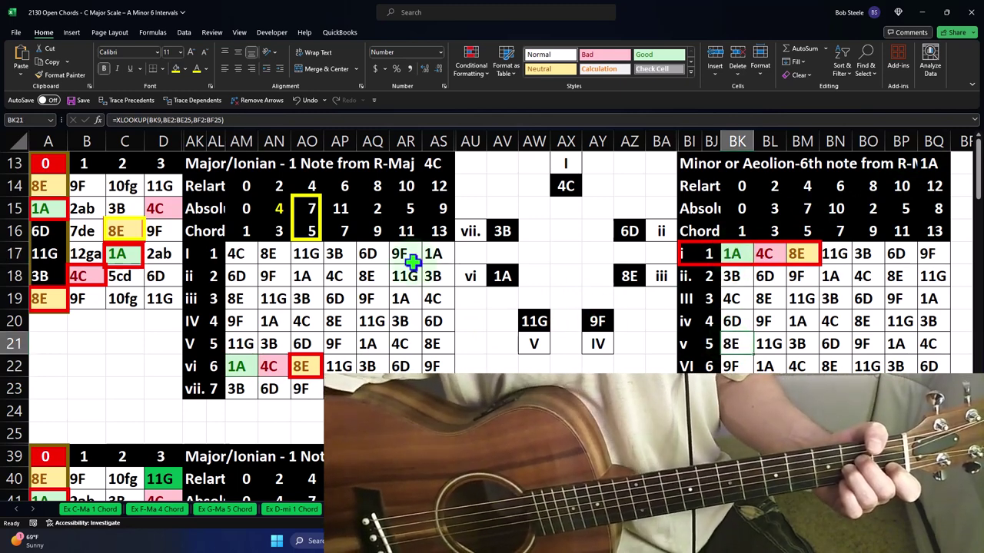
click(308, 366)
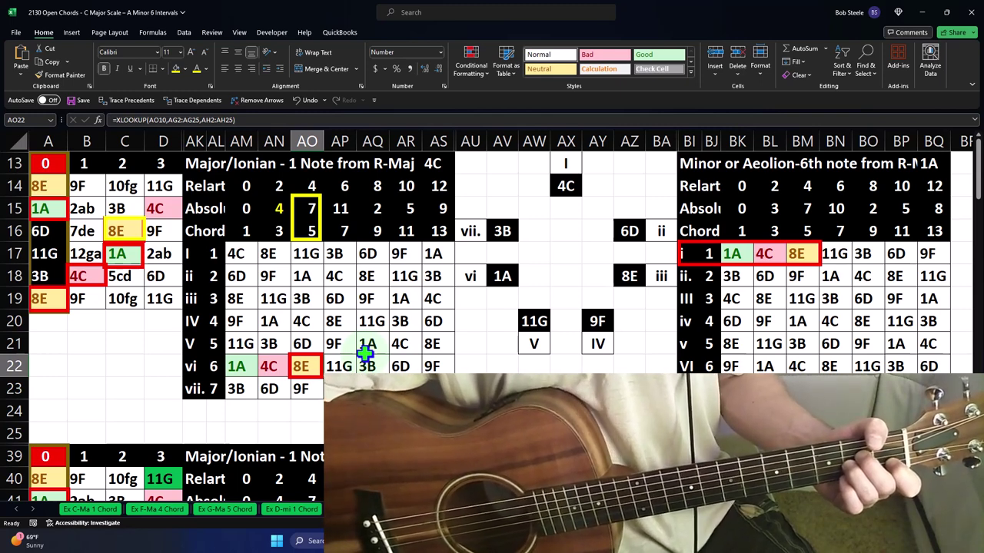
click(305, 231)
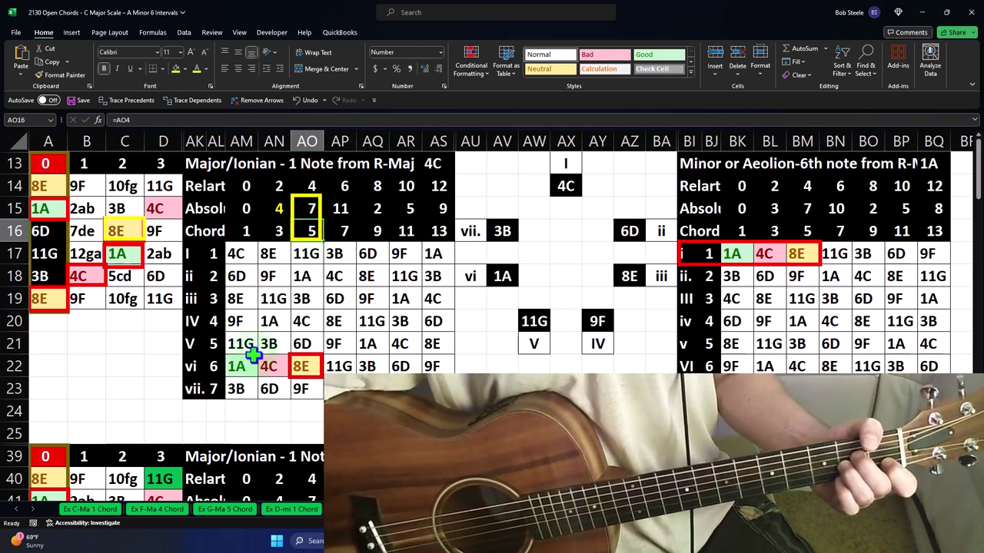
click(310, 205)
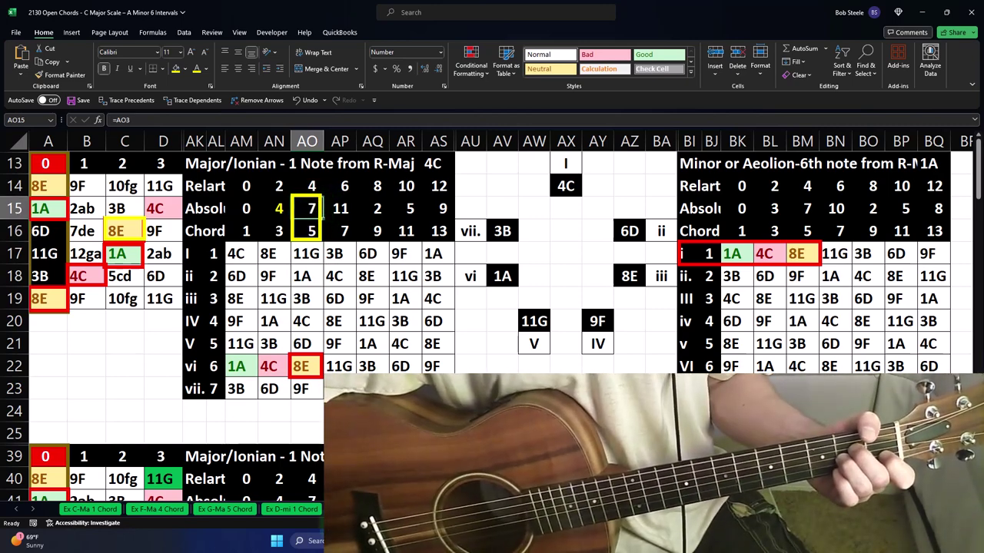
Launch Calculator in compact keep-on-top mode and place it beside the chord tables
key(super+s)
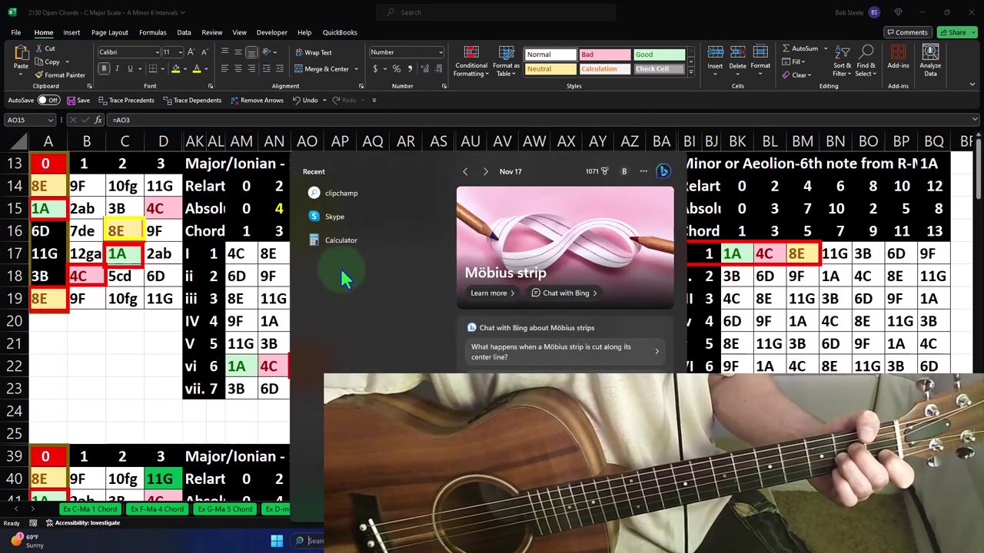
click(338, 240)
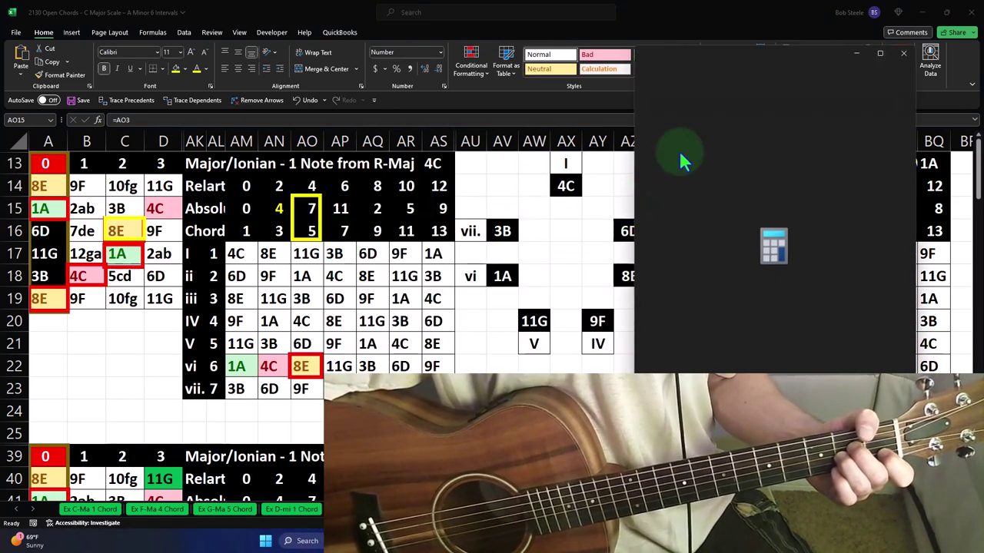
click(716, 72)
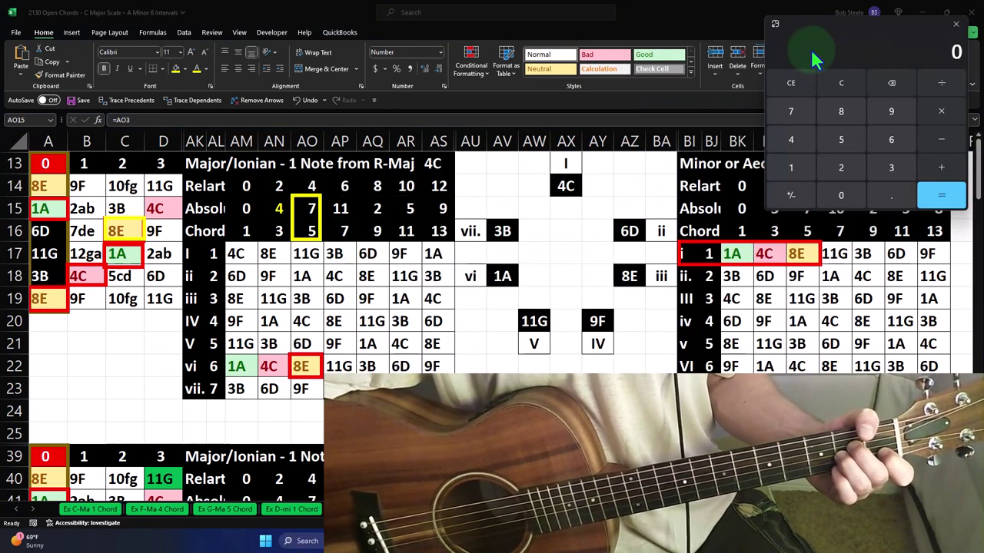
drag(834, 31, 759, 166)
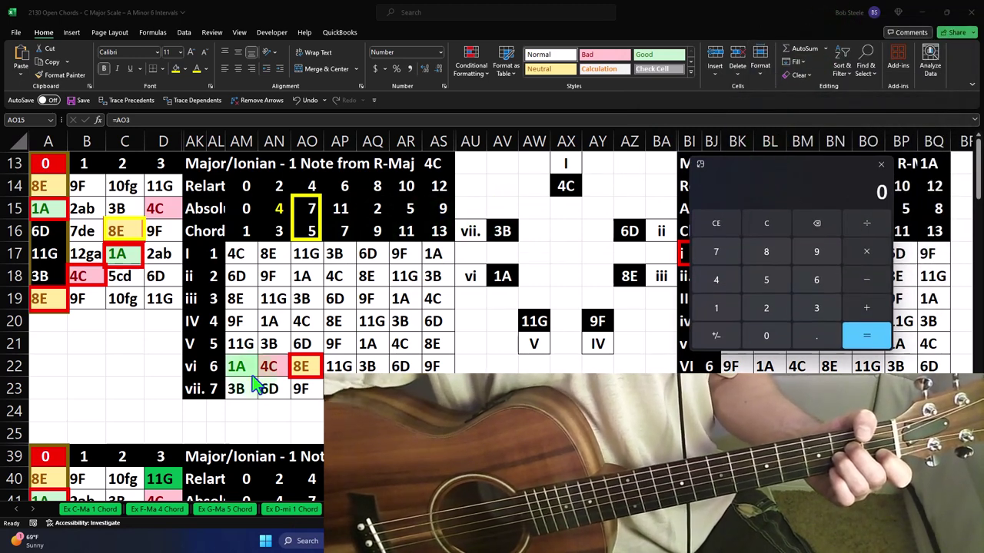
Calculate 1+7 to get 8
key(1)
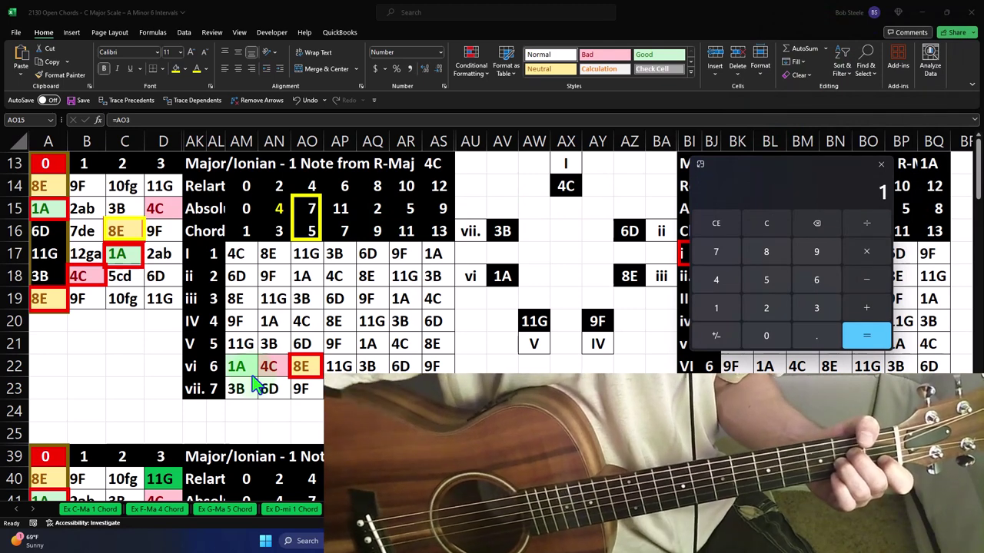
key(plus)
key(7)
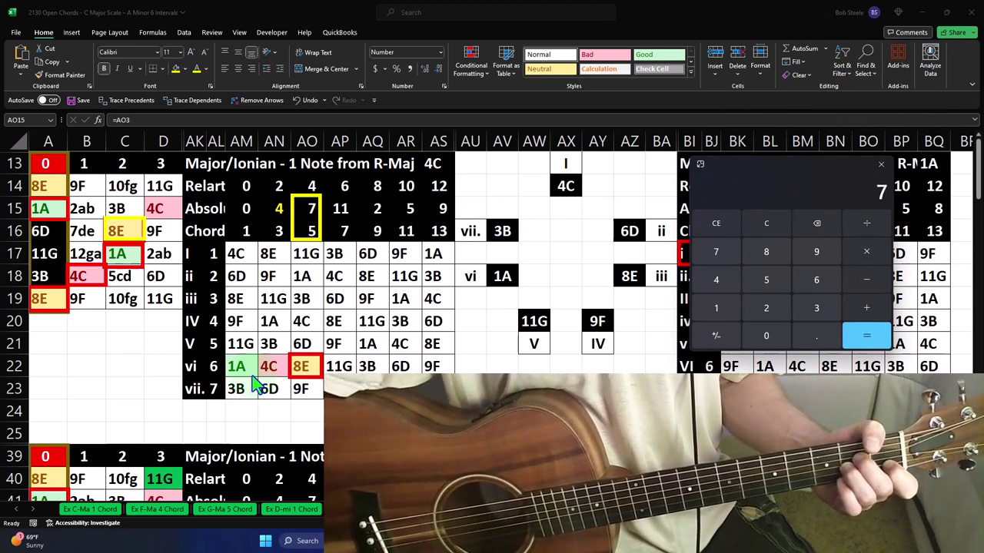
key(Return)
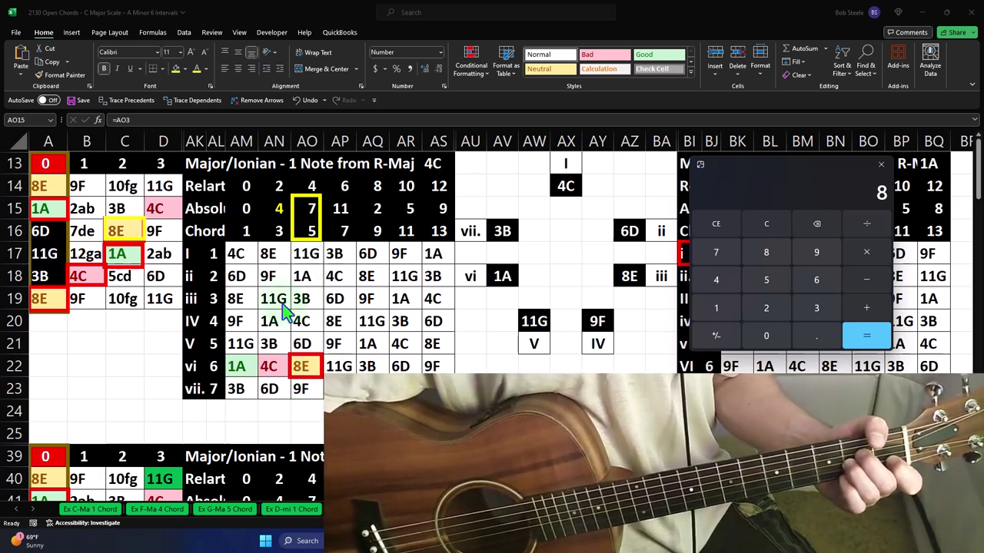
Review the chord positions, the degree numbers 1–5 and the vi row's lookup formula
drag(247, 230, 286, 232)
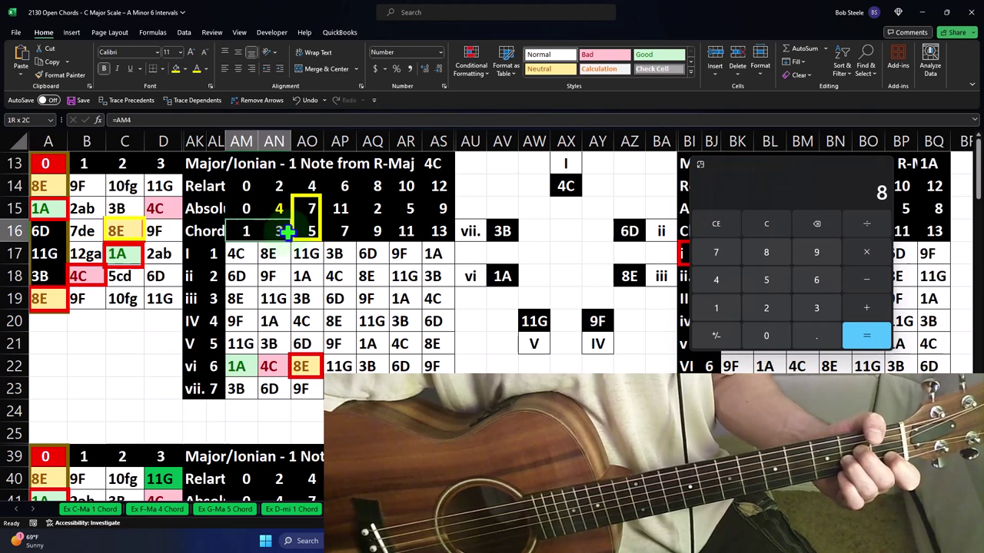
drag(214, 253, 211, 343)
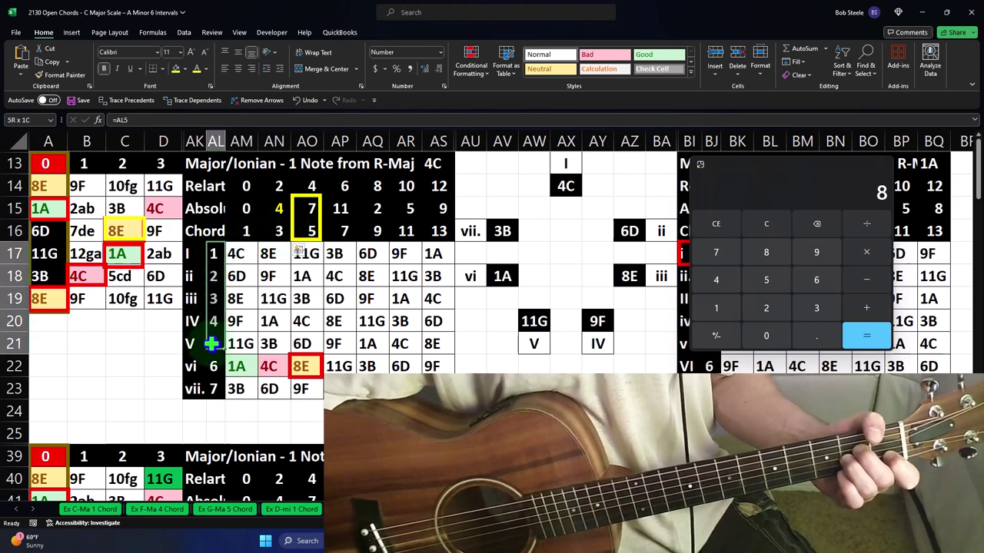
click(252, 369)
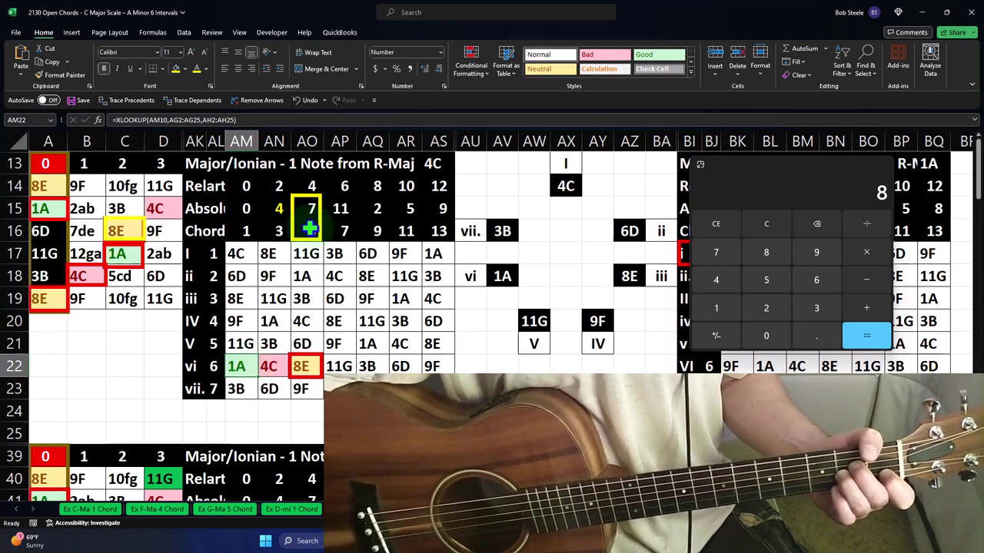
Box the 0/1 interval column and the vi row's 1A, then move the fretboard box to 4C in B18
mouse_move(296, 205)
mouse_down()
mouse_move(233, 207)
mouse_move(299, 208)
mouse_up()
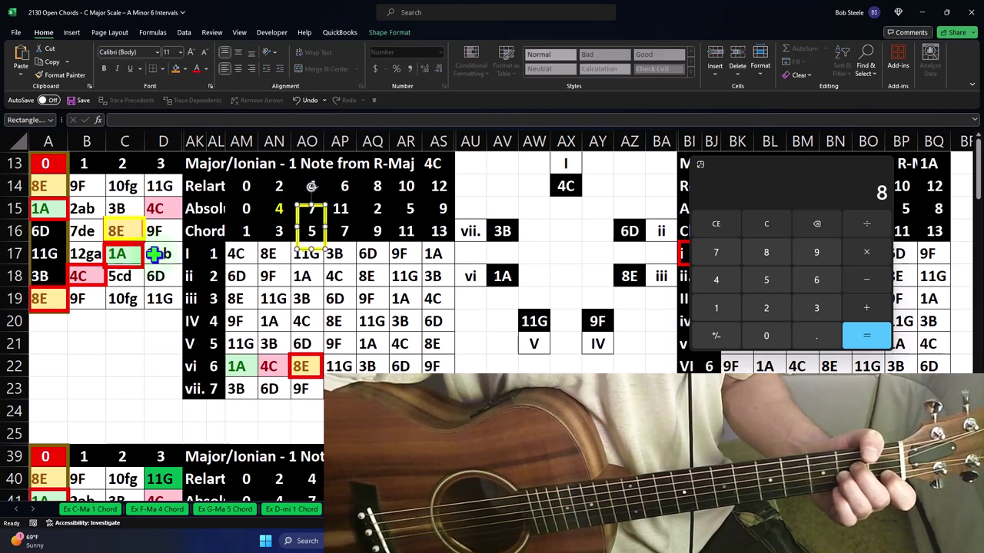
drag(142, 256, 115, 268)
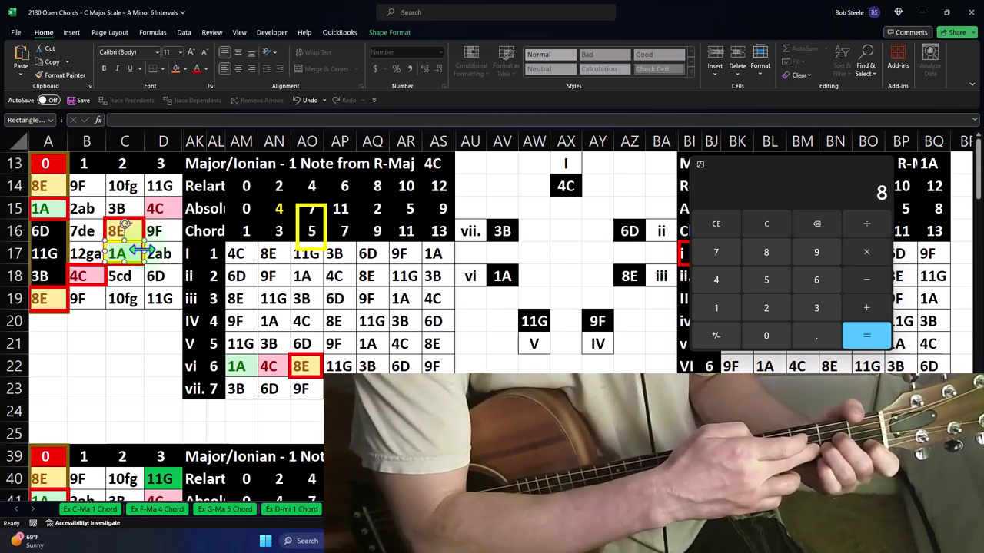
click(295, 212)
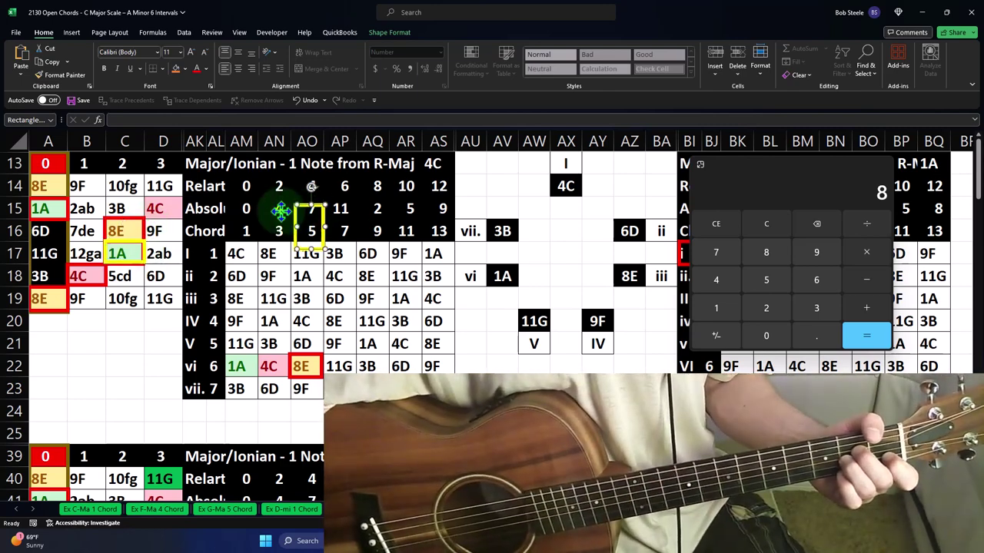
drag(280, 212, 215, 213)
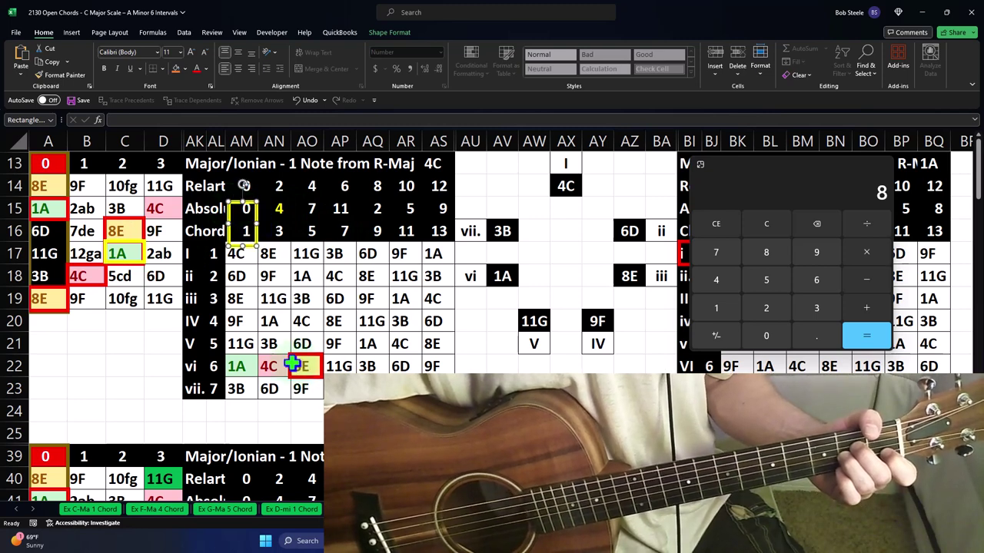
drag(295, 365, 235, 359)
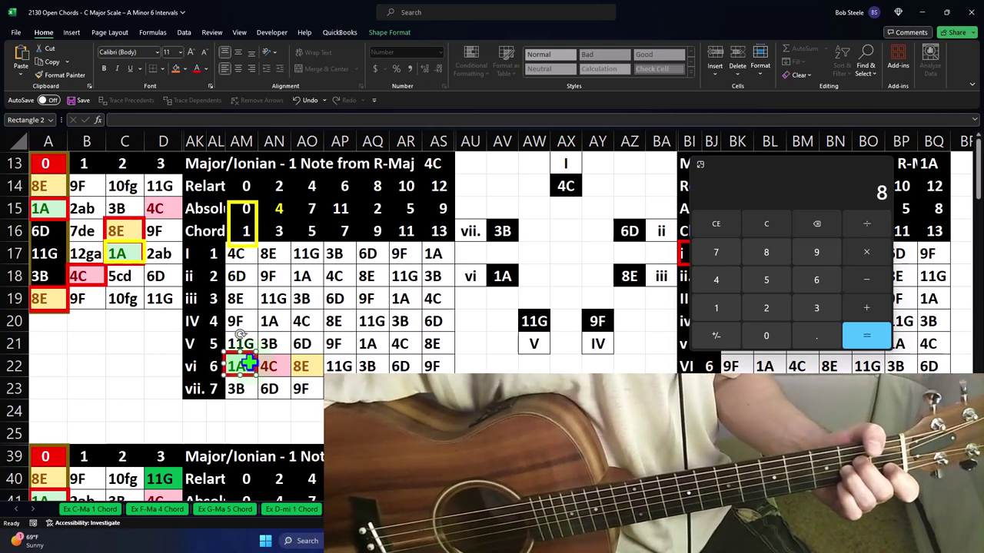
drag(247, 365, 105, 274)
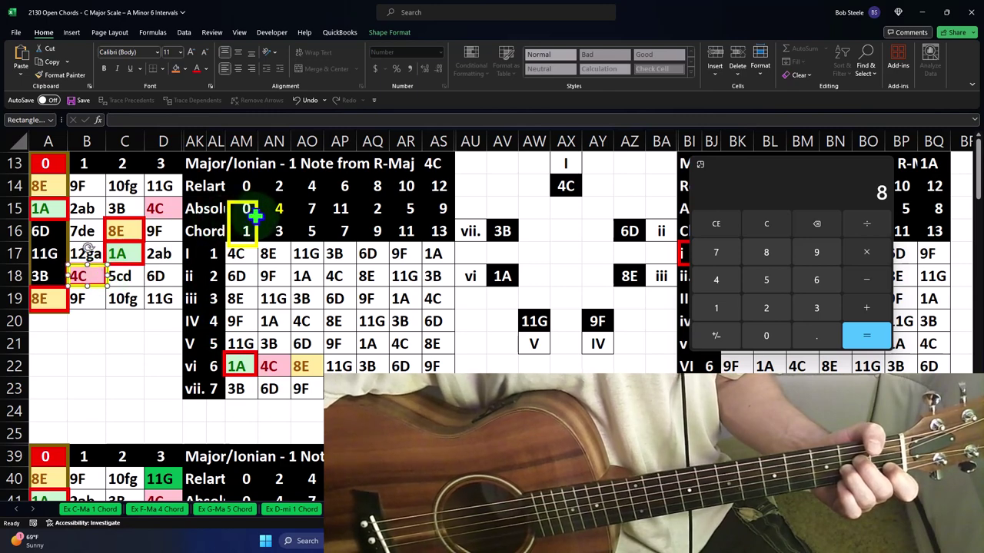
Box the 4/3 interval column and the vi row's 4C, then check AN15's formula
drag(255, 217, 288, 217)
drag(260, 364, 272, 355)
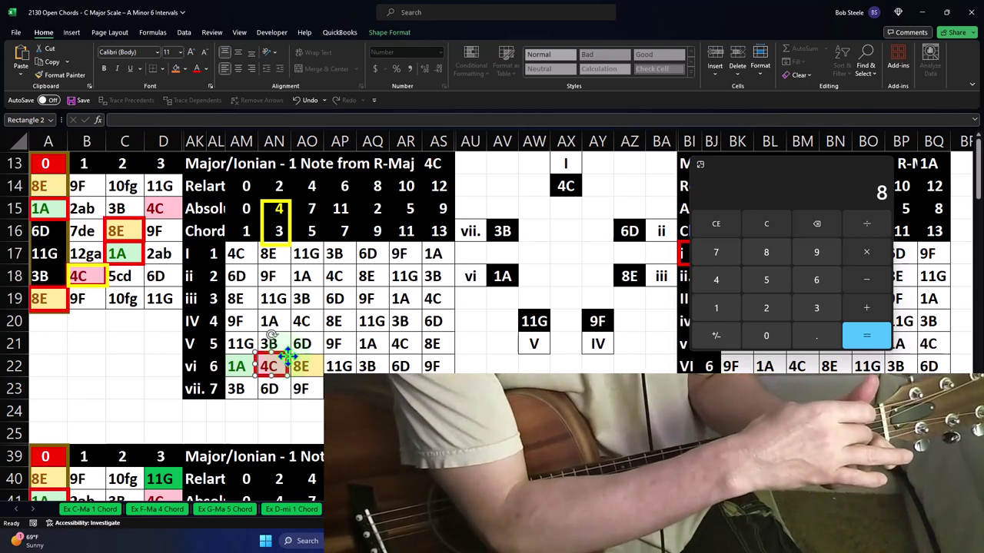
click(280, 212)
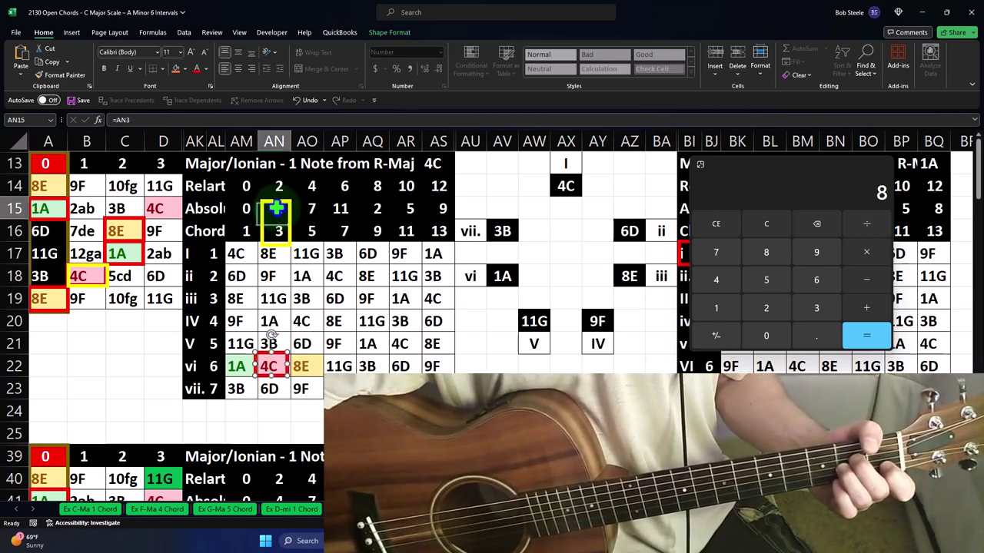
click(290, 228)
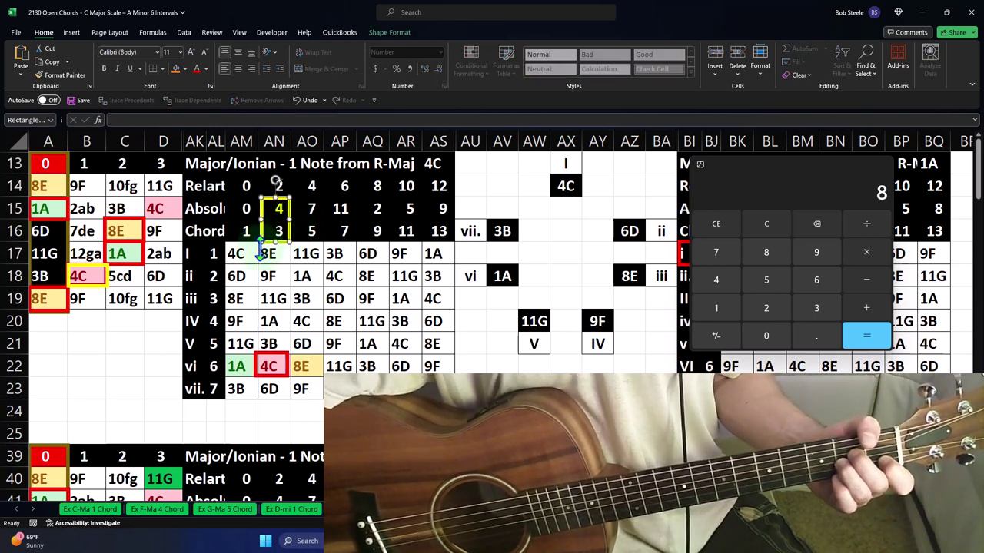
mouse_move(238, 253)
mouse_down()
mouse_move(405, 275)
mouse_move(427, 265)
mouse_up()
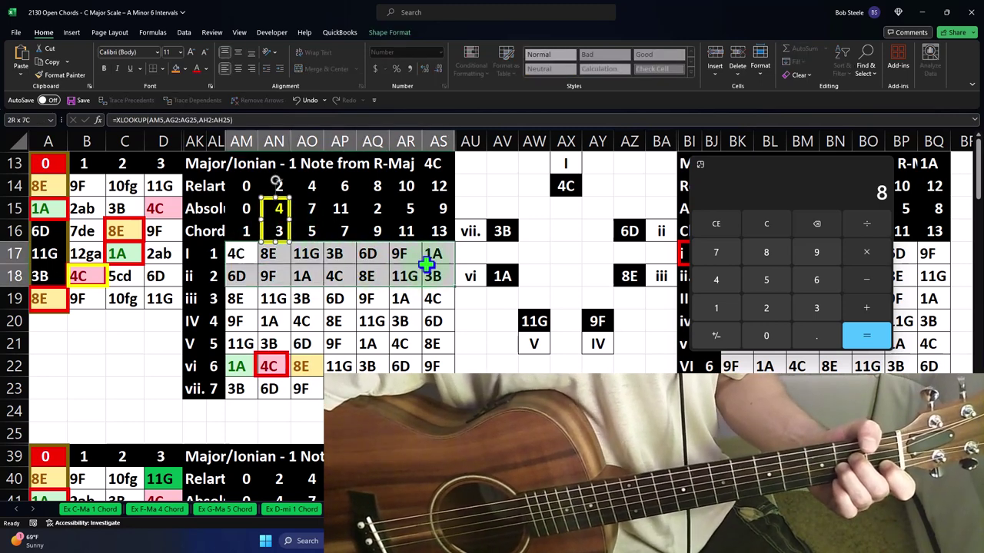
click(279, 210)
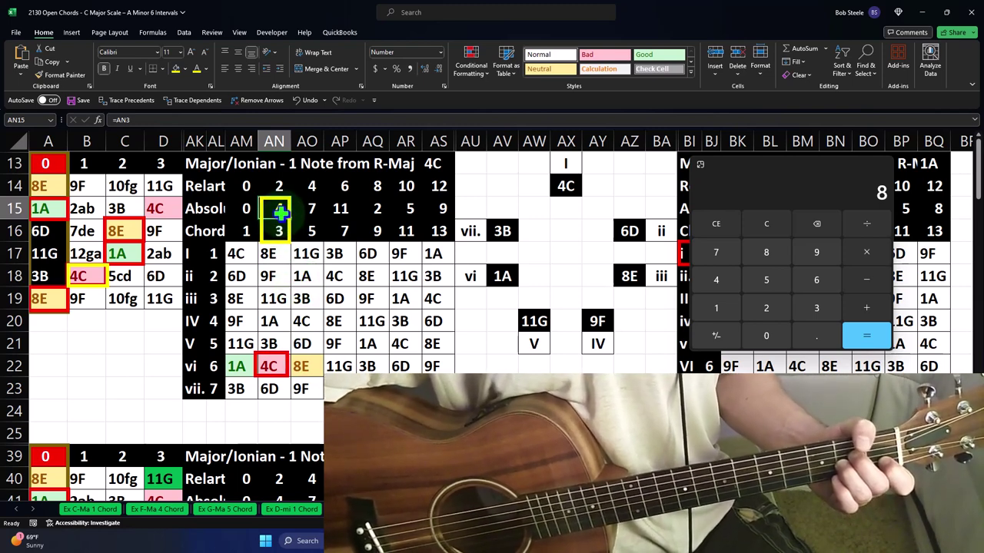
Compute 1+3=4 in Calculator, then box fretboard 8E at C16, the vi-row 8E and the 7/5 column
click(766, 231)
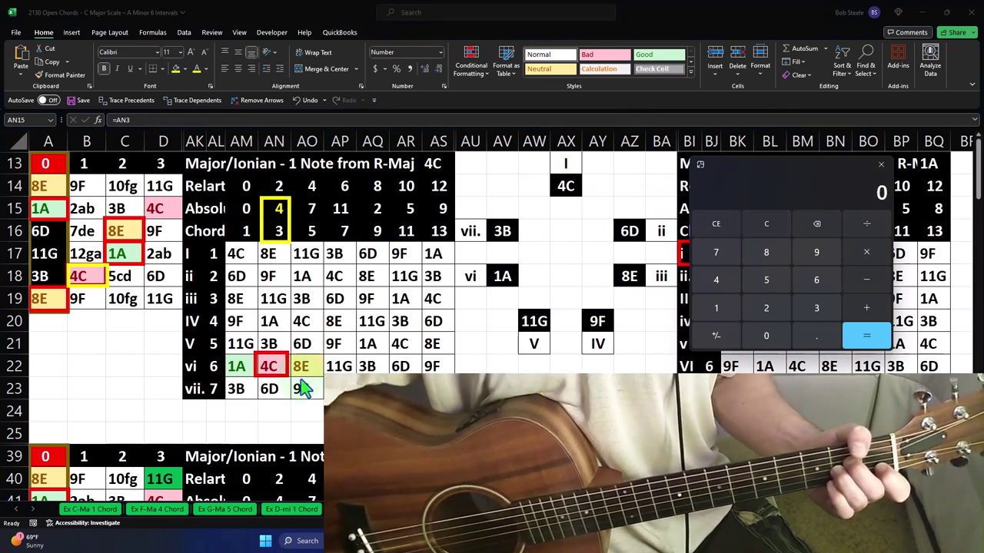
text(1)
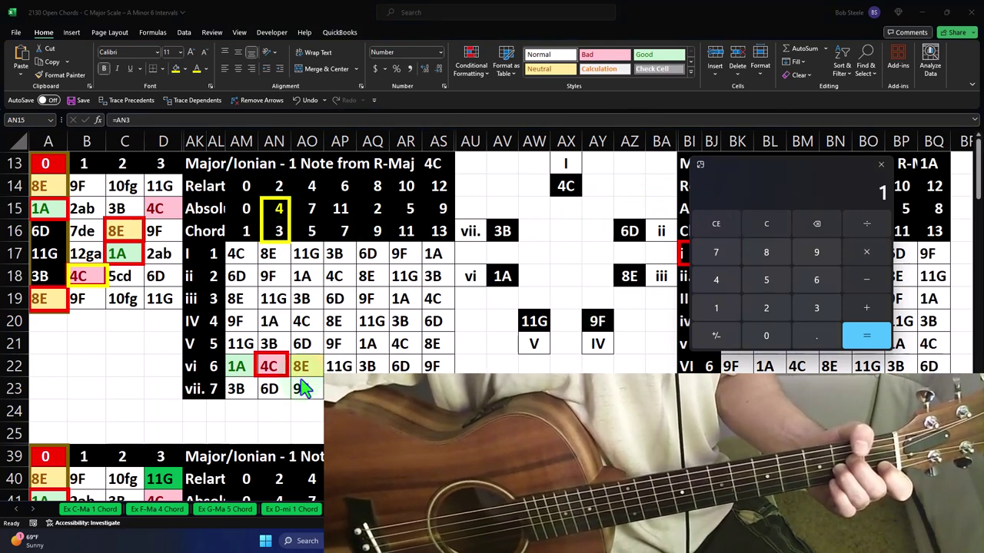
text(+3=)
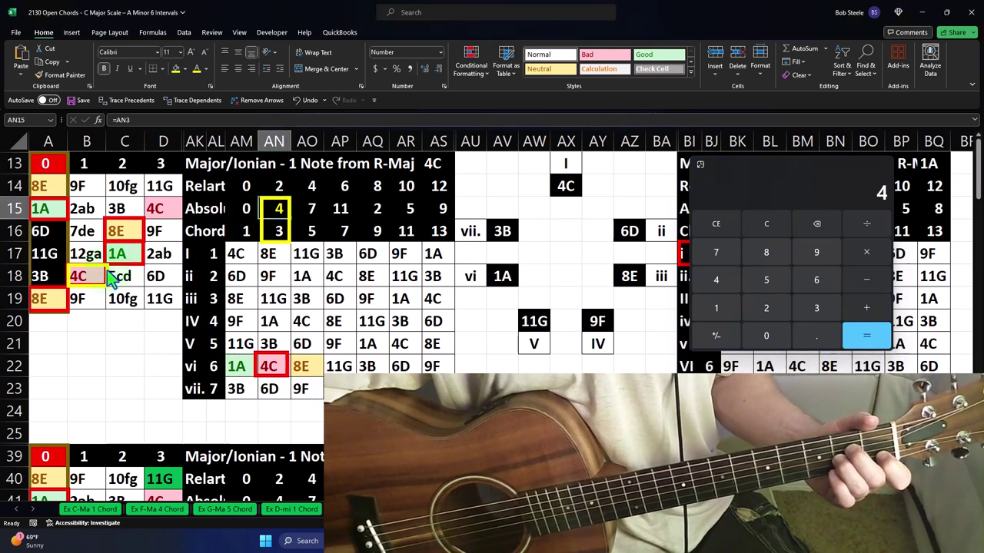
drag(110, 280, 142, 223)
click(142, 223)
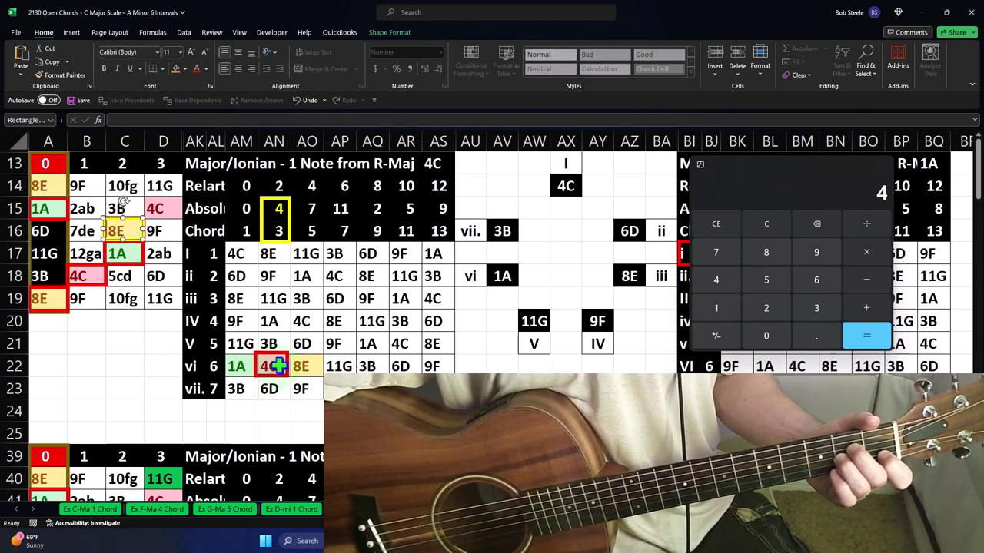
drag(284, 364, 317, 364)
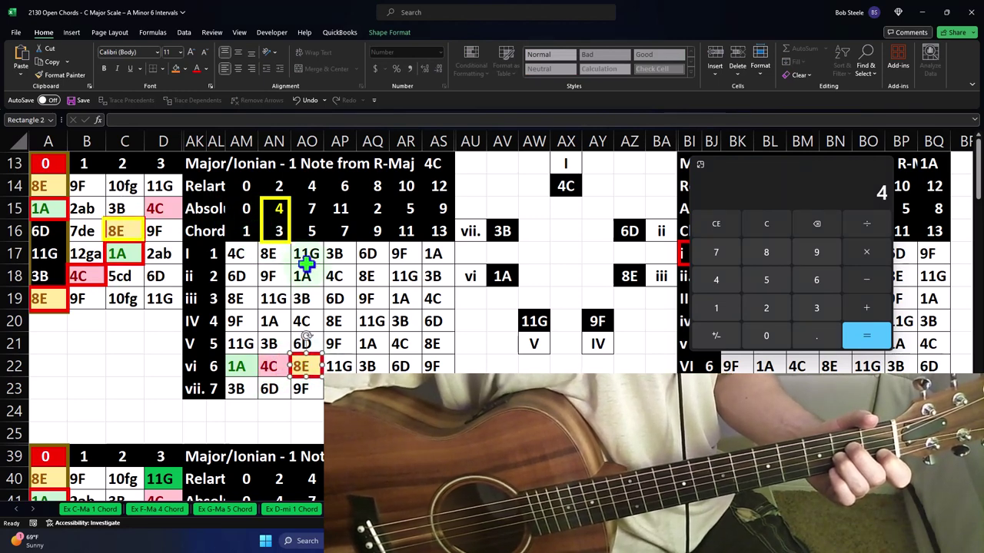
drag(263, 225, 295, 227)
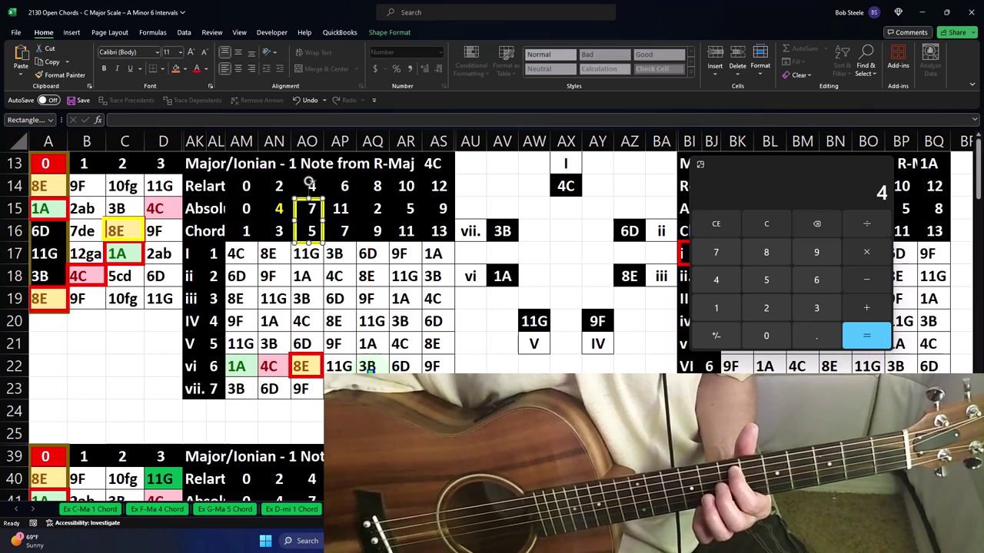
Shift the fretboard box via 4C in B18 to 8E in A19, returning the interval box to 7/5
drag(145, 223, 98, 269)
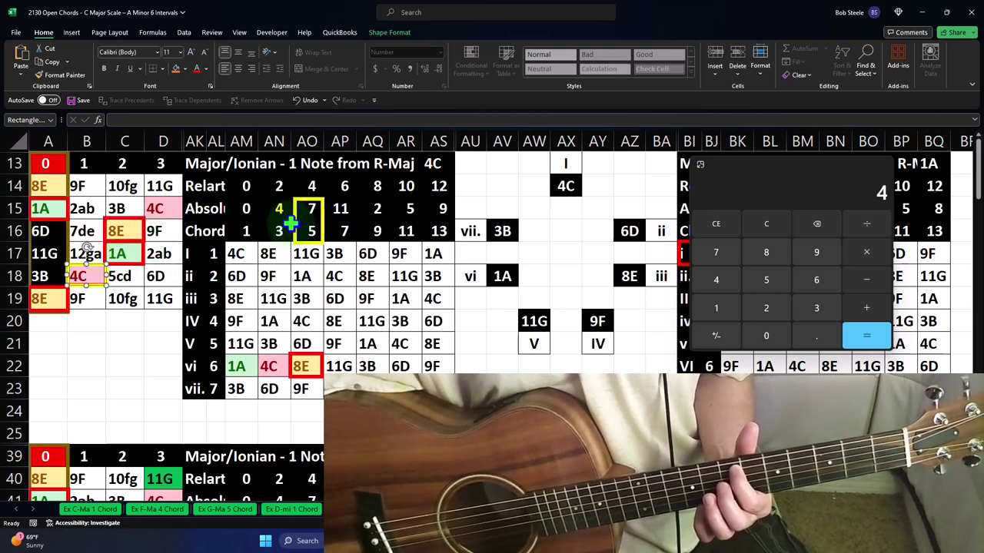
drag(297, 220, 258, 219)
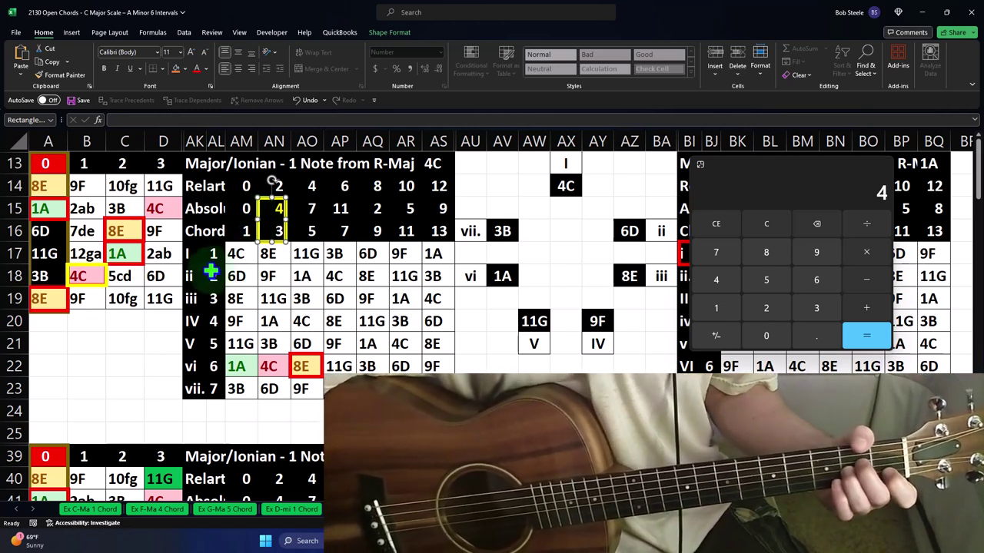
click(105, 265)
drag(104, 266, 69, 288)
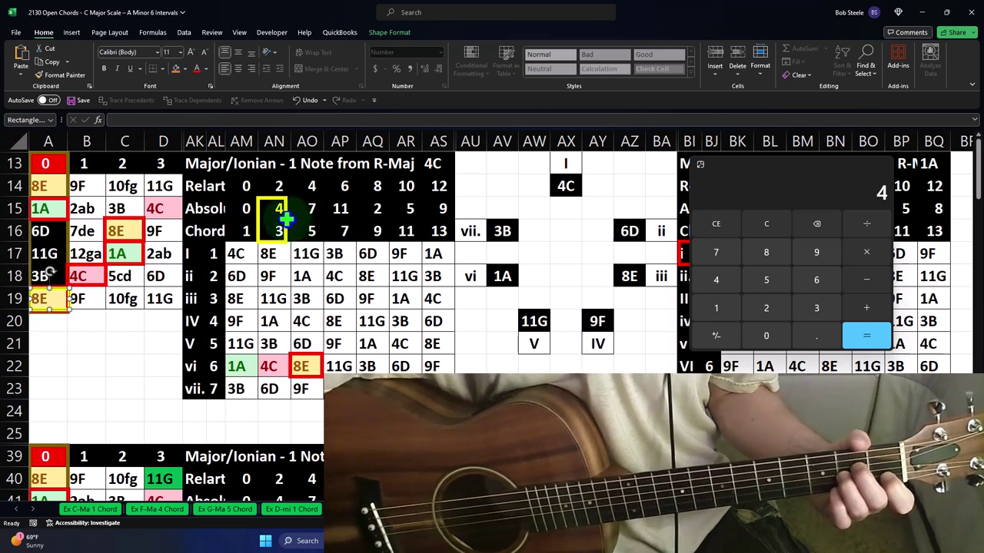
drag(284, 219, 322, 220)
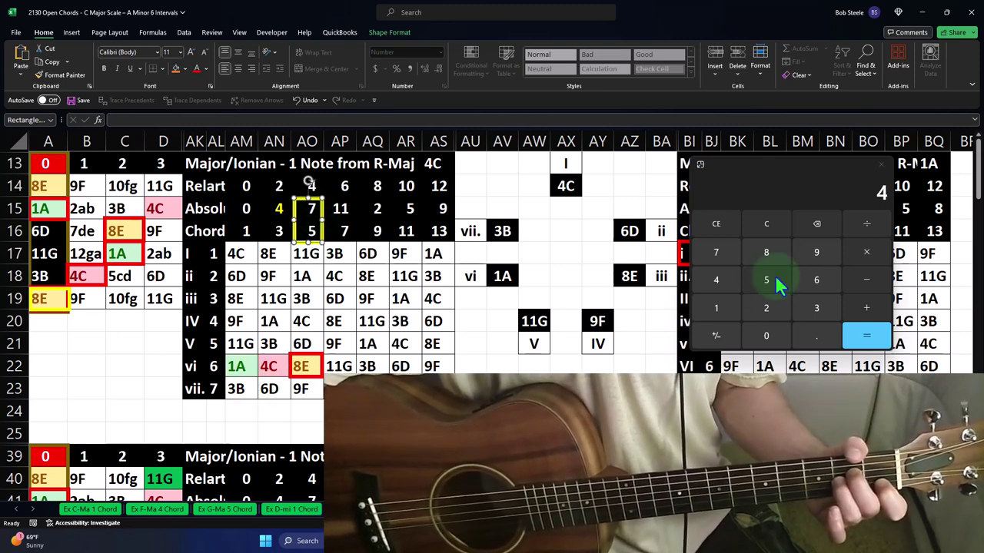
click(772, 222)
text(1)
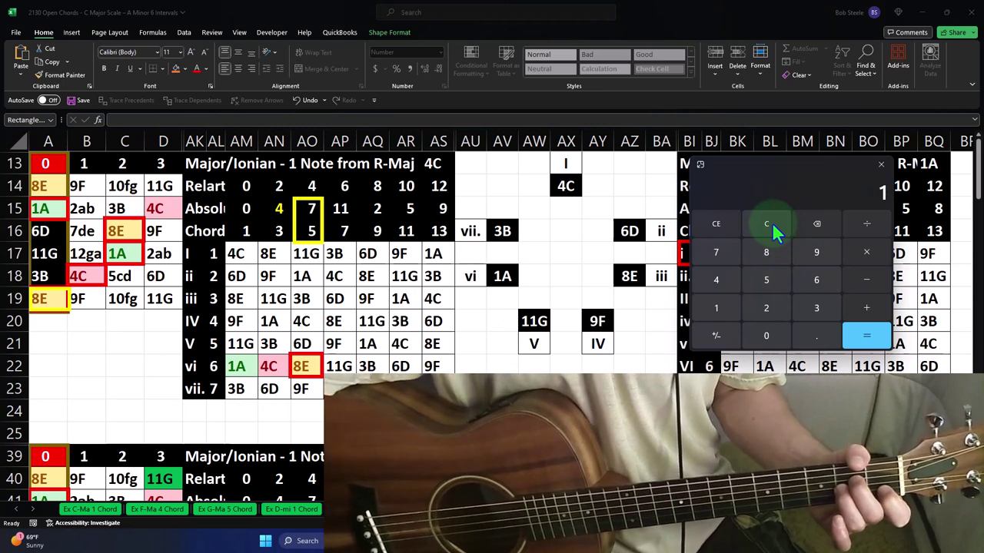
click(773, 222)
text(7)
click(772, 222)
text(8)
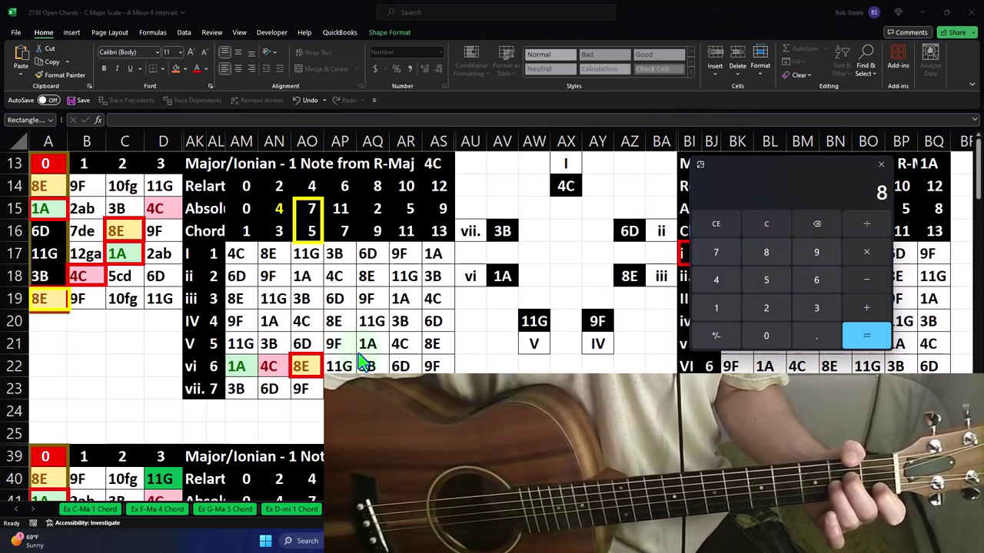
click(68, 301)
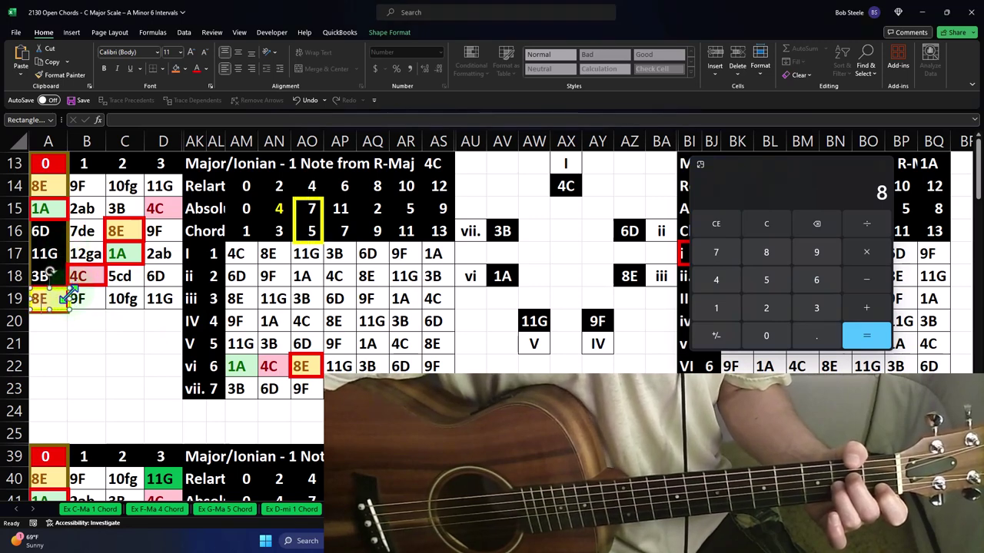
drag(69, 298, 68, 204)
drag(327, 366, 261, 365)
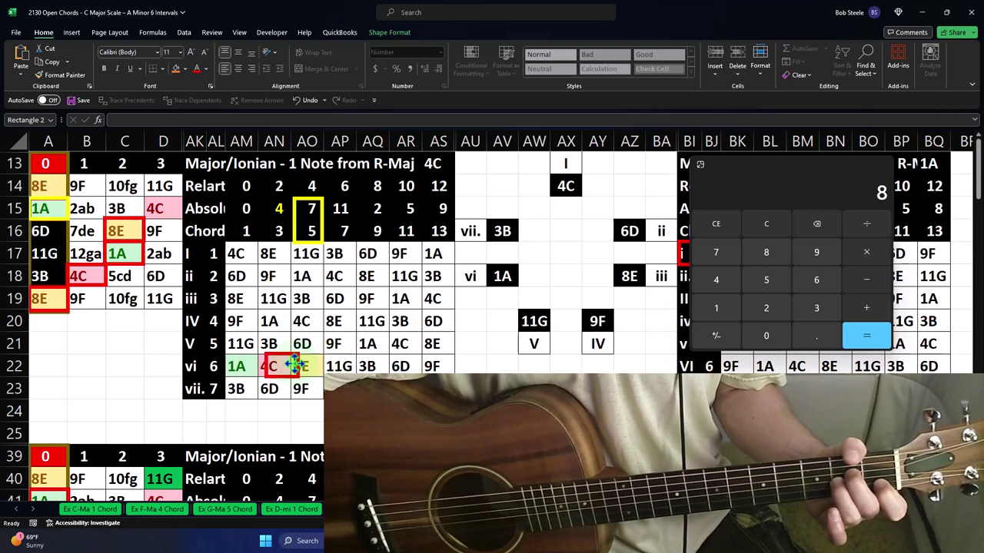
drag(309, 234, 244, 232)
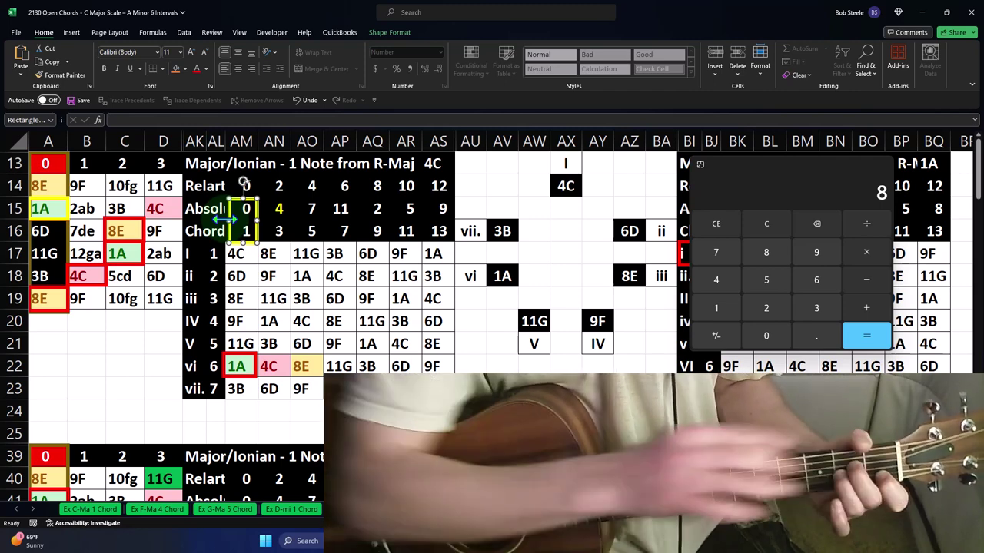
drag(84, 221, 142, 243)
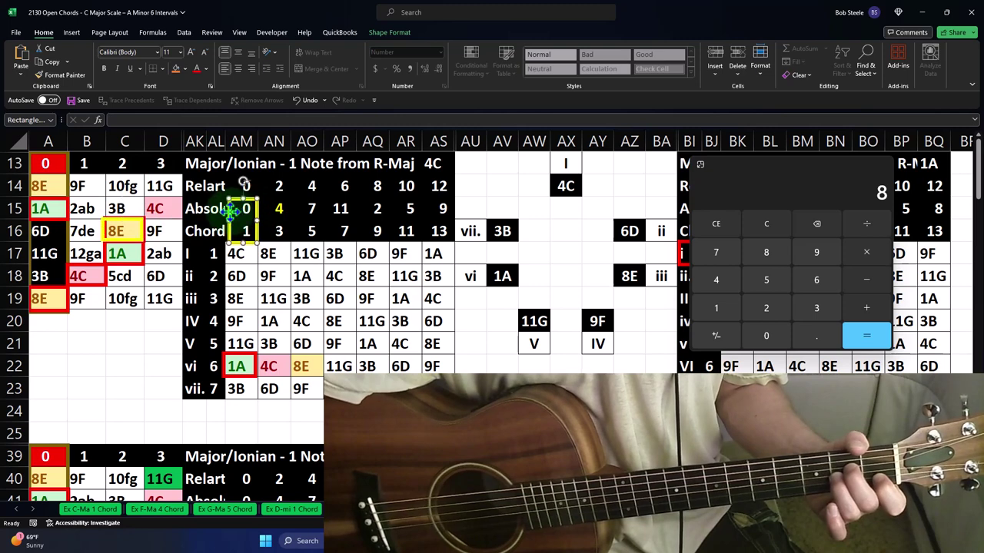
drag(235, 217, 311, 218)
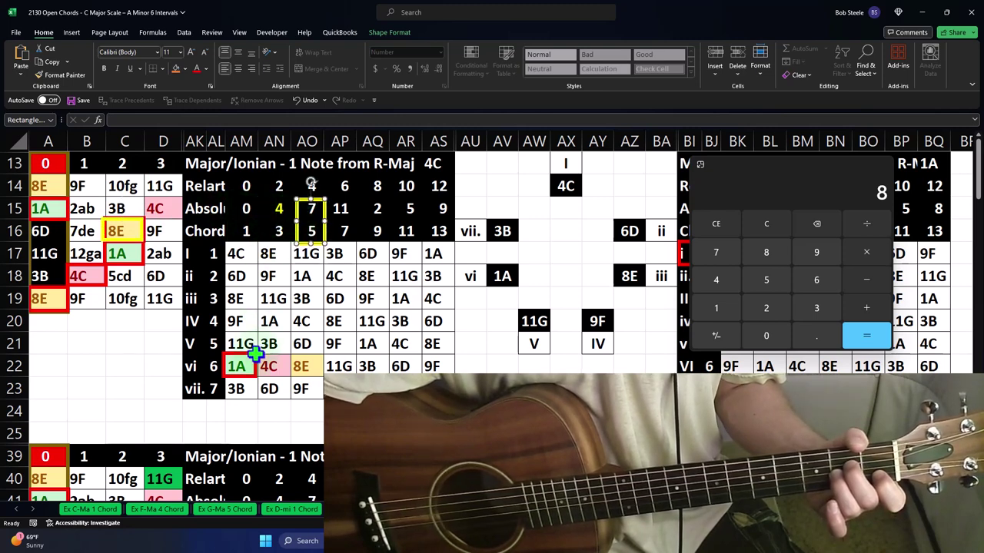
drag(257, 359, 322, 360)
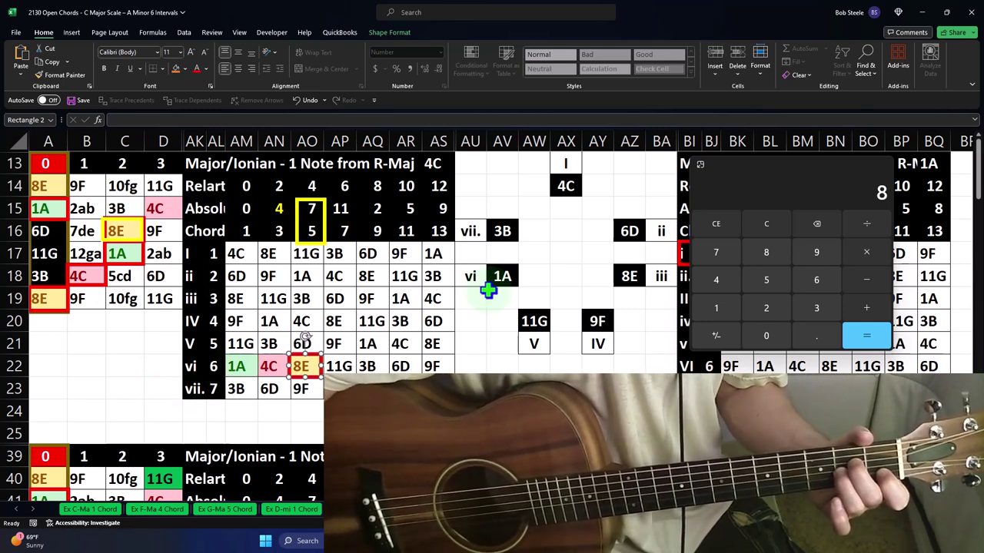
click(761, 224)
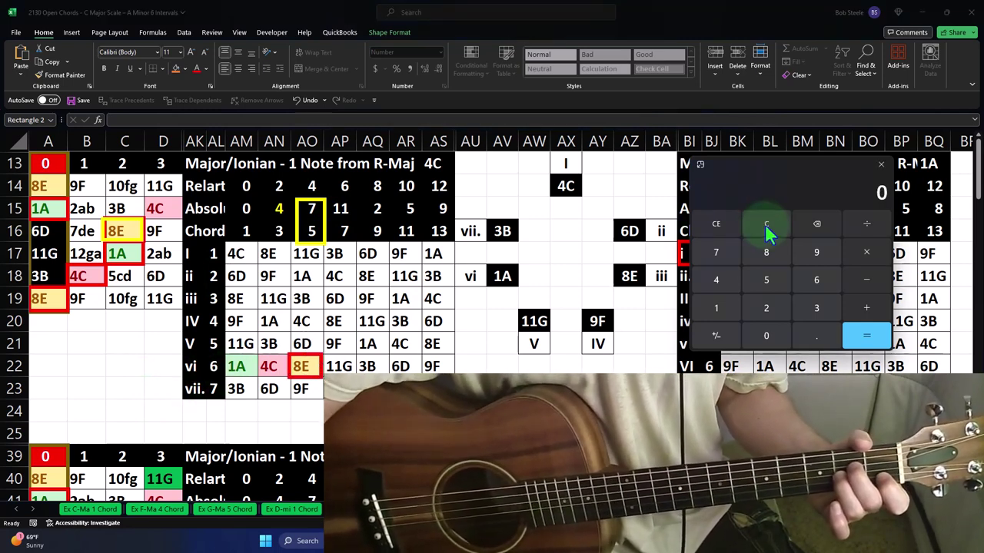
text(7)
click(764, 224)
text(1)
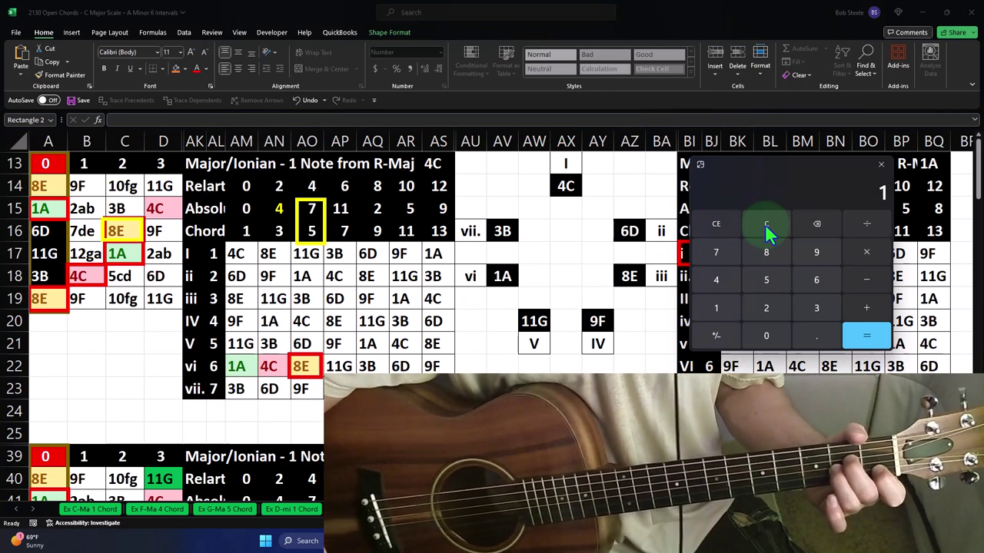
click(764, 223)
text(8)
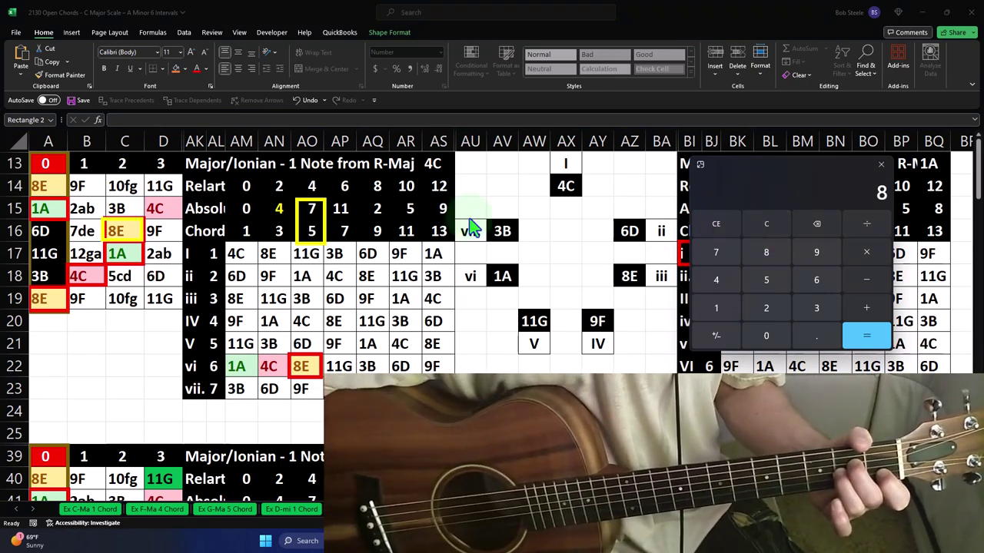
key(alt+Tab)
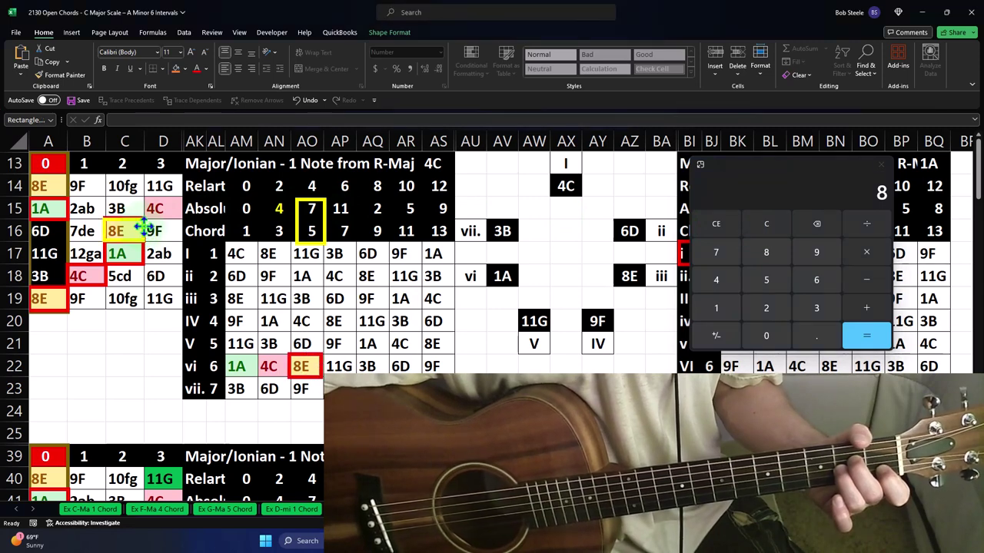
drag(143, 225, 146, 247)
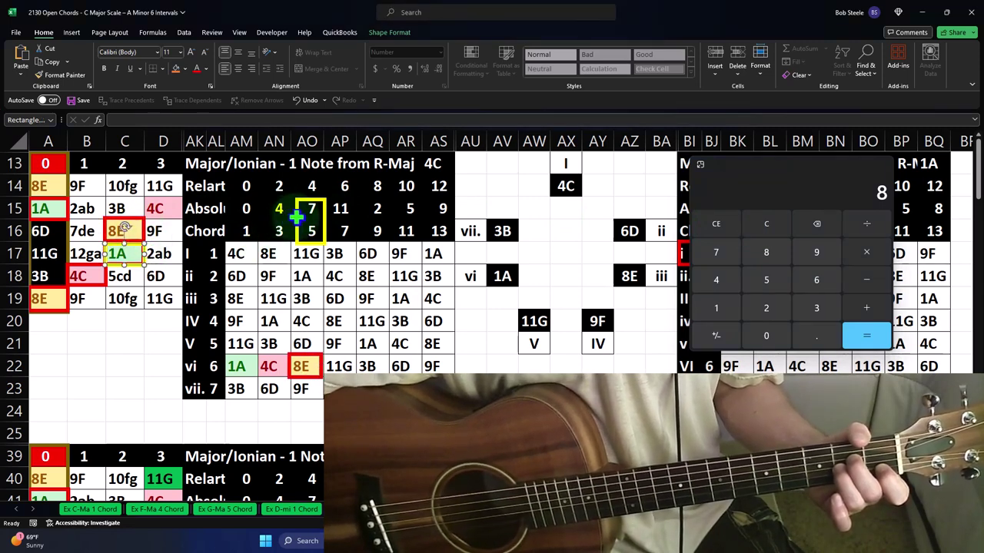
drag(296, 218, 231, 218)
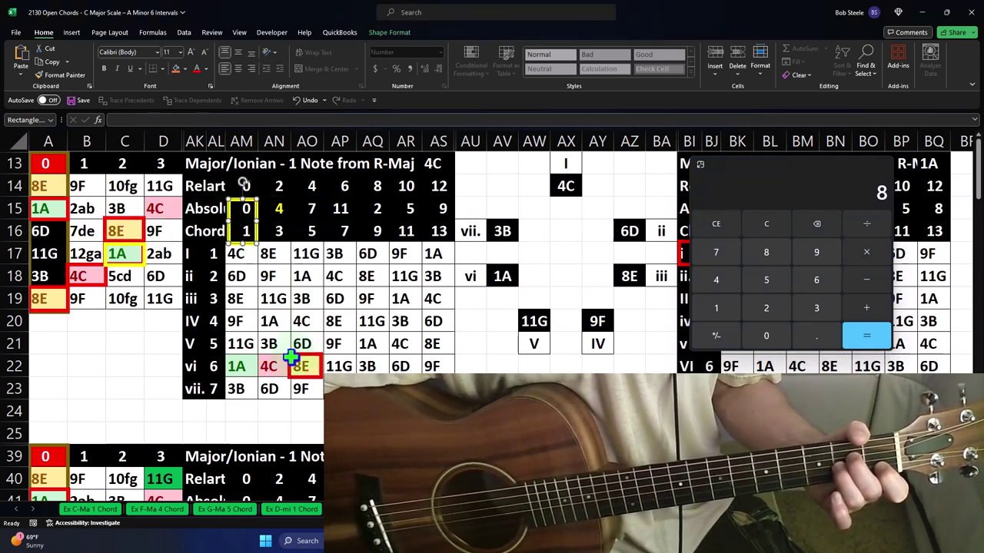
drag(291, 358, 235, 355)
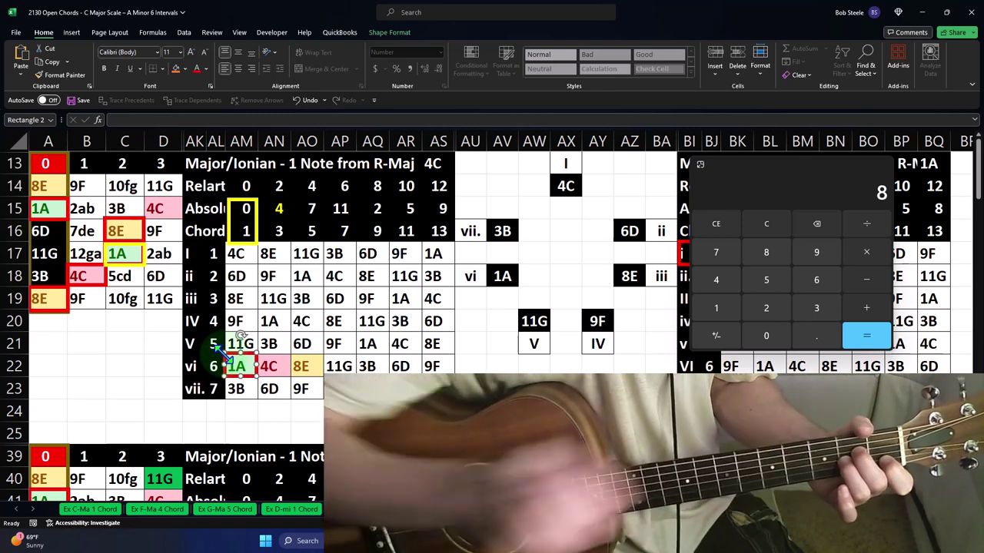
drag(143, 254, 106, 276)
drag(229, 219, 265, 219)
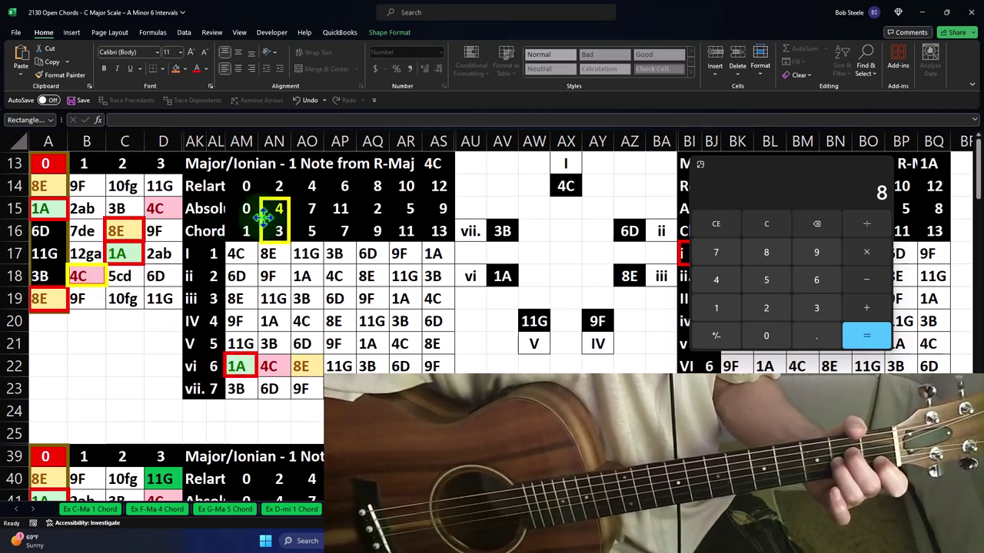
drag(253, 358, 273, 359)
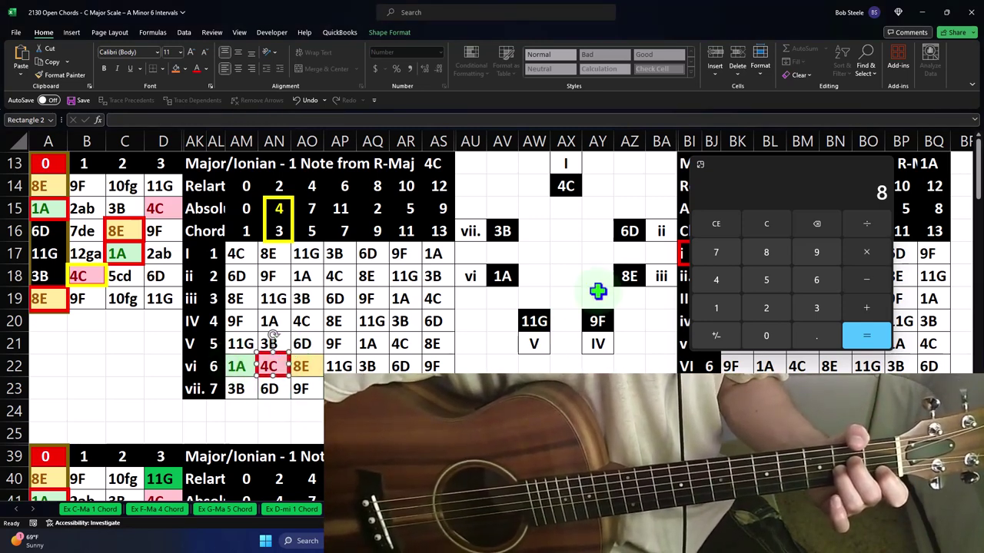
click(766, 223)
text(1)
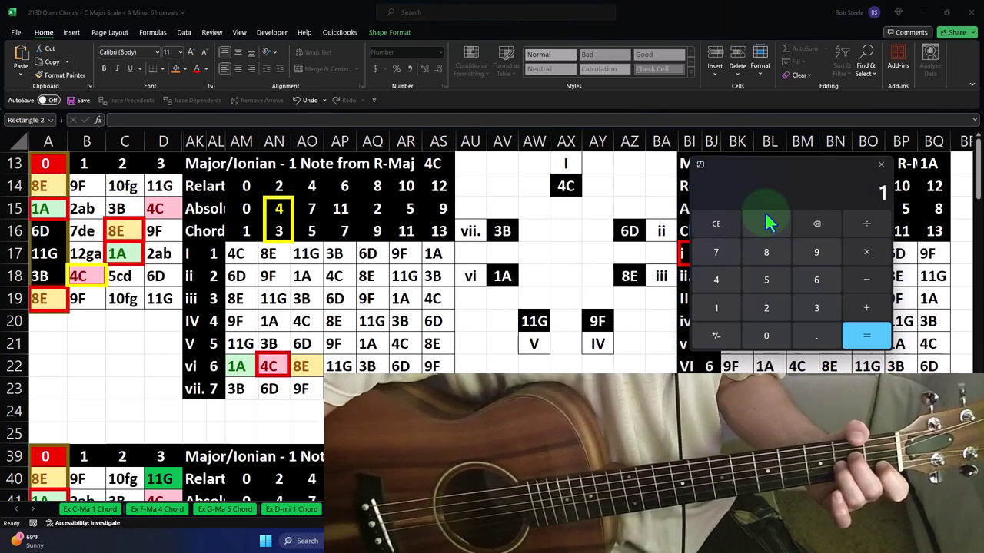
text(+3)
key(Return)
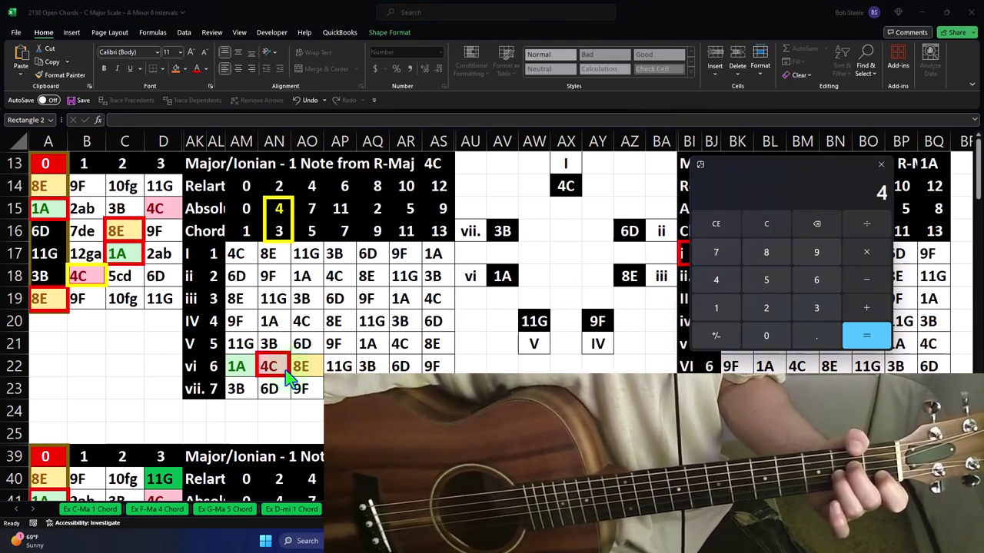
click(91, 279)
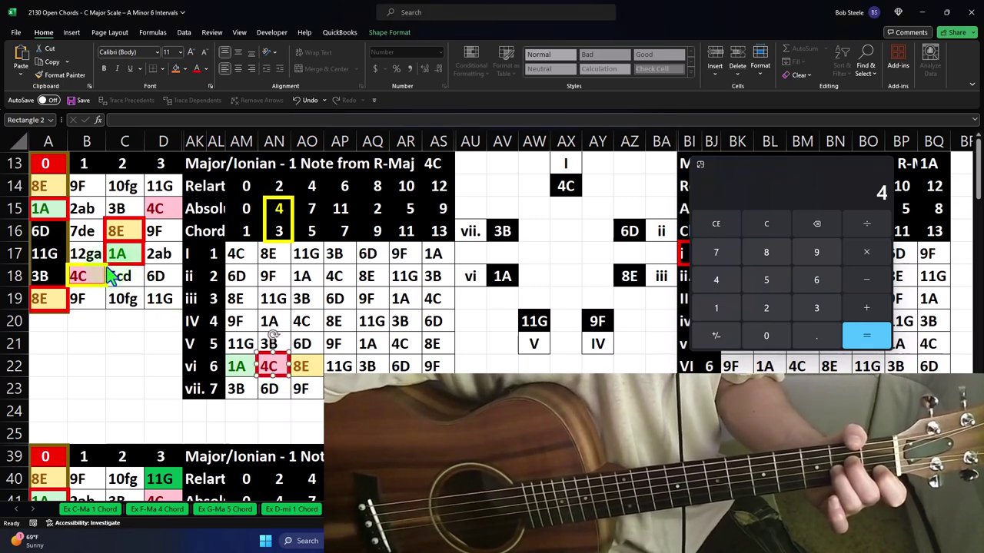
drag(106, 270, 81, 286)
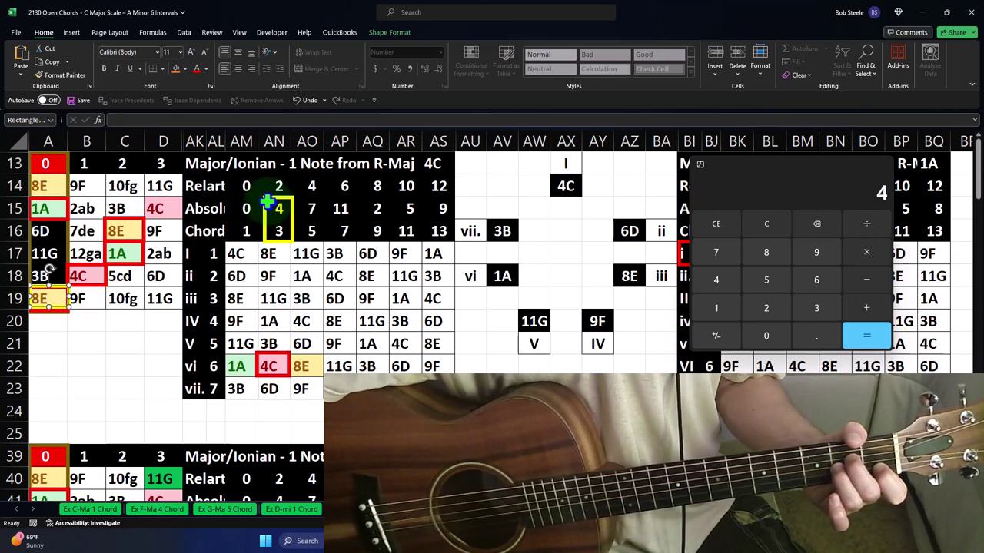
drag(268, 219, 300, 219)
drag(273, 364, 321, 366)
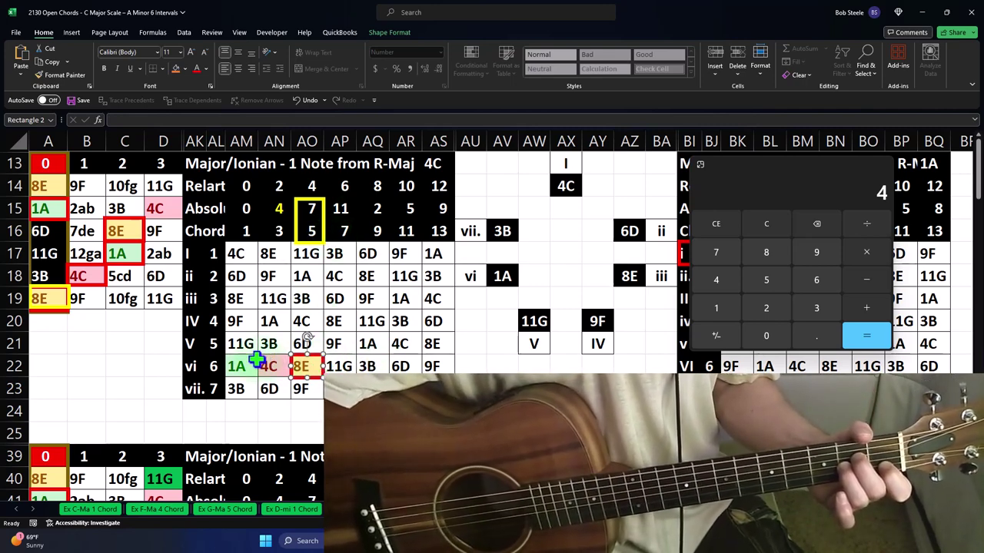
click(780, 217)
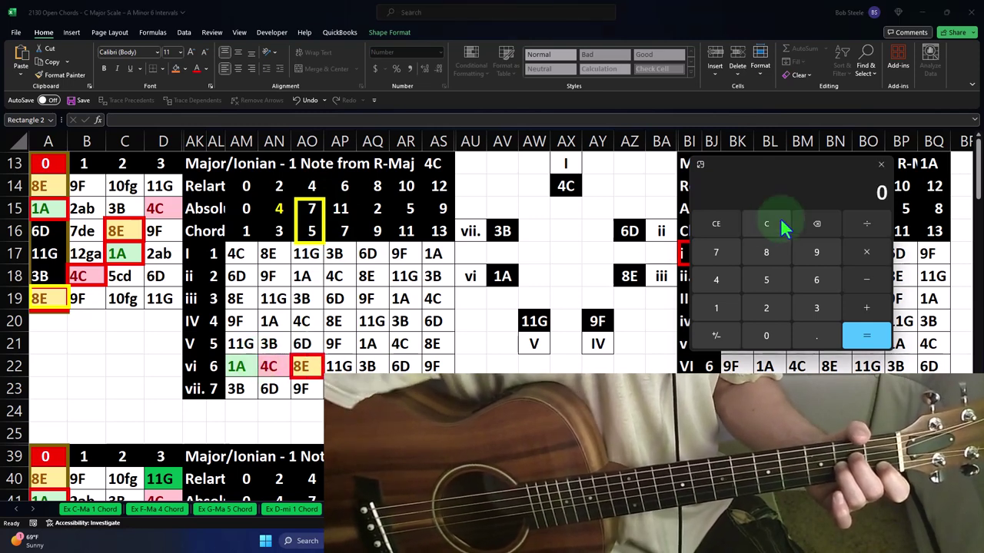
text(1)
text(8)
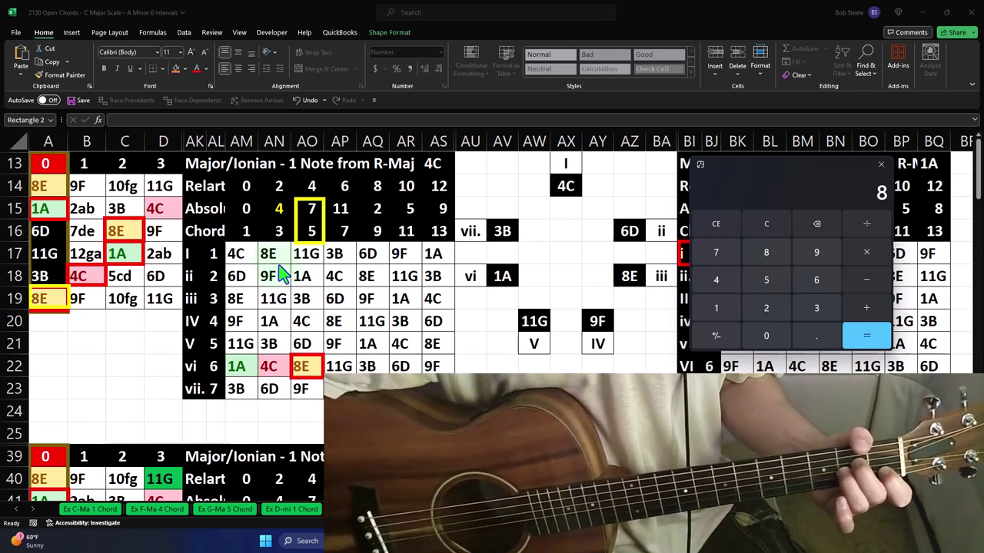
drag(246, 231, 303, 229)
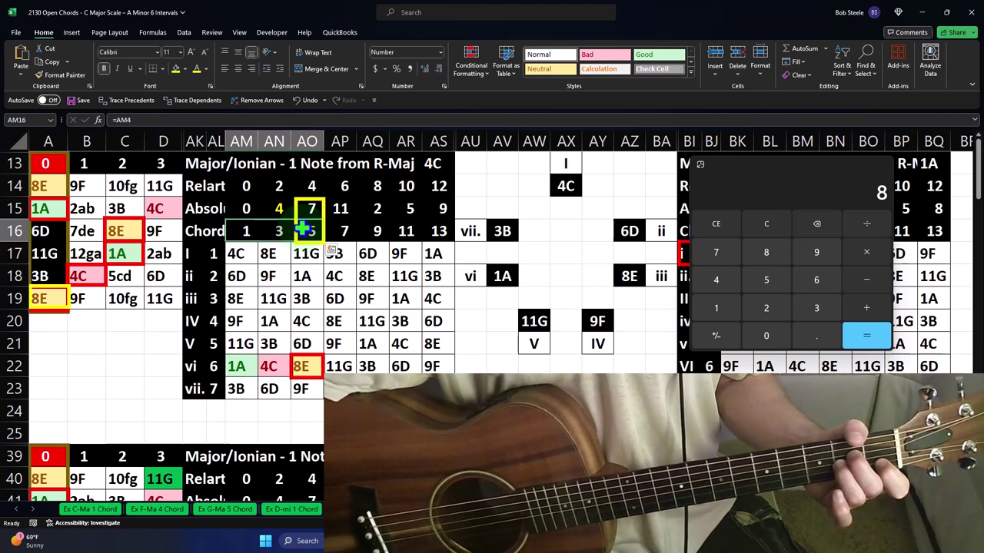
drag(240, 366, 299, 368)
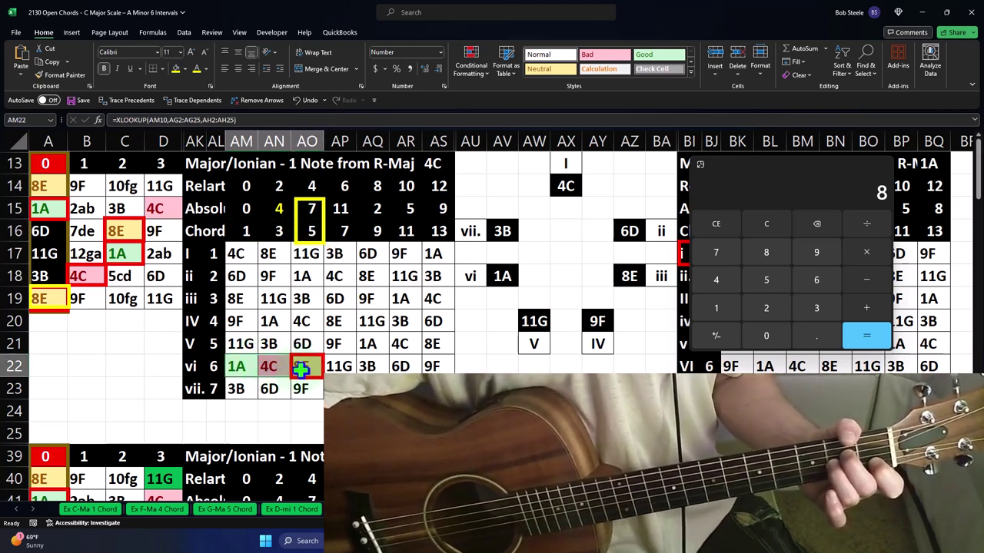
Close Calculator and scroll down to the next practice block
click(153, 338)
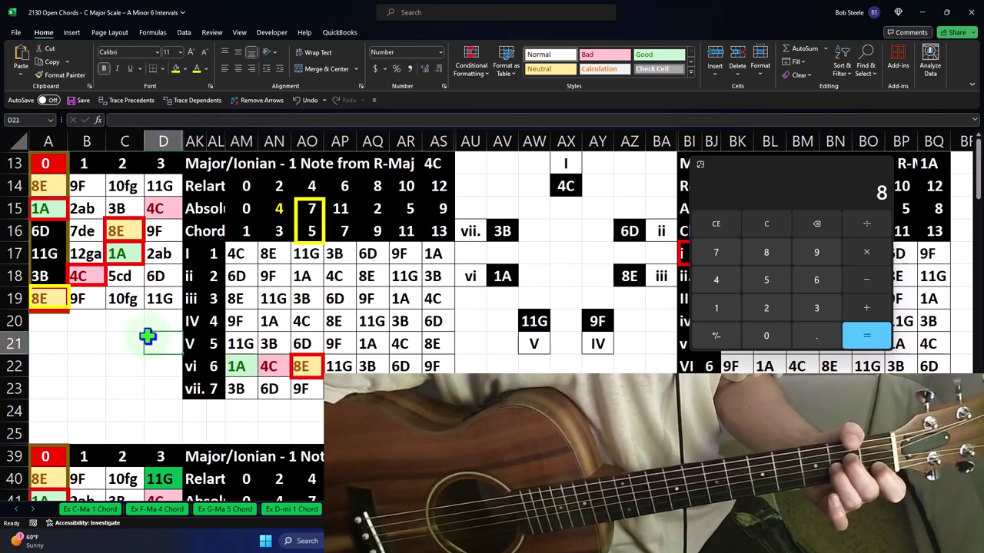
scroll(147, 334, down, 1)
click(876, 164)
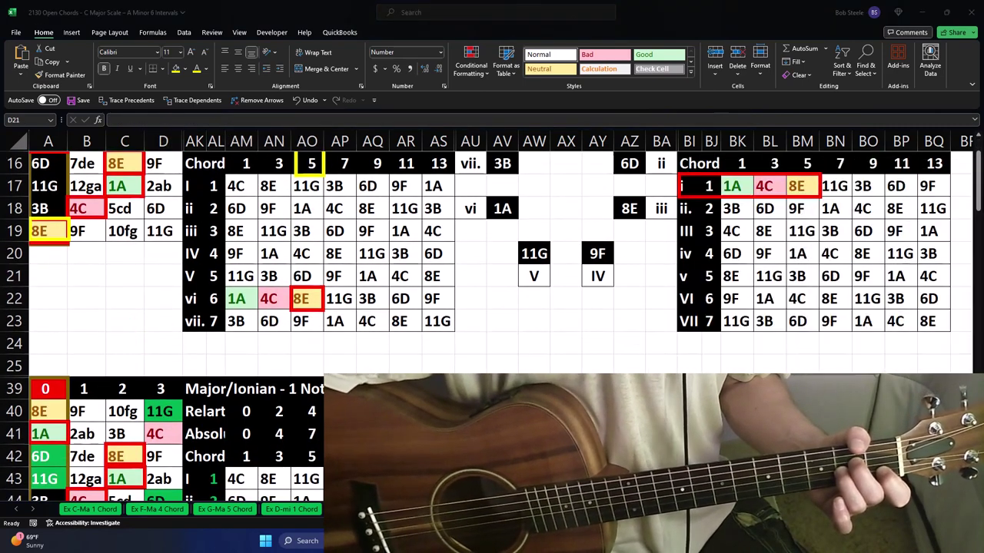
scroll(366, 277, down, 1)
scroll(366, 276, down, 1)
scroll(365, 277, down, 1)
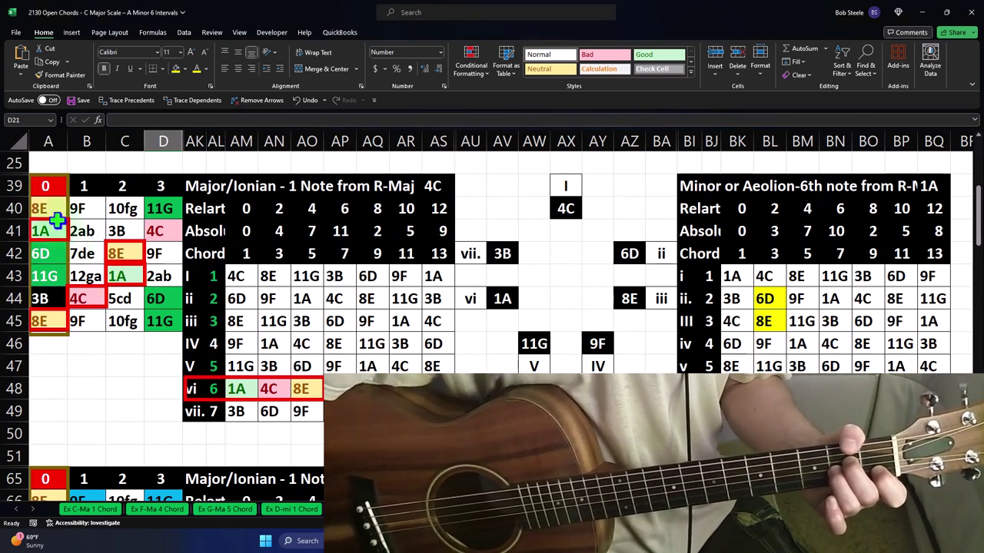
scroll(486, 307, down, 1)
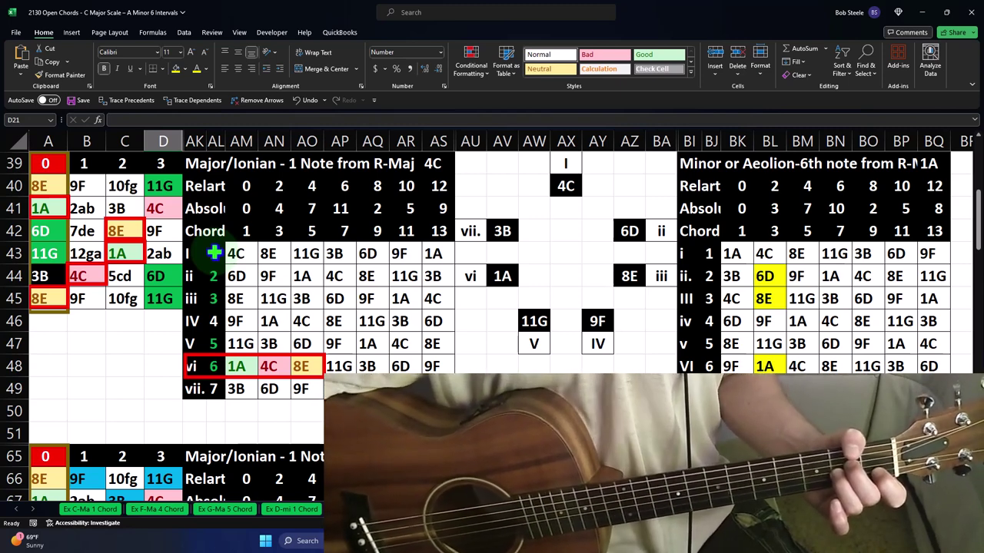
Inspect the formulas in AM48 and AL48 behind the vi row's notes and degree number
click(243, 370)
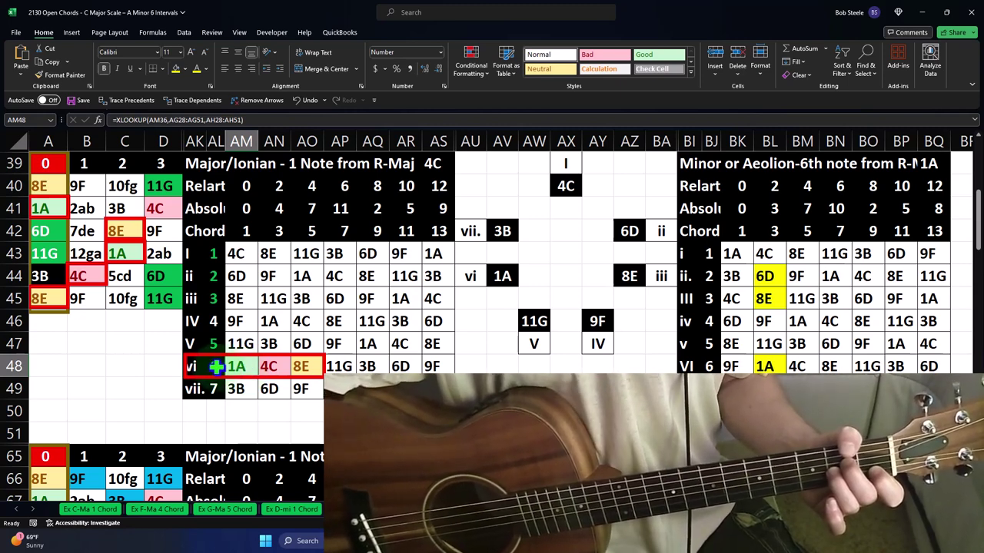
click(216, 367)
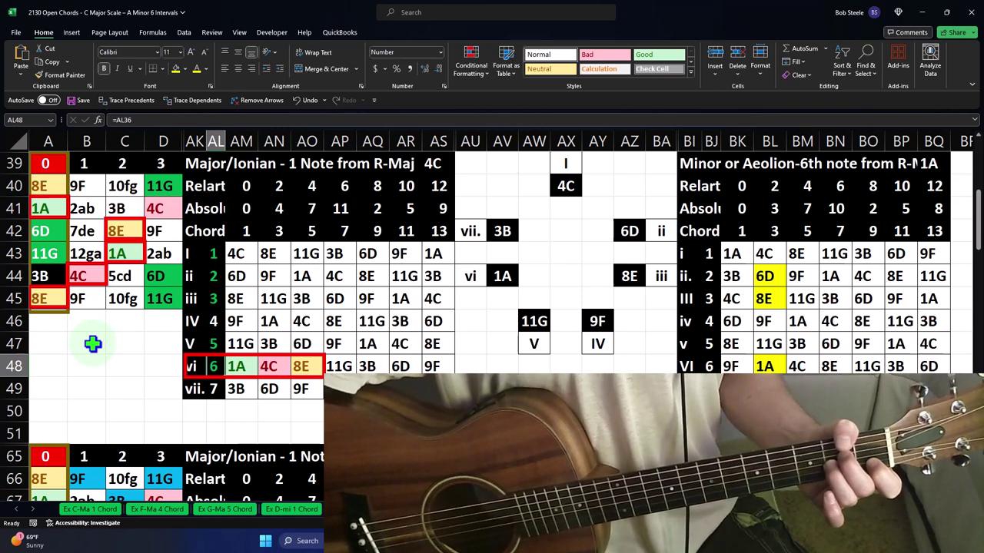
scroll(92, 343, down, 1)
scroll(92, 344, down, 1)
scroll(93, 344, down, 1)
Box the fretboard's 4C at D67, 8E at C68 and 1A in red, parking spare boxes below the grid
scroll(93, 343, down, 1)
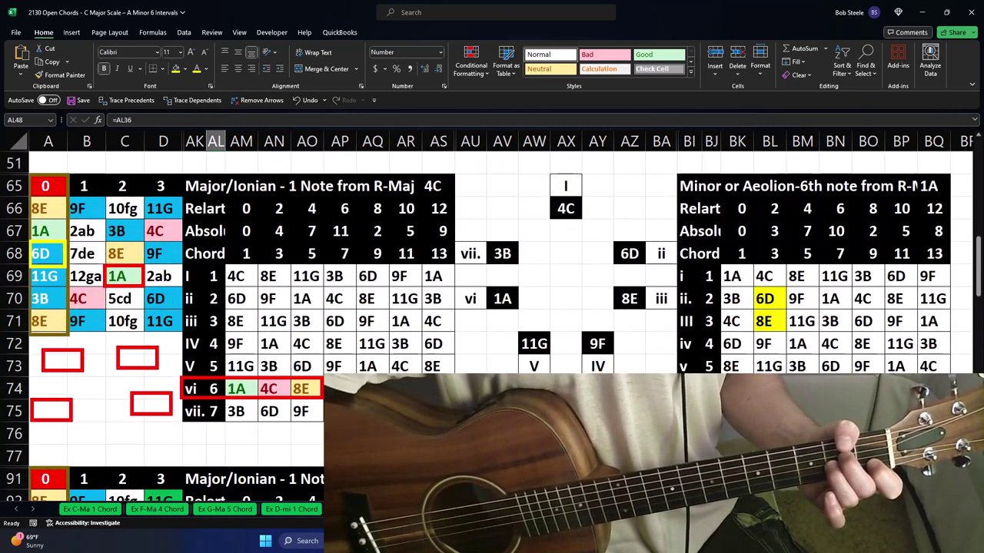
scroll(52, 231, down, 1)
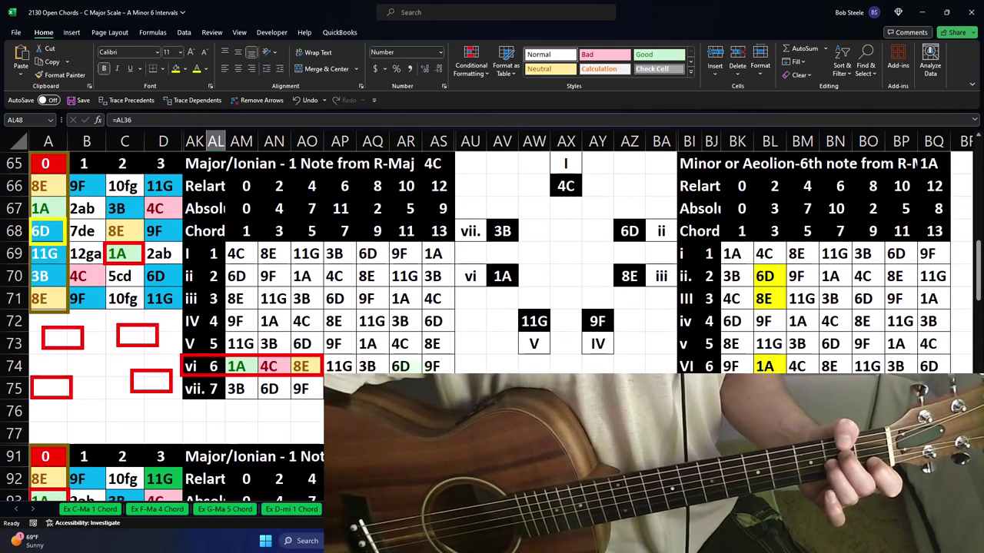
drag(56, 243, 104, 388)
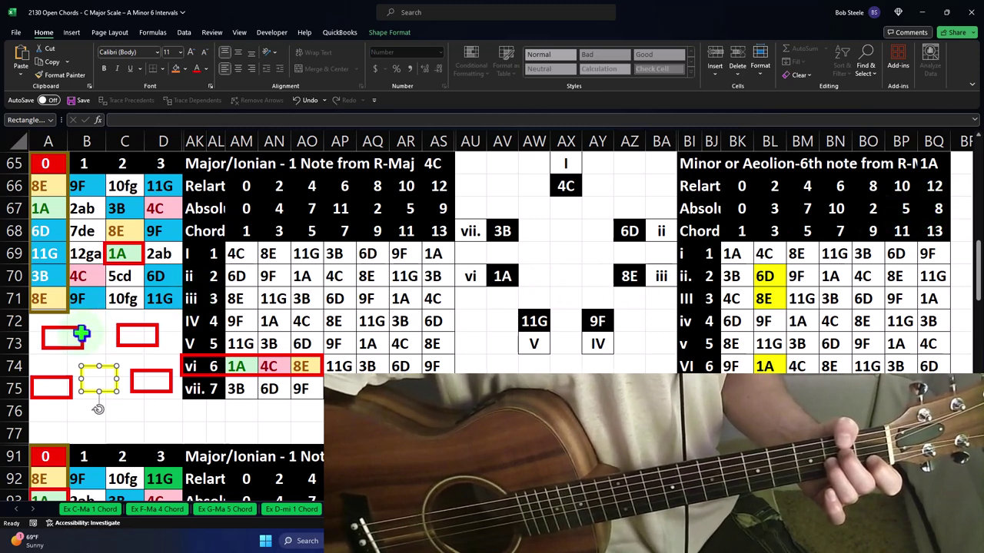
drag(82, 334, 142, 229)
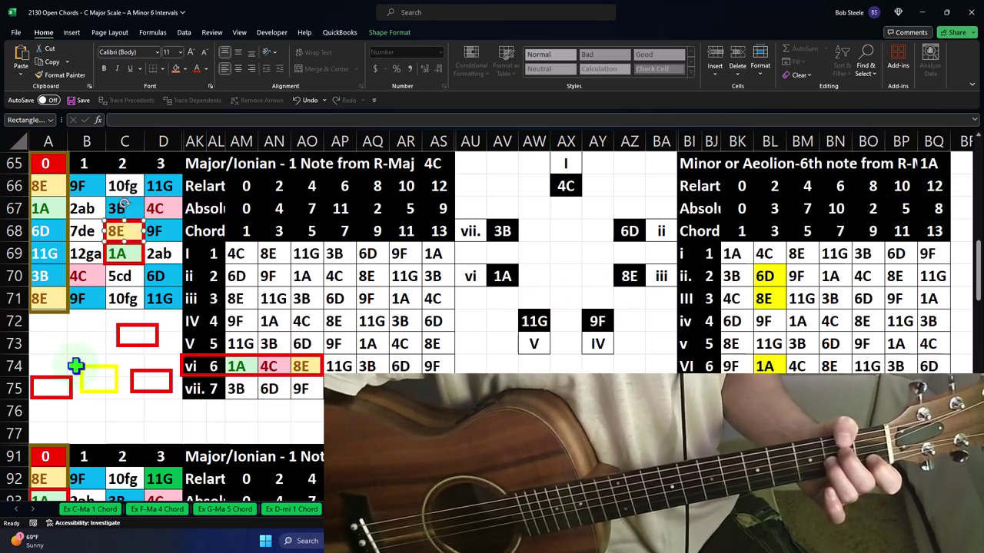
drag(69, 384, 106, 274)
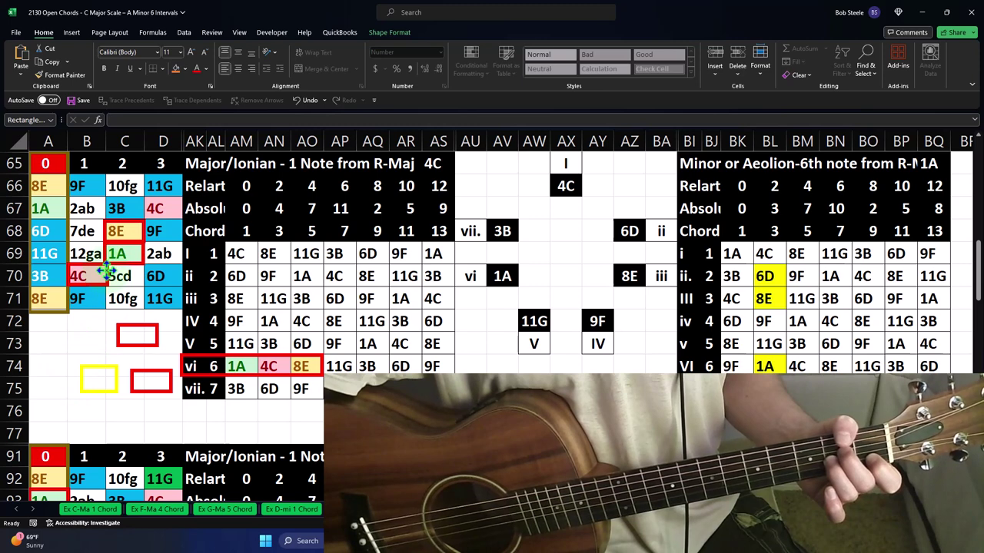
drag(119, 332, 32, 206)
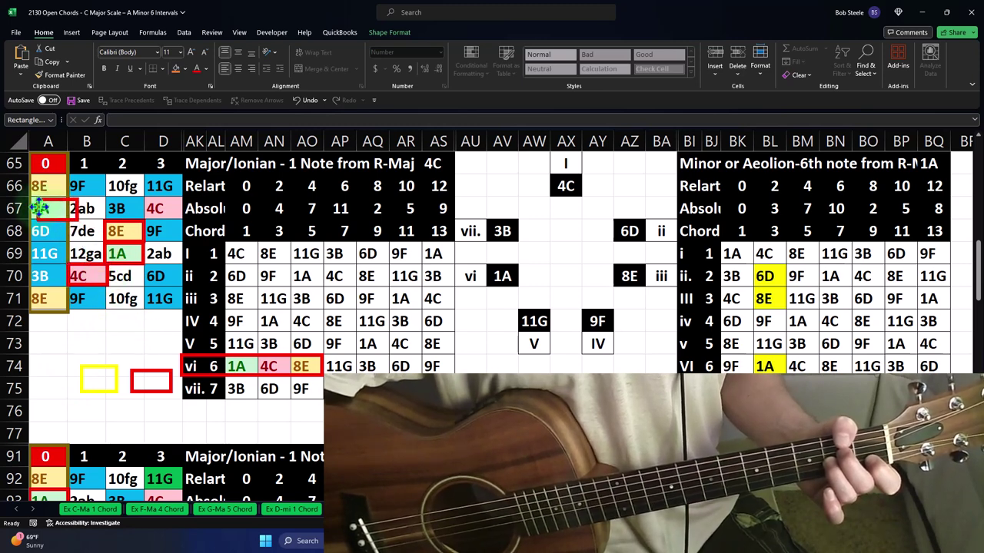
drag(130, 377, 38, 294)
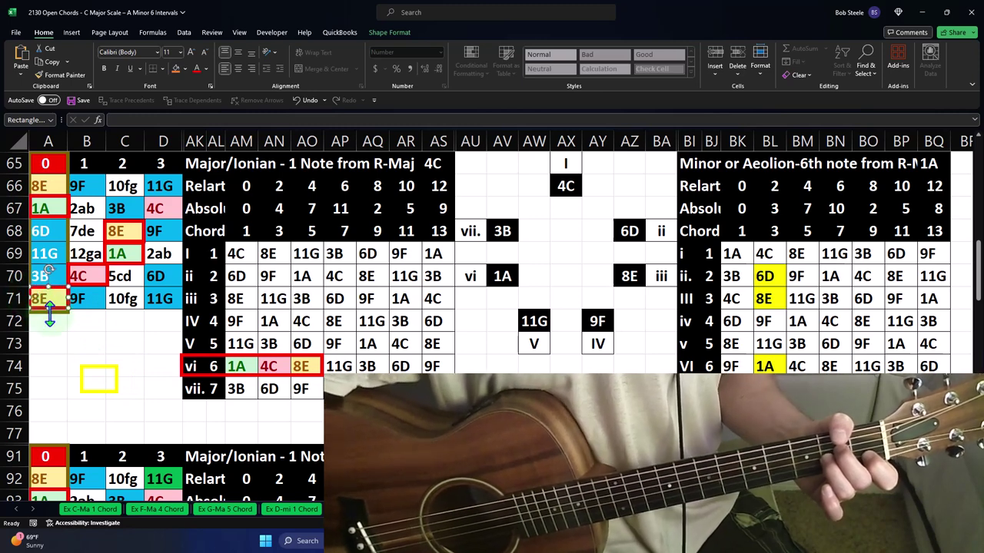
click(68, 208)
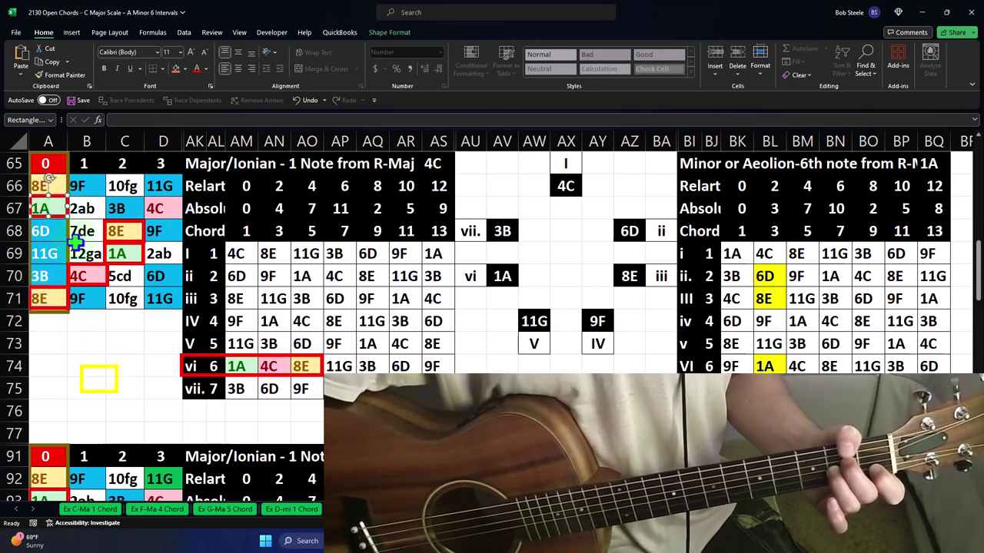
drag(59, 217, 166, 216)
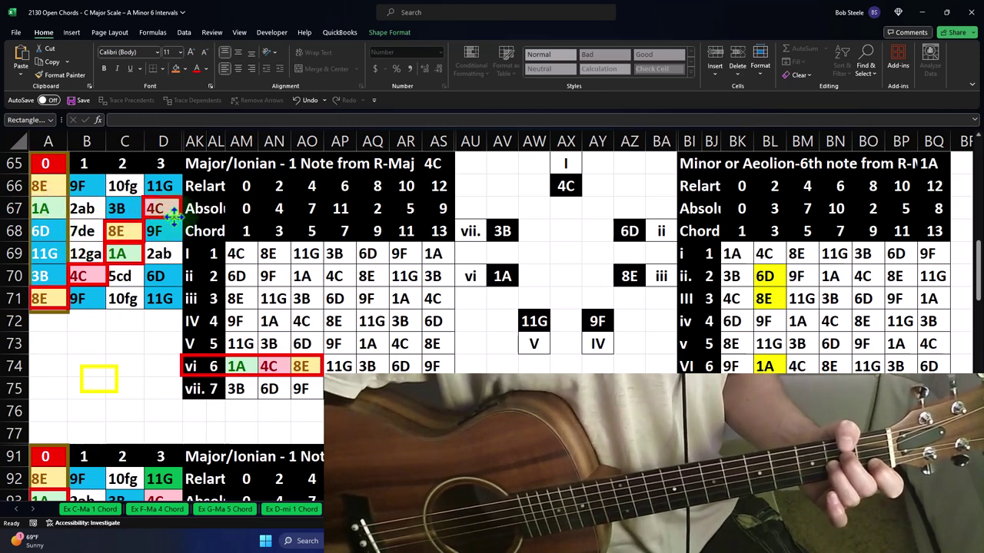
mouse_move(107, 278)
mouse_down()
mouse_move(89, 324)
mouse_move(60, 351)
mouse_up()
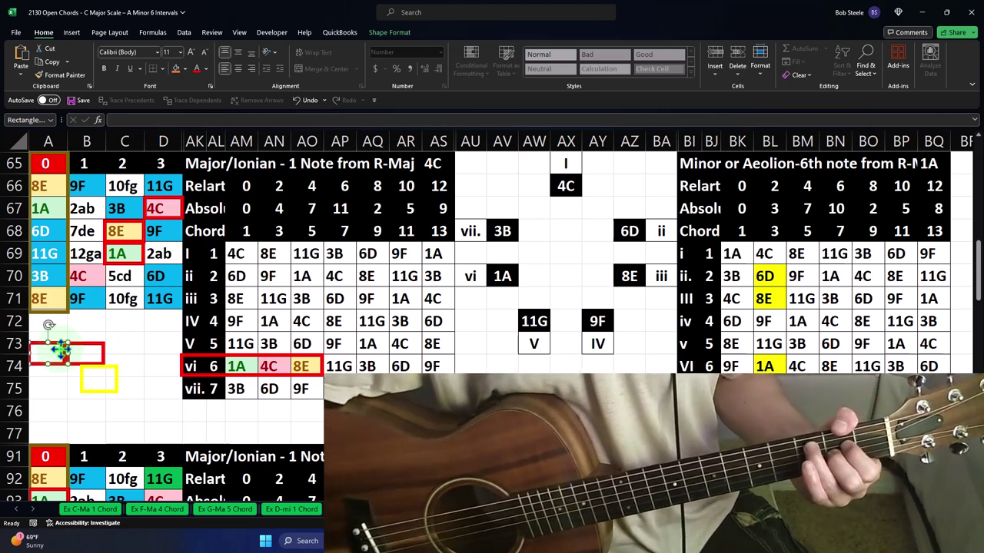
Frame the 0/1 interval cells AM67:AM68 with the yellow rectangle
drag(126, 386, 240, 288)
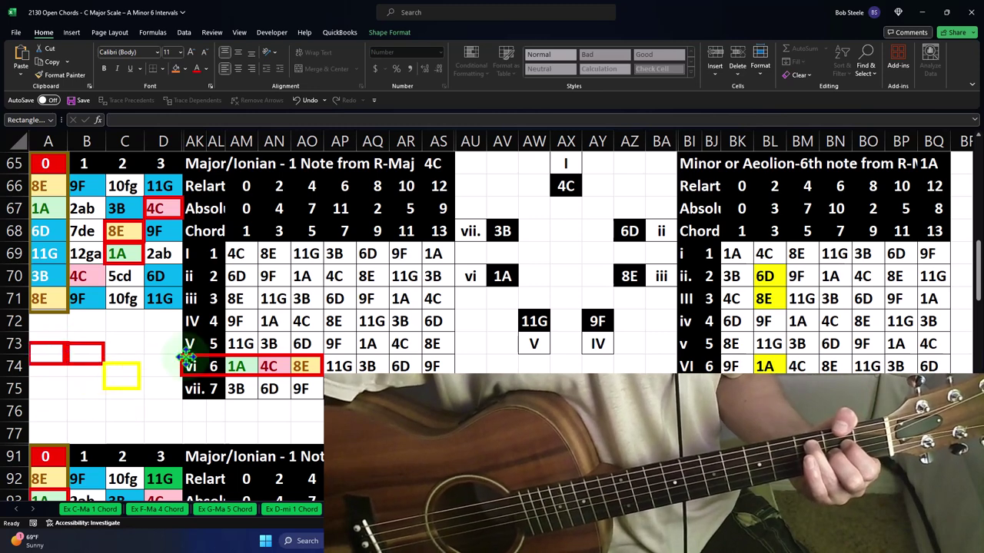
click(277, 209)
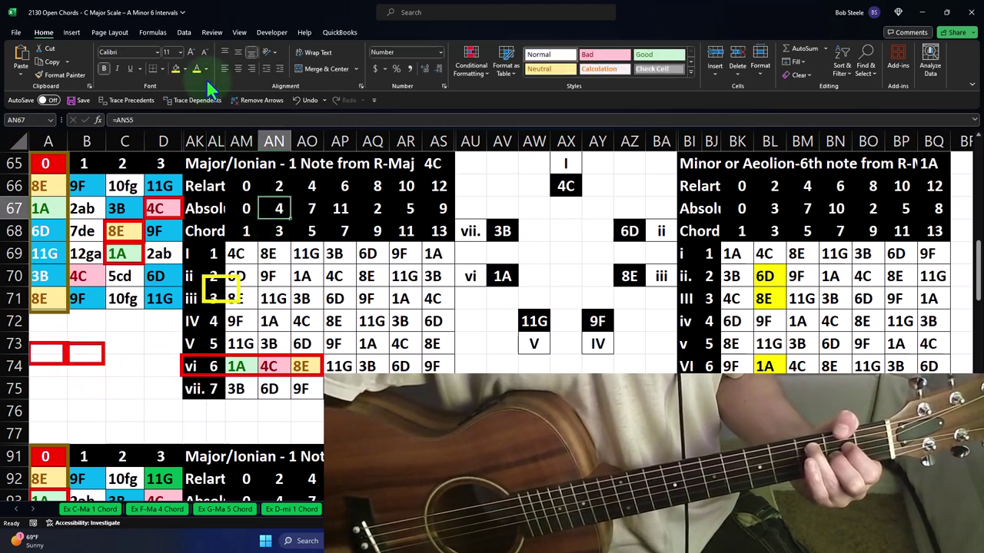
mouse_move(238, 282)
mouse_down()
mouse_move(269, 205)
mouse_move(260, 240)
mouse_up()
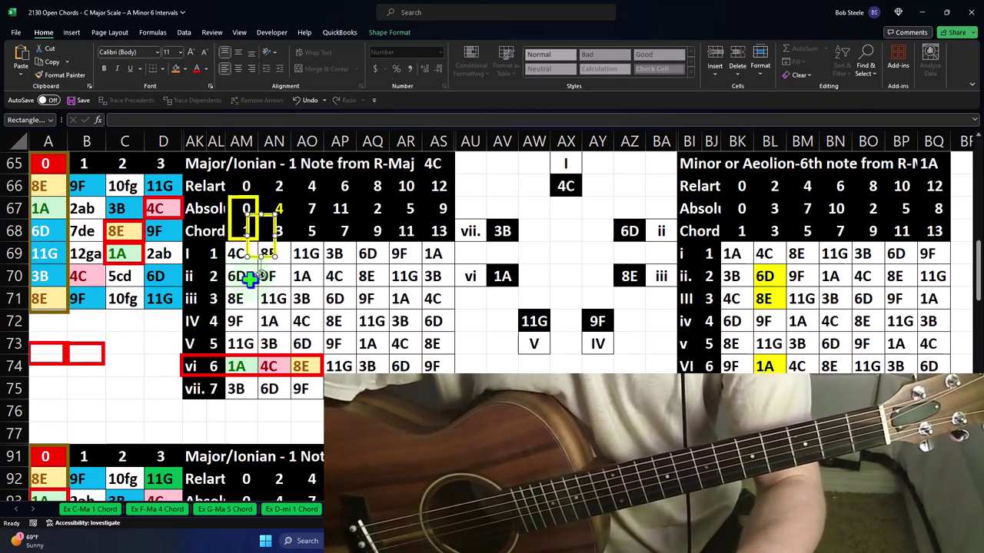
Shrink the vi-row red box to a single cell and align the boxes on 1A at C69
mouse_move(257, 206)
mouse_down()
mouse_move(275, 229)
mouse_move(135, 254)
mouse_move(138, 275)
mouse_move(141, 262)
mouse_up()
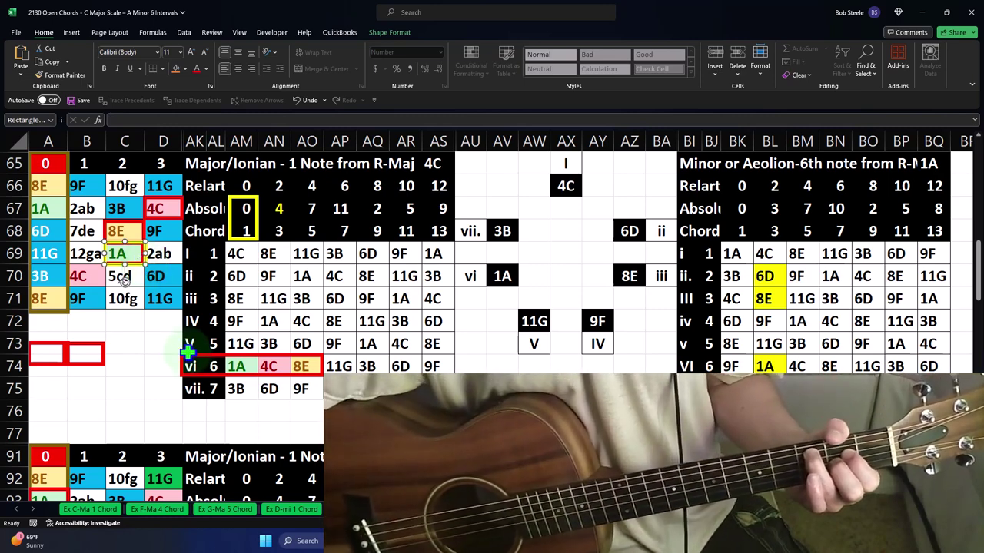
click(182, 363)
drag(183, 367, 224, 366)
drag(323, 367, 289, 366)
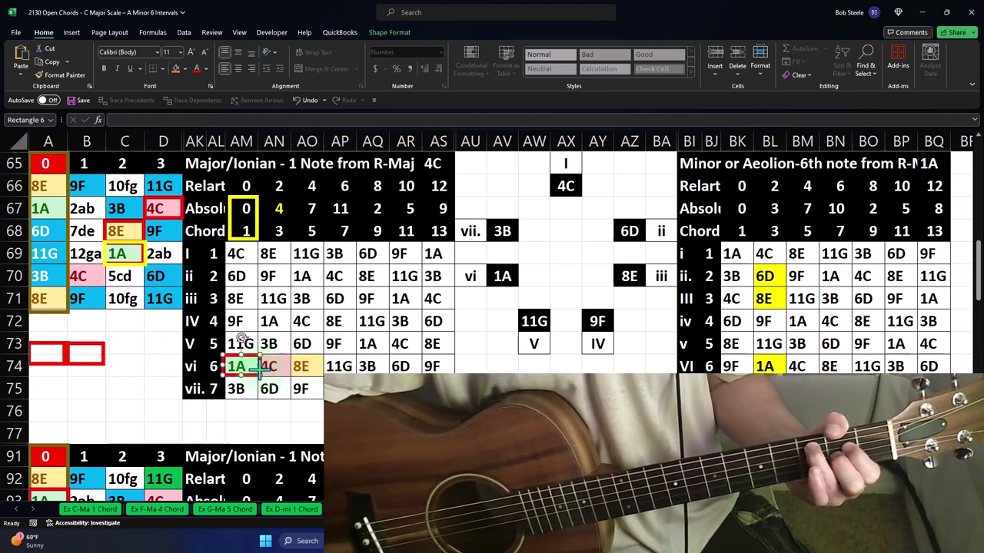
drag(261, 369, 142, 253)
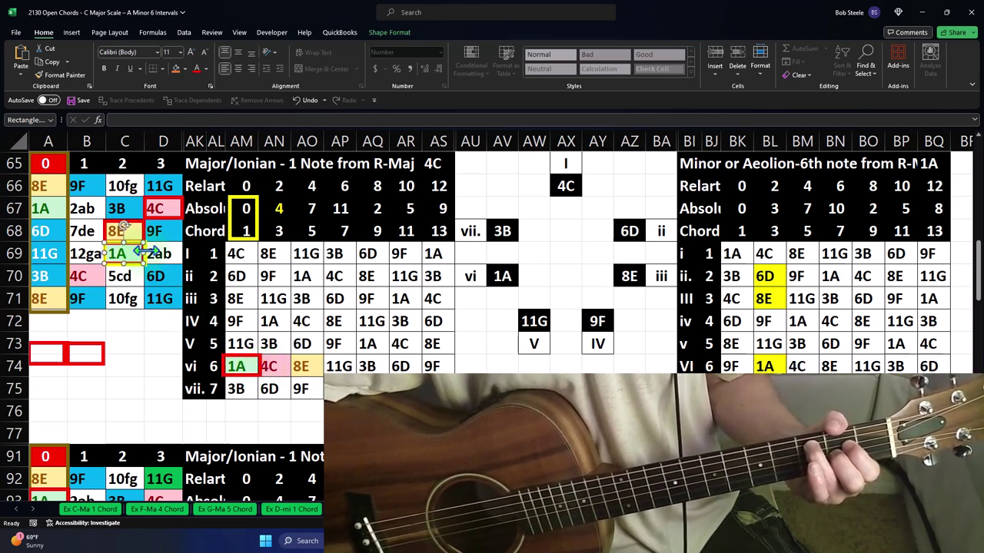
drag(146, 252, 150, 230)
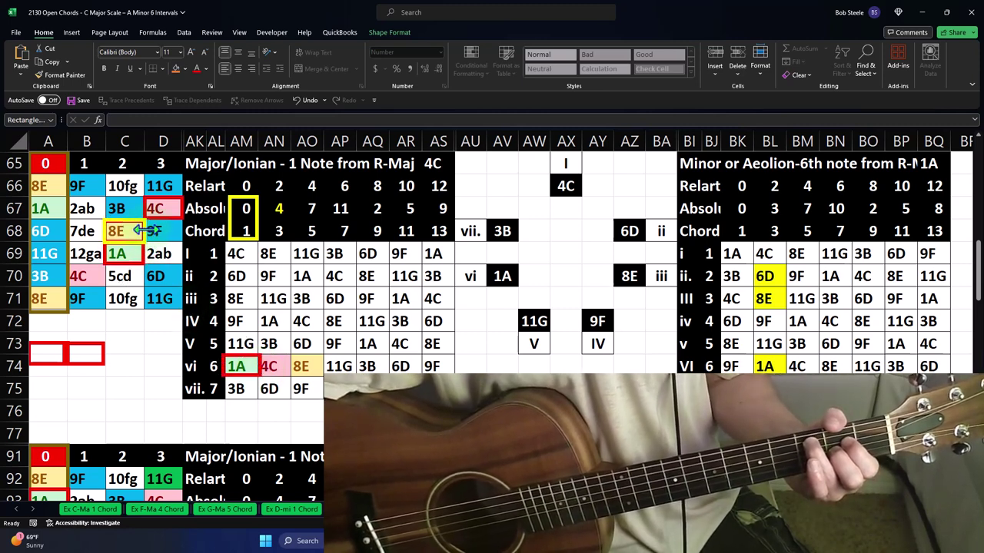
click(147, 230)
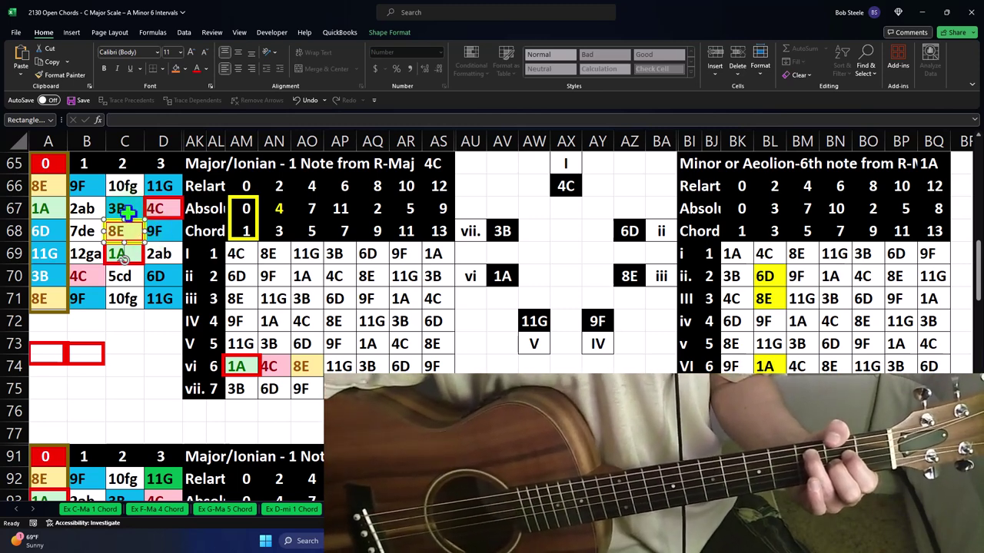
click(123, 338)
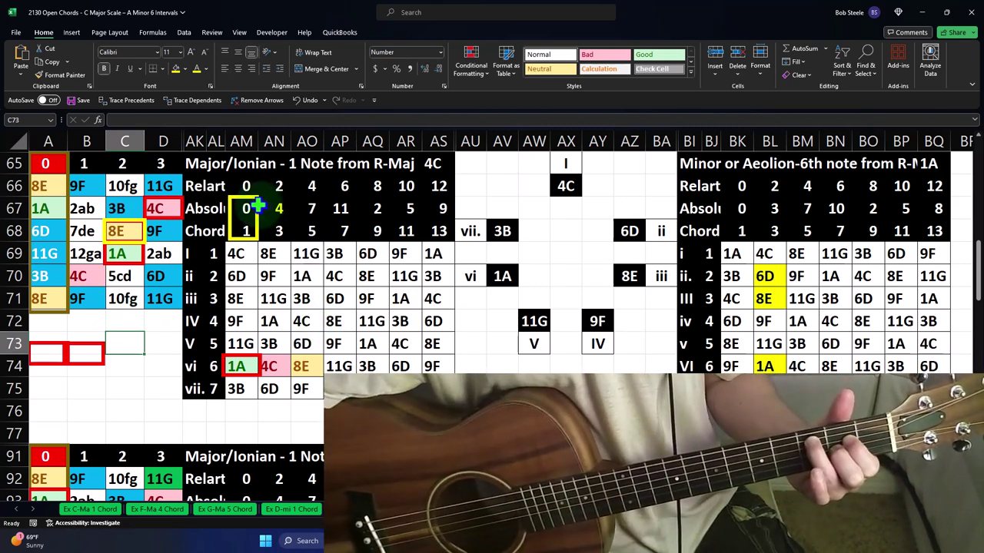
Frame the 7/5 interval cells in yellow, box the vi-row 8E in red, and bring Calculator over the sheet
drag(258, 204, 321, 203)
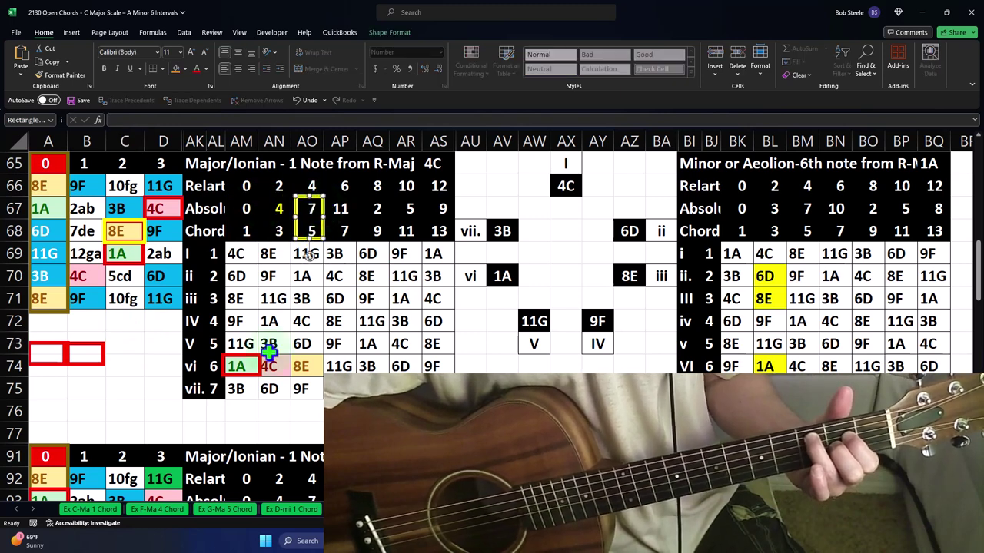
drag(261, 361, 331, 360)
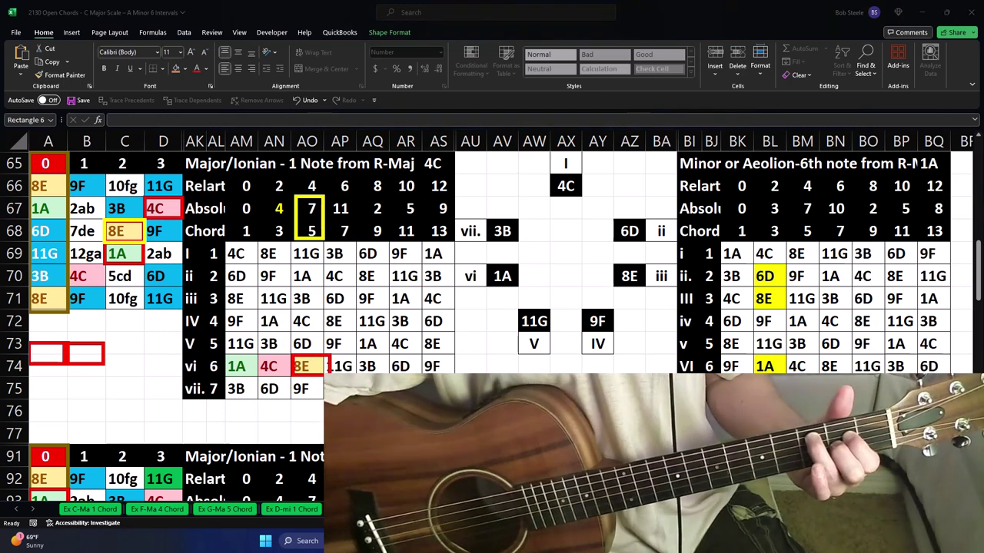
drag(922, 181, 651, 181)
Enter 8 in Calculator and box 4C at D67, the 4/3 interval cells and the vi-row 4C
key(7)
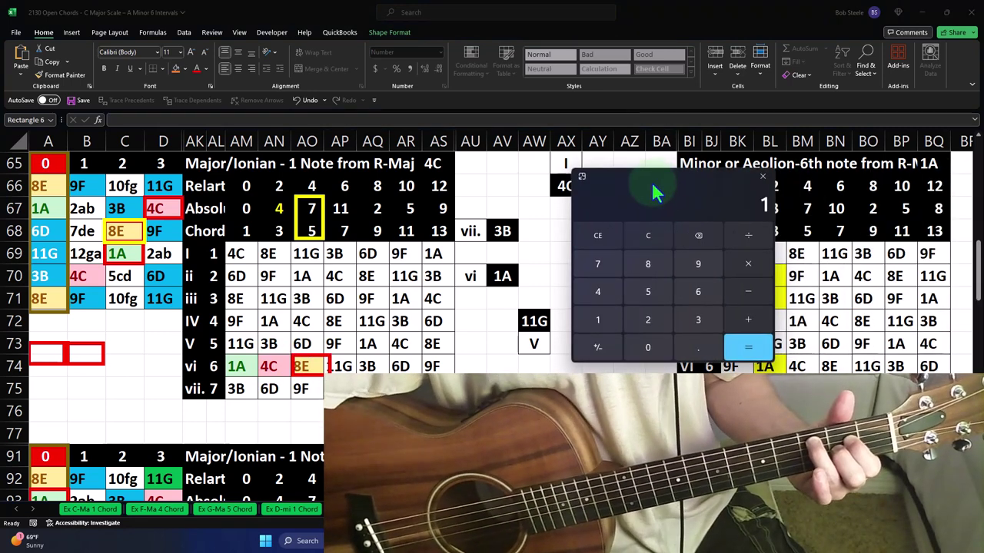
key(8)
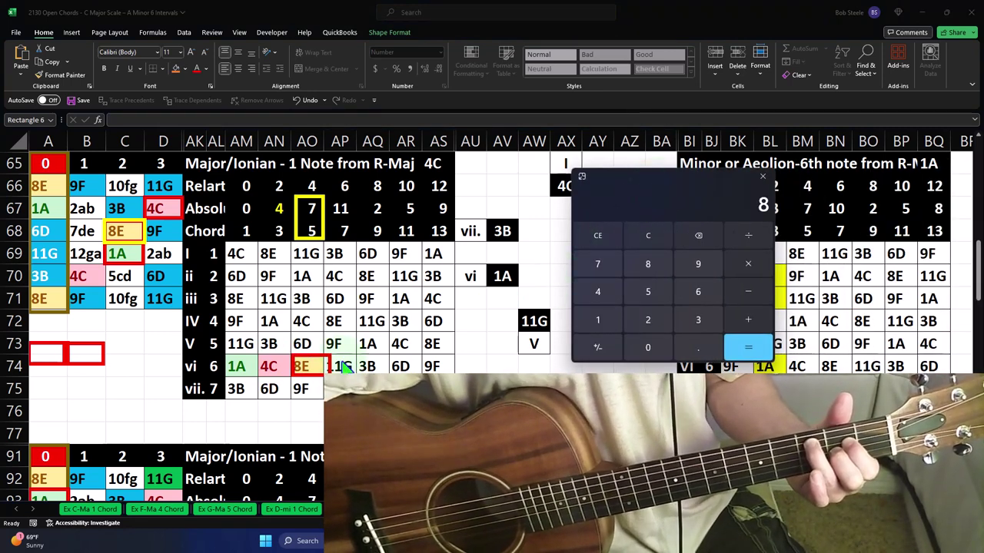
click(330, 366)
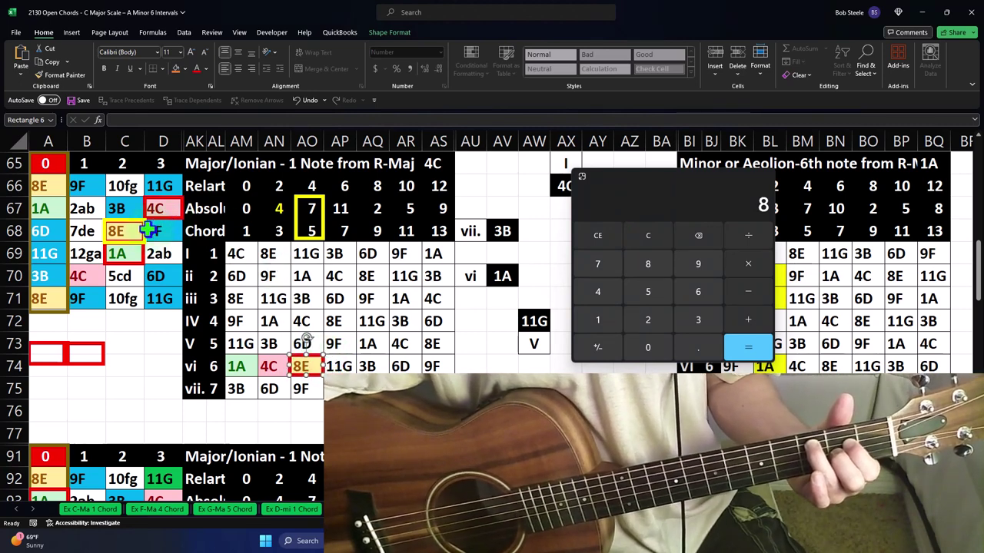
drag(148, 230, 184, 209)
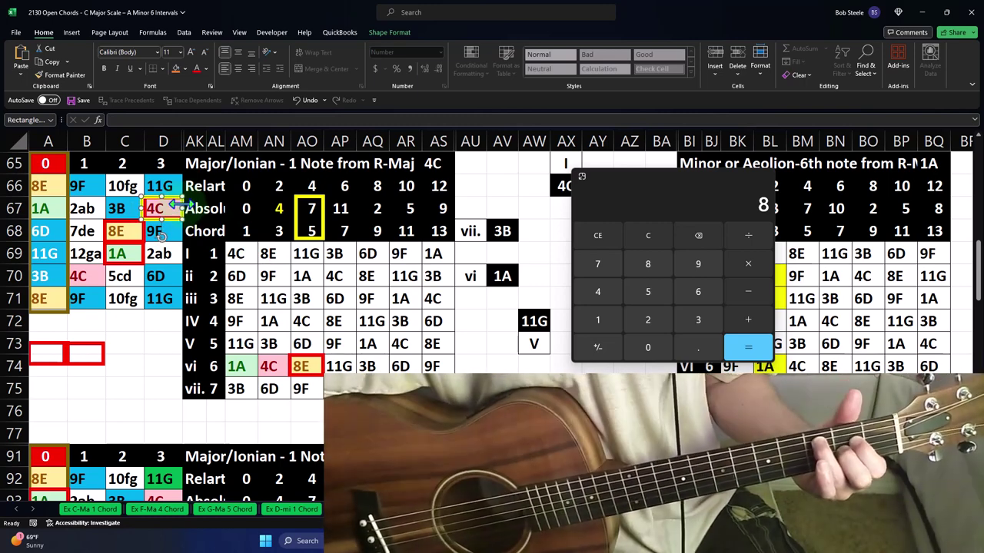
drag(297, 206, 268, 206)
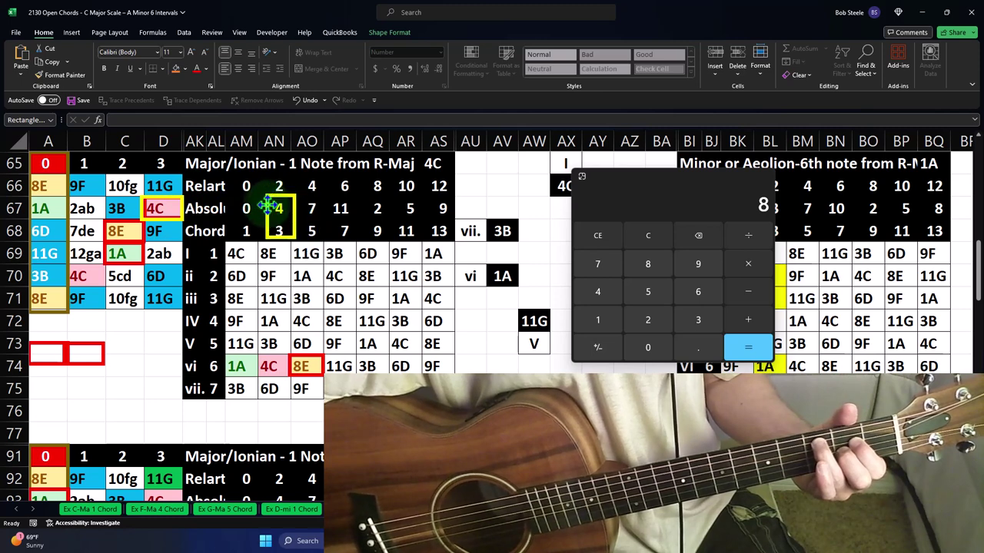
drag(281, 364, 262, 364)
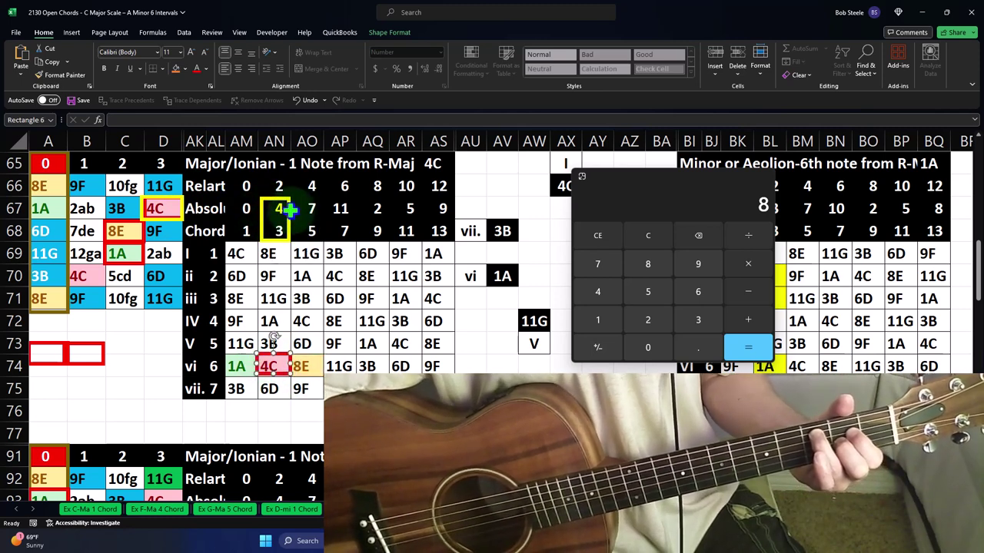
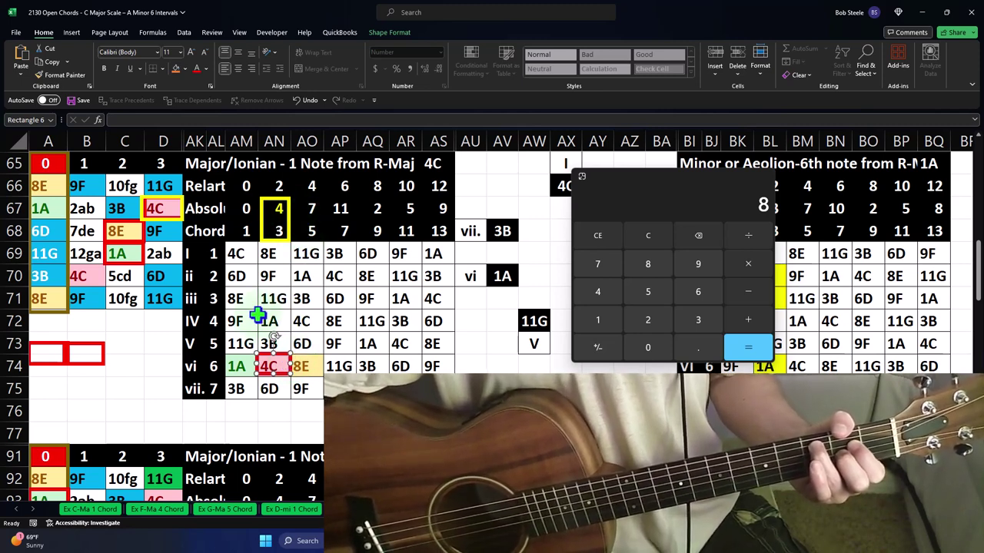
Clear the Calculator's old result of 8 and enter 3 to get 4
click(650, 239)
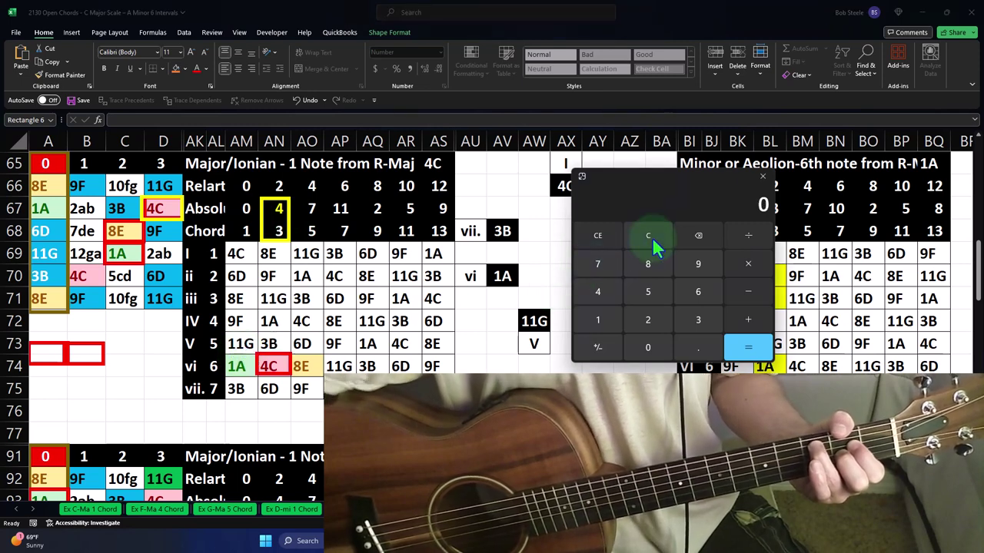
text(3)
key(Return)
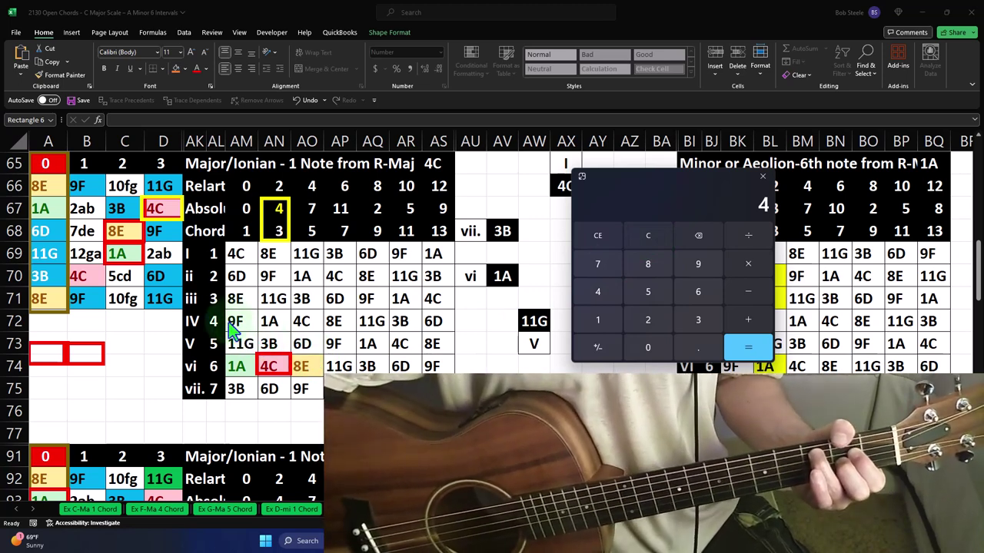
Park the yellow outline at row 73 and put red outlines on 4C in B70 and 8E in A71
click(137, 230)
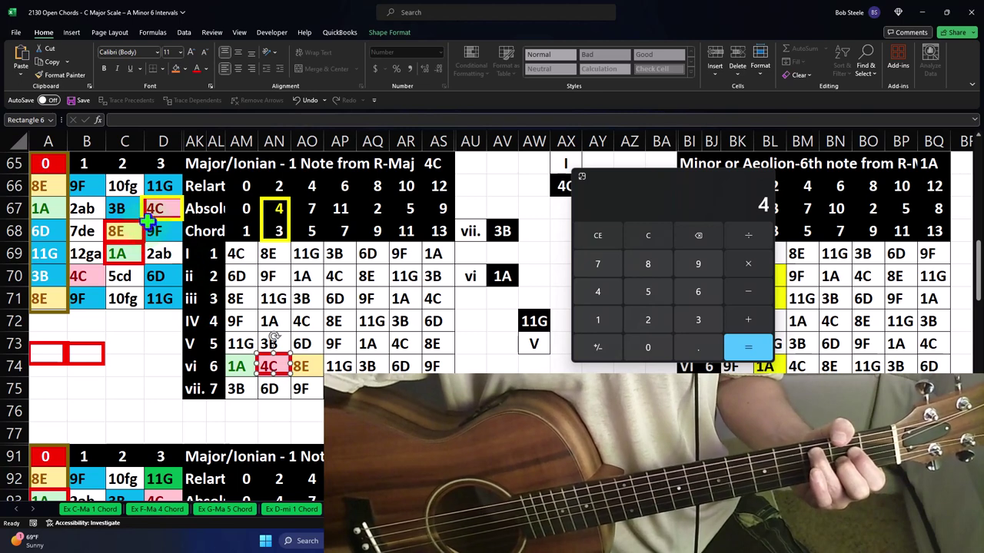
drag(148, 221, 145, 352)
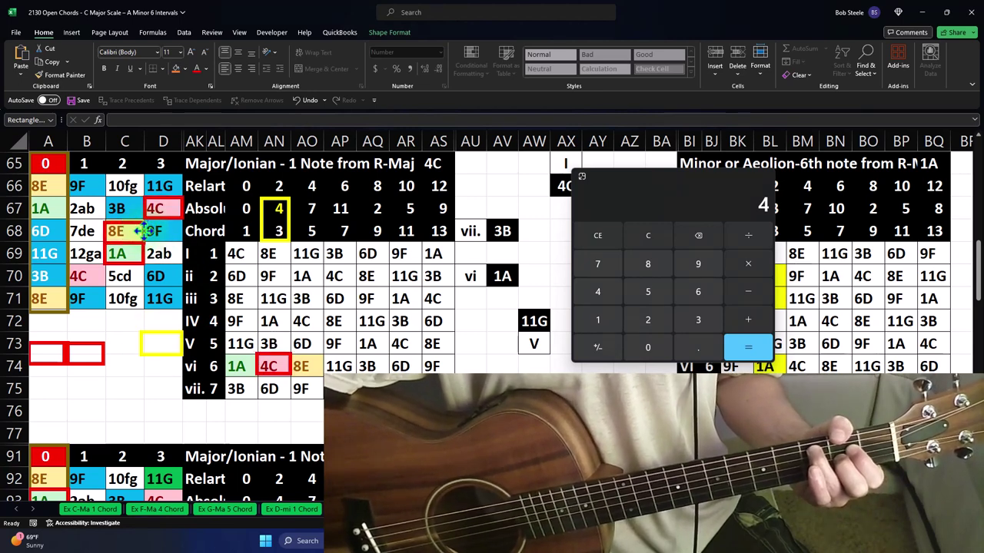
drag(144, 231, 107, 275)
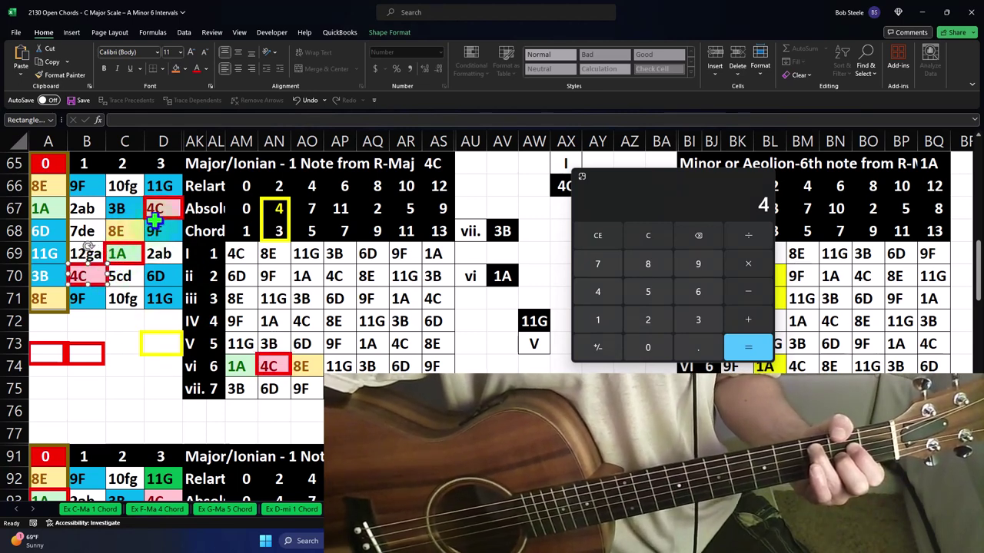
drag(154, 221, 40, 308)
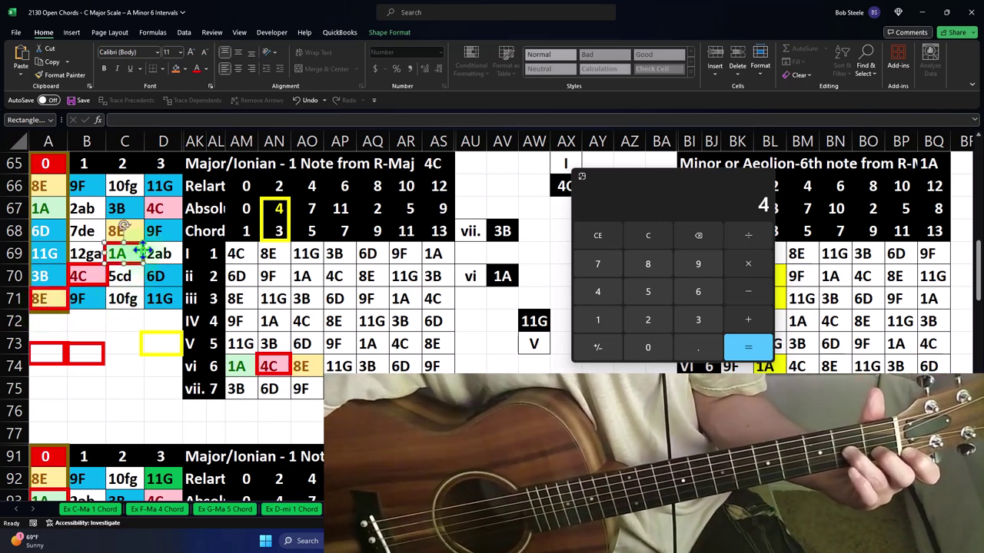
click(92, 273)
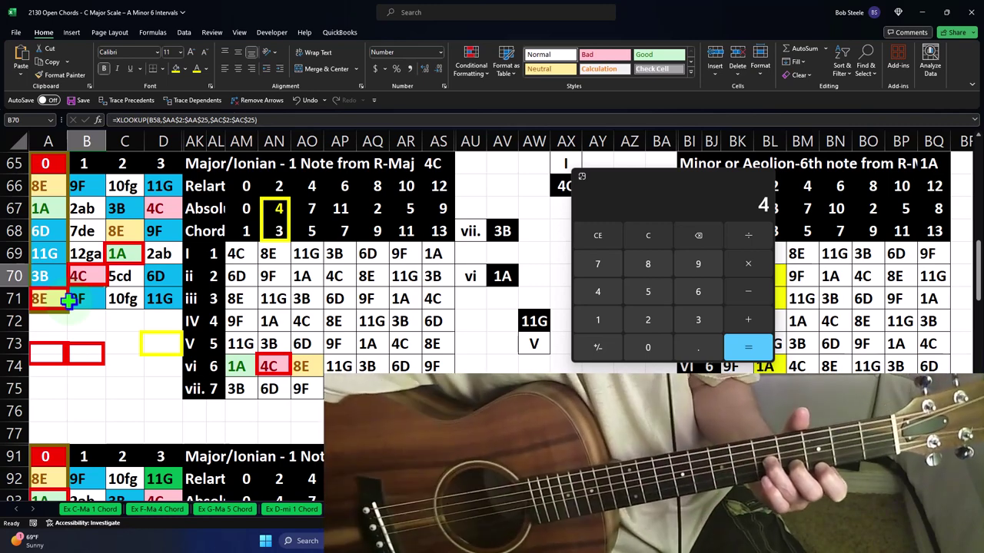
Drag the spare red outline from row 73 onto 8E in C68, then review the A66:D71 grid
click(136, 254)
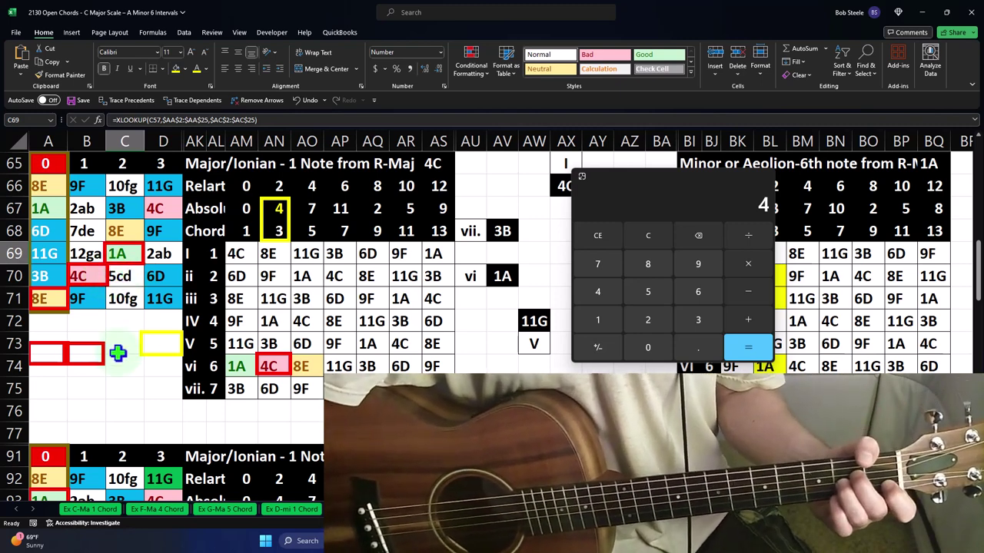
drag(104, 354, 146, 232)
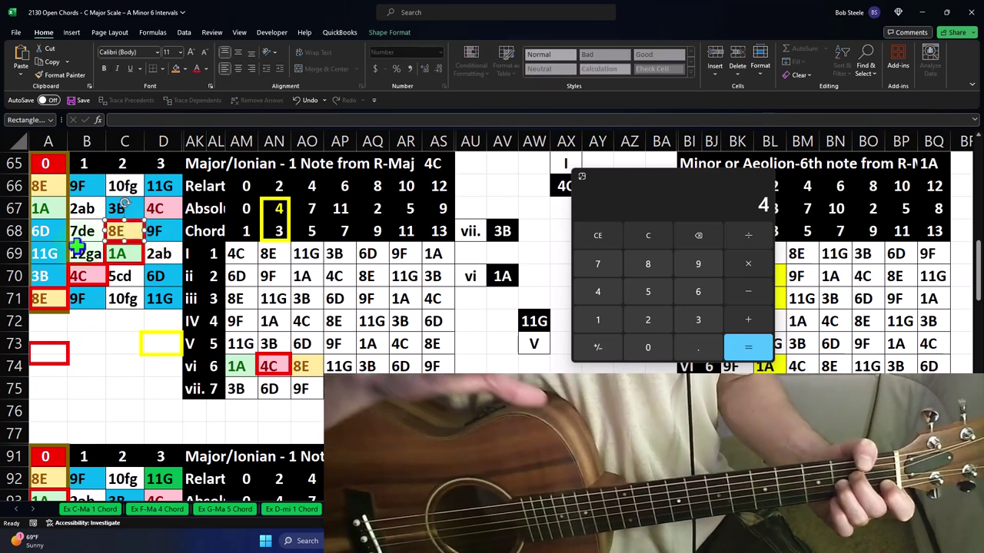
click(121, 356)
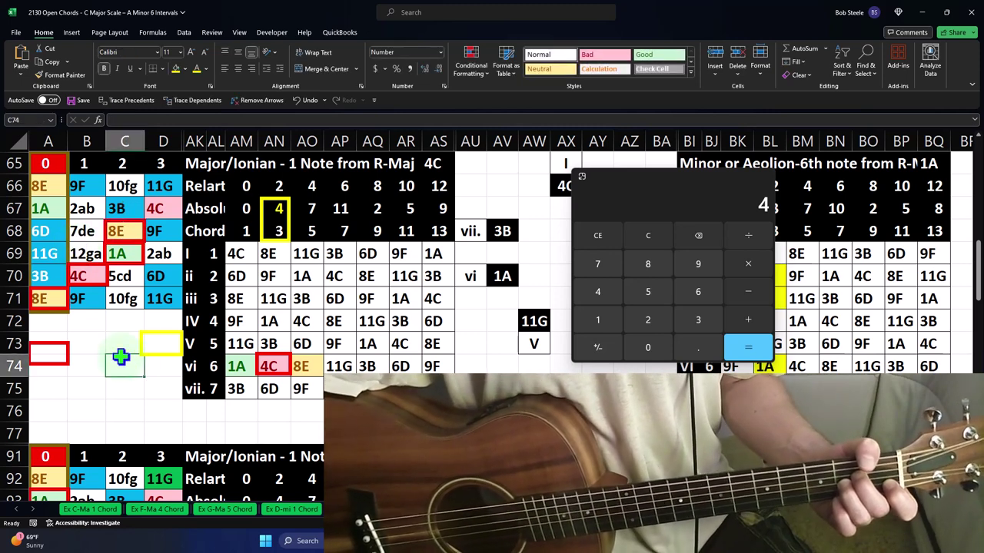
drag(47, 196, 155, 290)
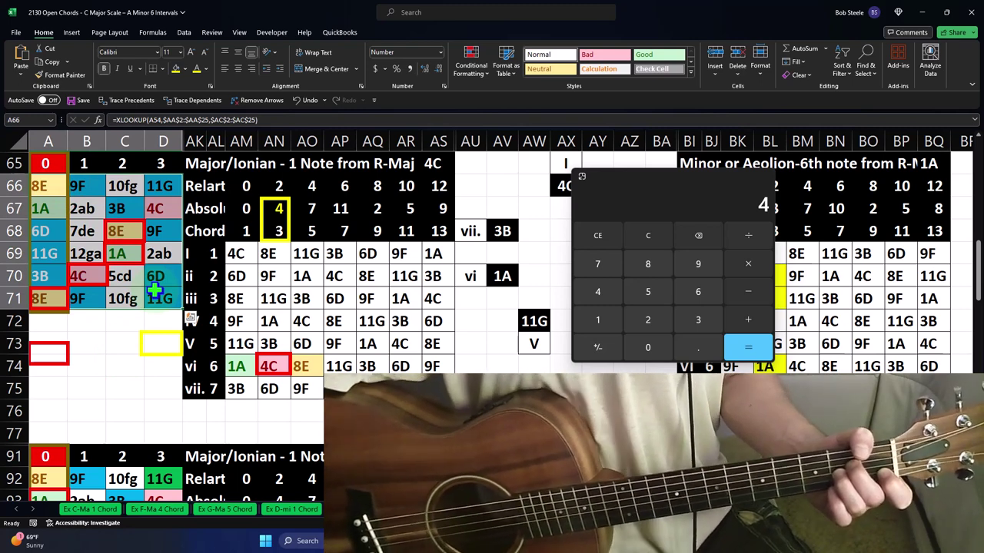
click(123, 335)
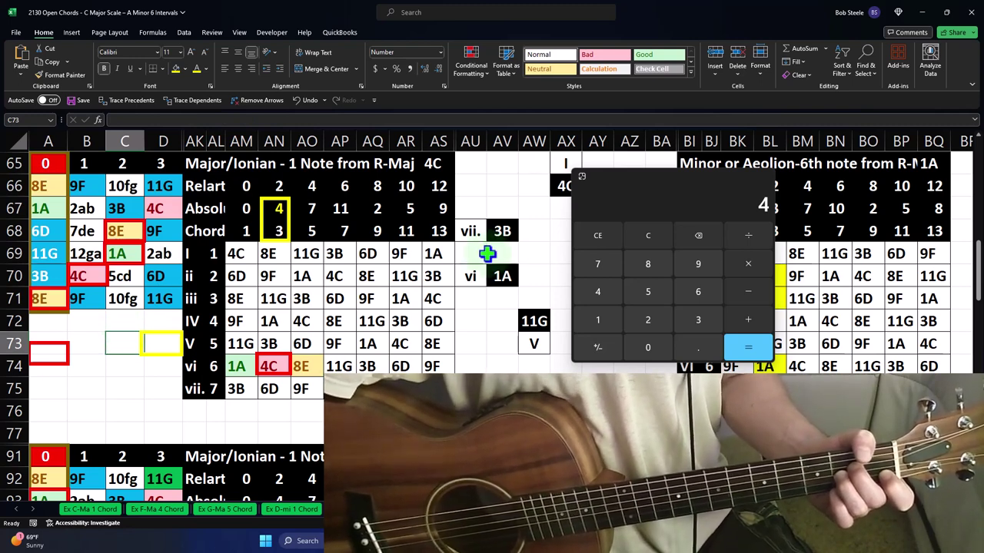
Move the Calculator to the lower left and shift C68's red outline down to row 73
mouse_move(624, 182)
mouse_down()
mouse_move(580, 305)
mouse_move(524, 317)
mouse_up()
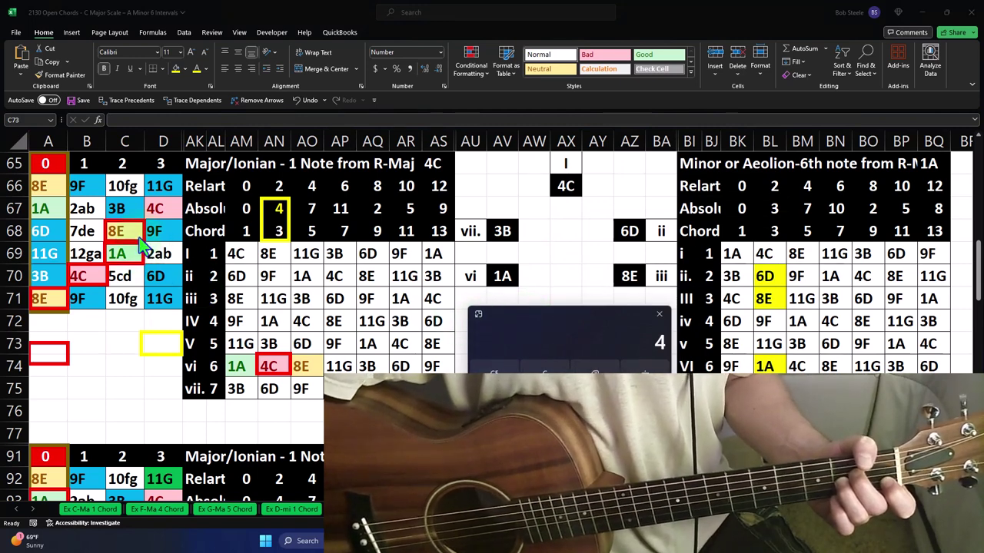
key(alt+Tab)
mouse_move(143, 233)
mouse_down()
mouse_move(124, 351)
mouse_move(114, 229)
mouse_move(42, 231)
mouse_move(63, 231)
mouse_up()
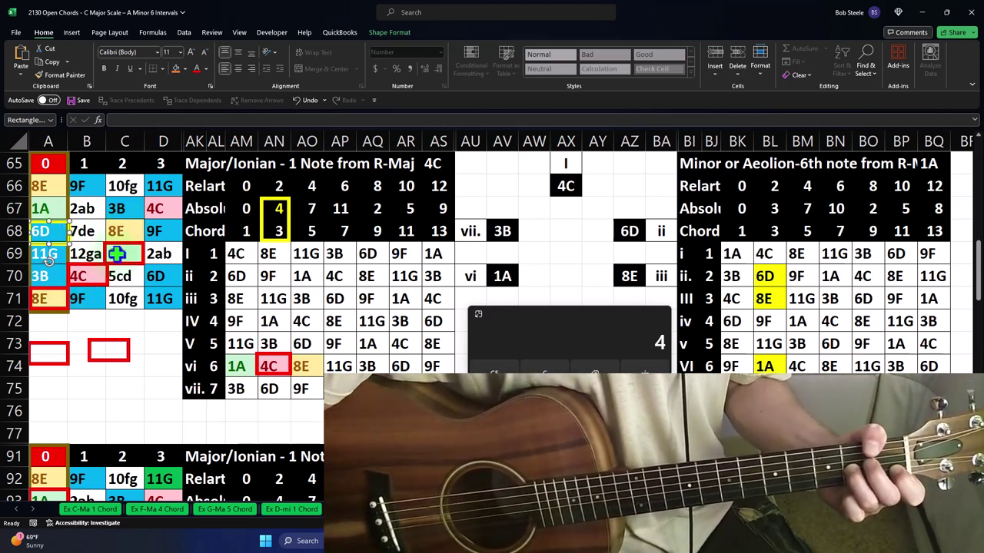
Move the red outline onto 6D in AR74 and the yellow outline onto 5 and 11 in column AR
drag(146, 260, 112, 299)
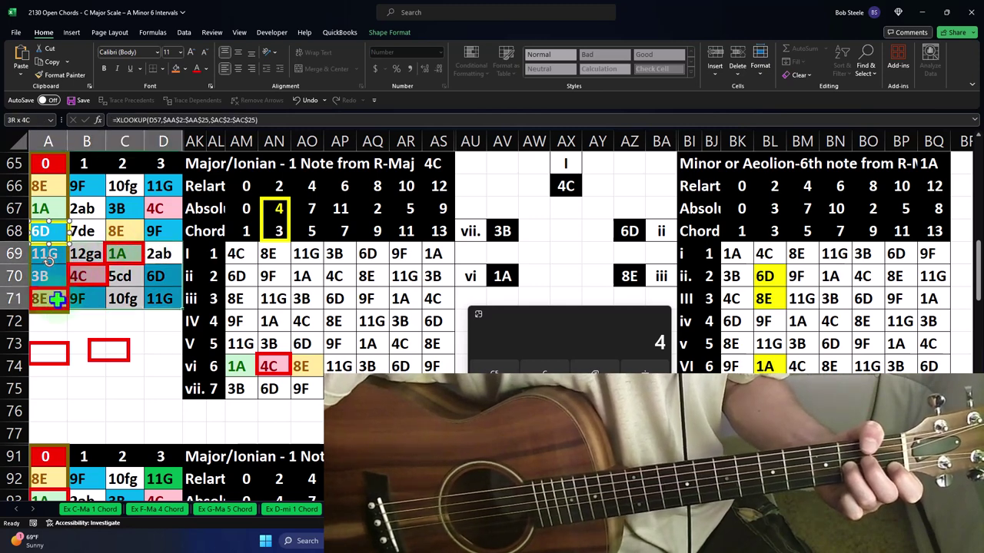
click(52, 232)
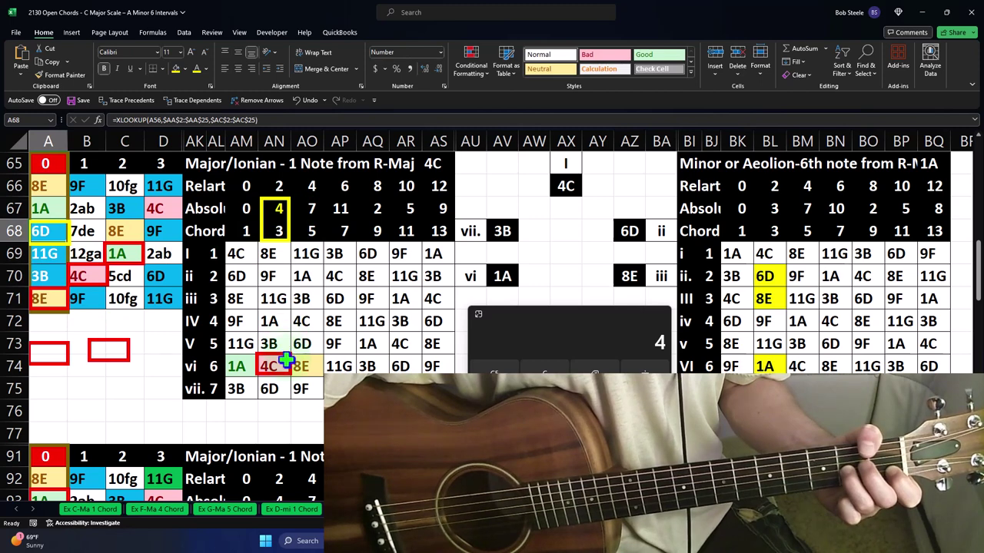
drag(291, 359, 407, 365)
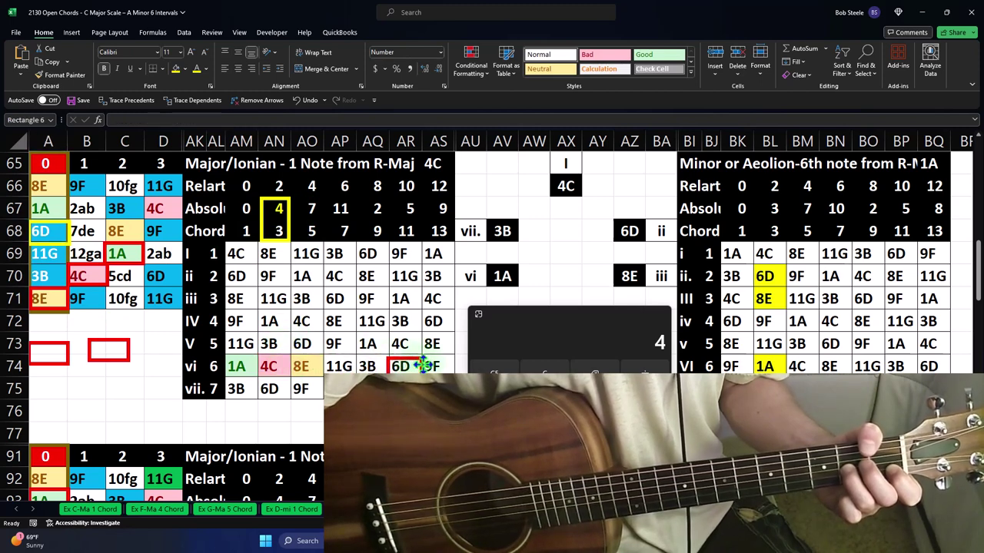
drag(289, 209, 419, 207)
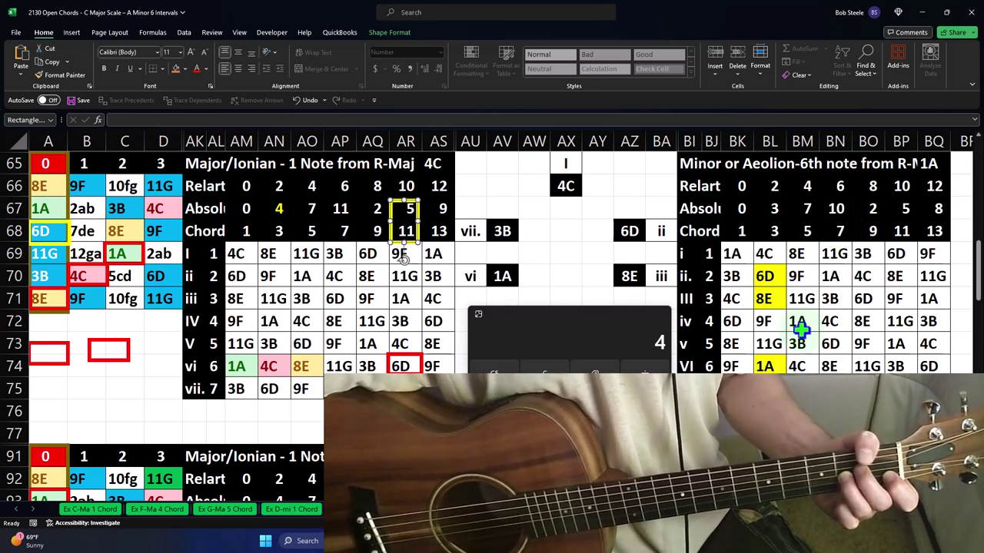
click(411, 367)
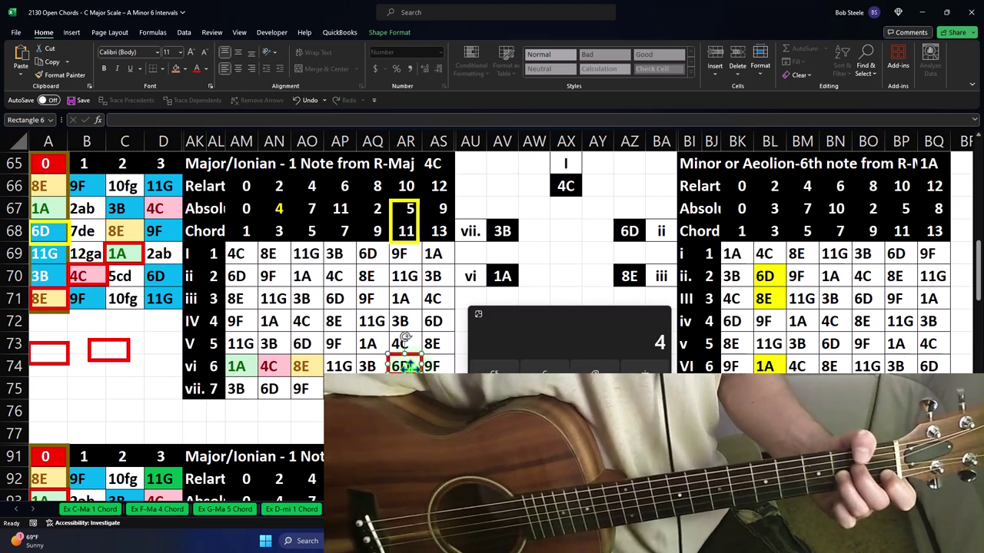
click(408, 231)
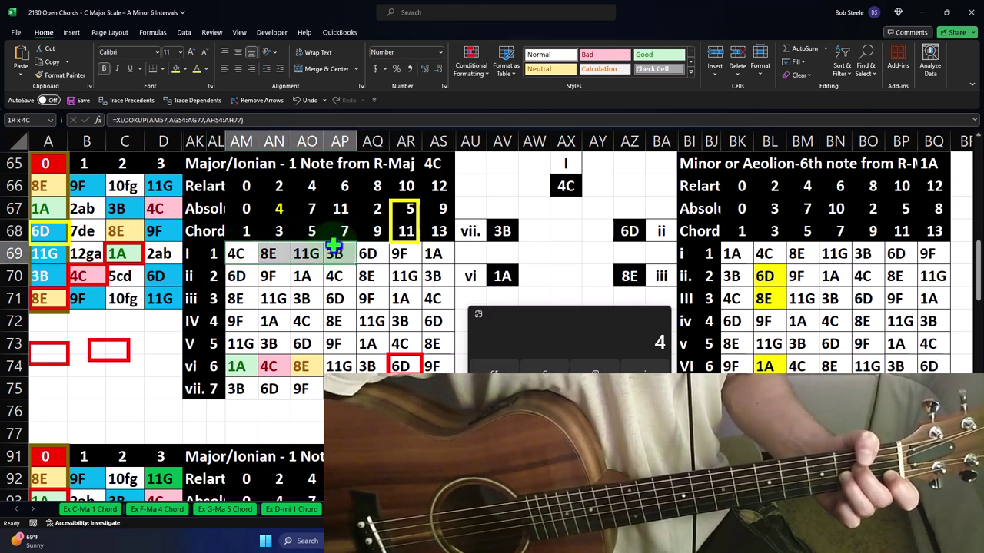
drag(236, 253, 434, 253)
drag(256, 208, 439, 208)
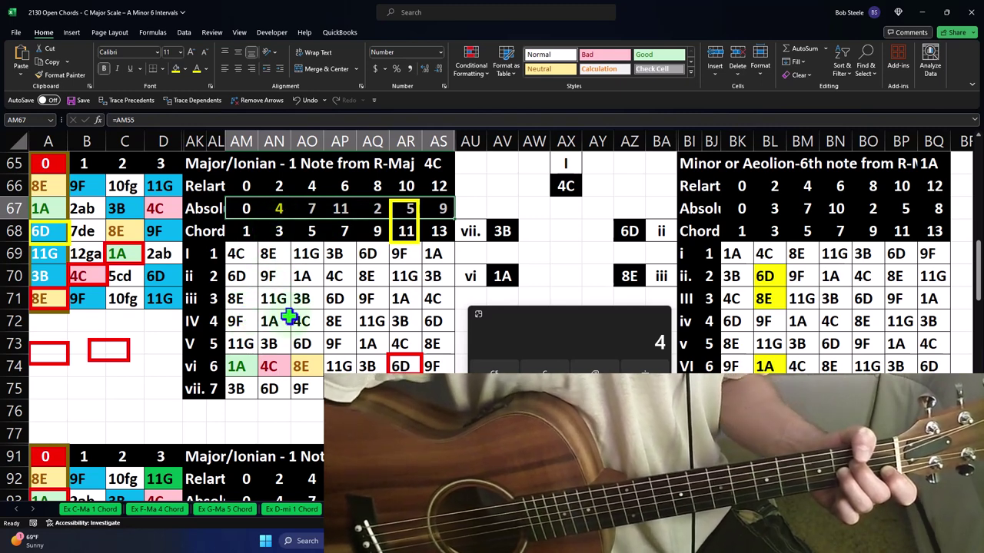
click(193, 253)
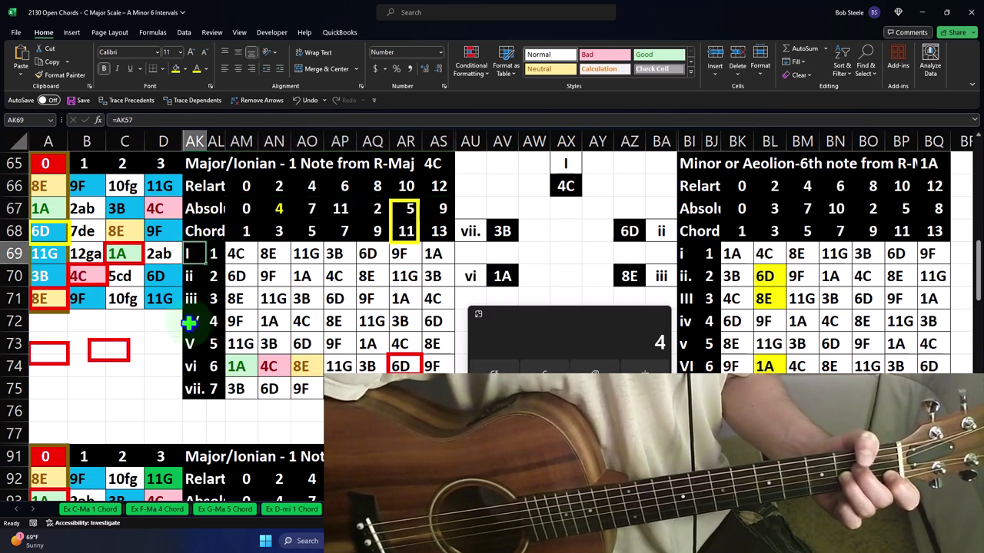
click(283, 209)
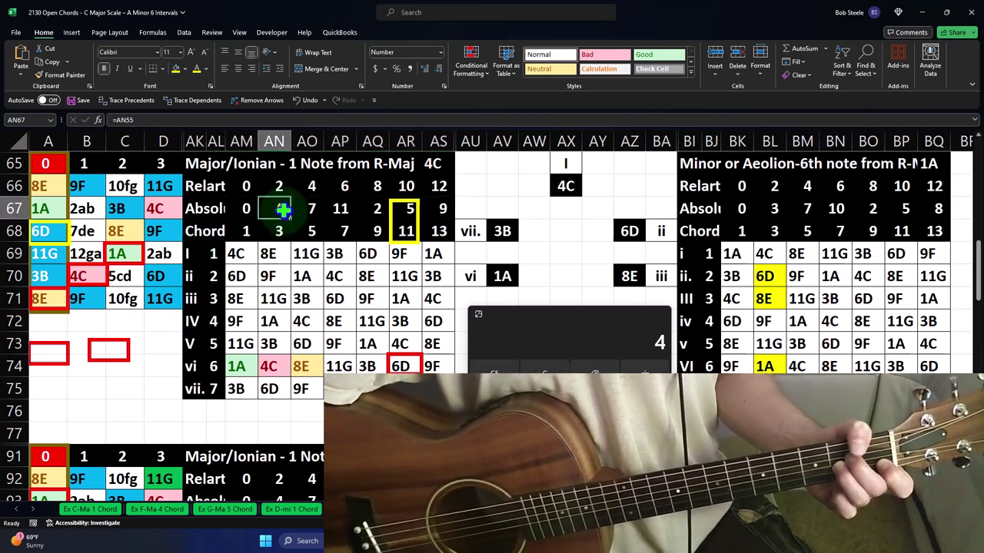
click(352, 232)
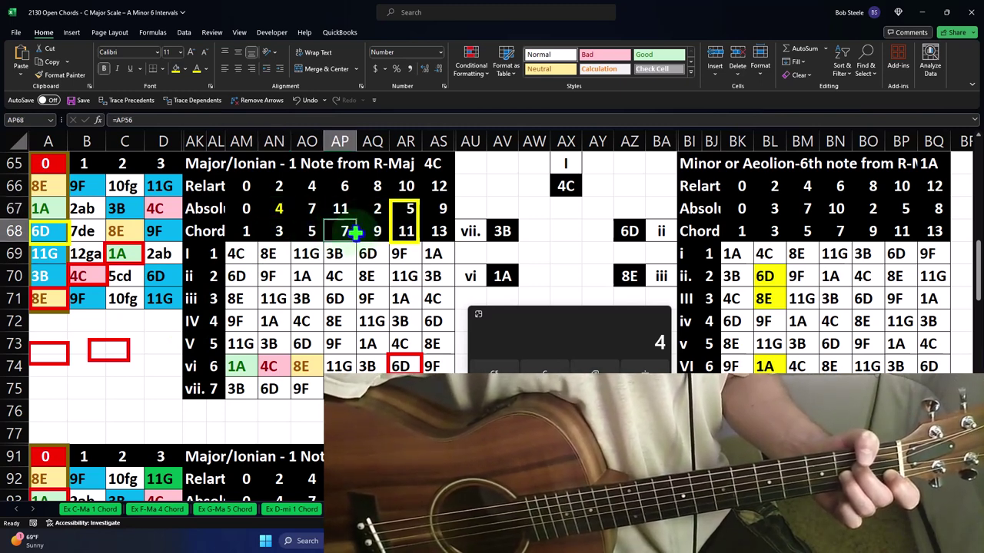
drag(352, 232, 426, 240)
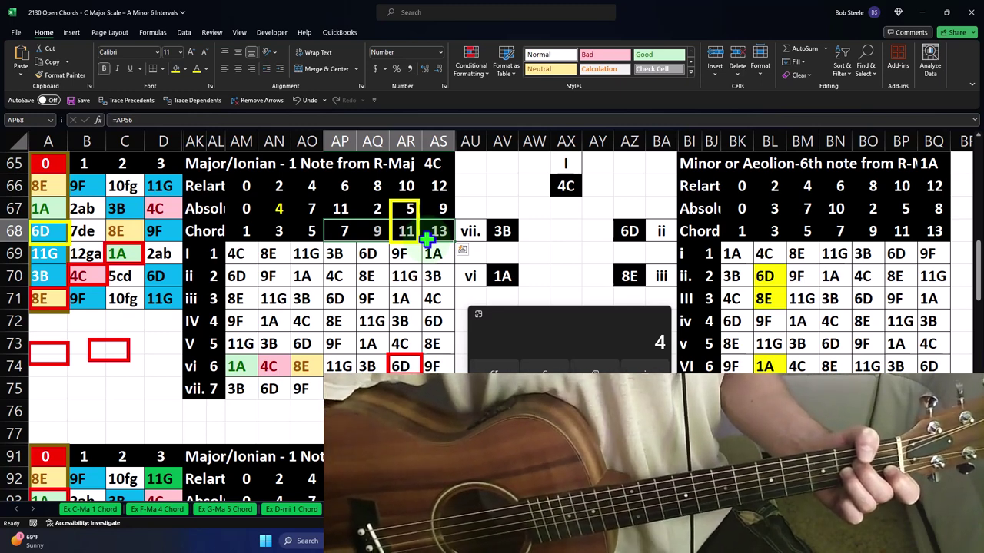
Shift the yellow outline onto 11 and 7 in column AP and the red outline onto 11G in AP74
click(238, 322)
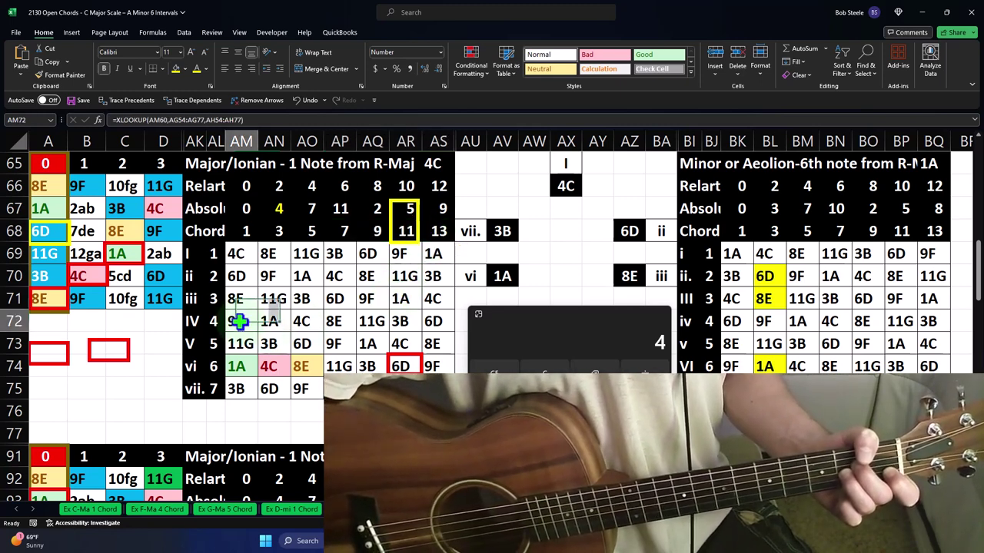
click(216, 321)
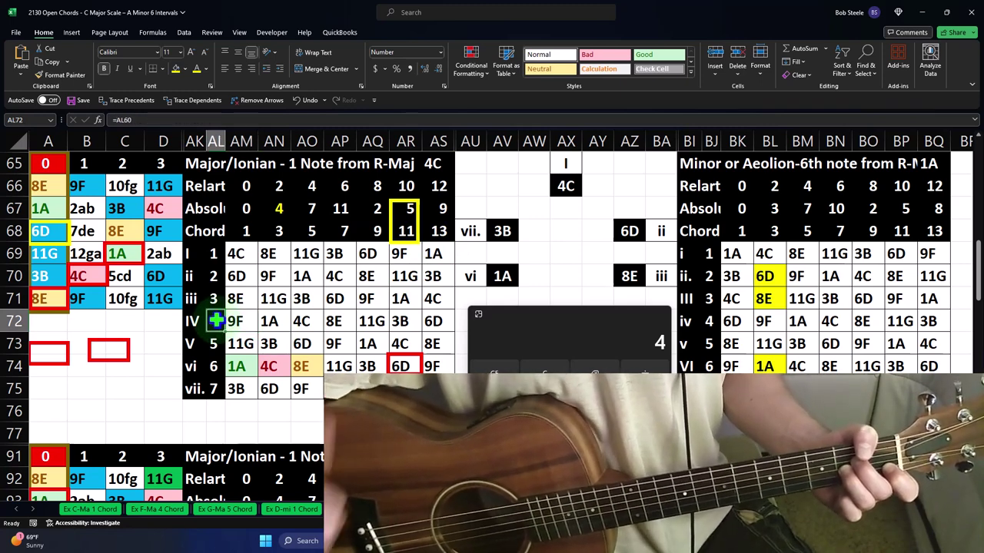
drag(392, 209, 350, 223)
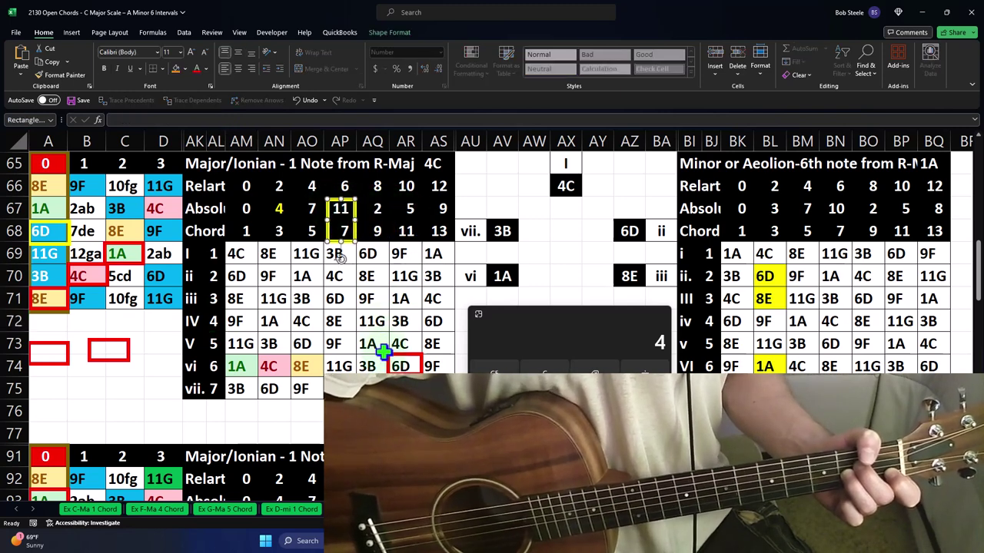
drag(388, 359, 332, 358)
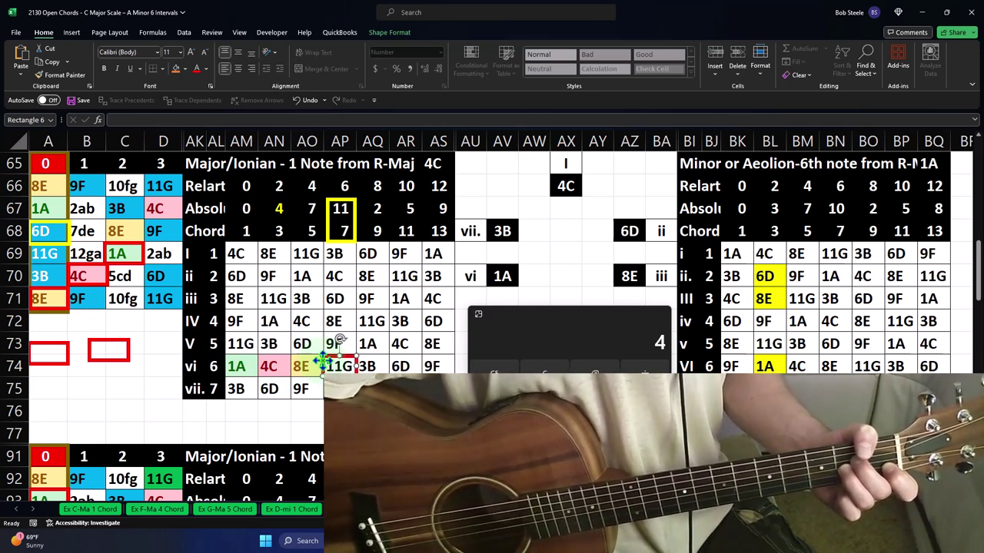
click(212, 252)
click(218, 321)
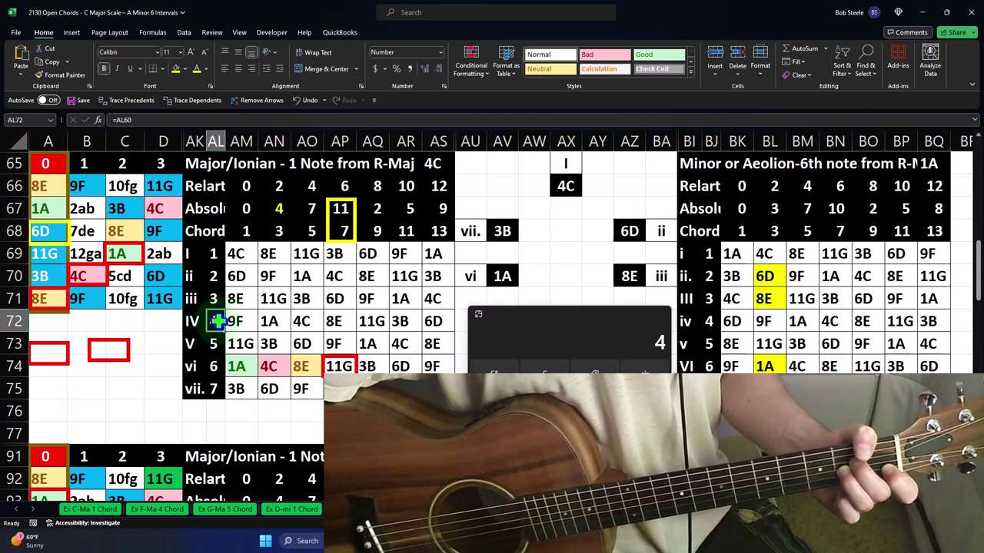
click(215, 343)
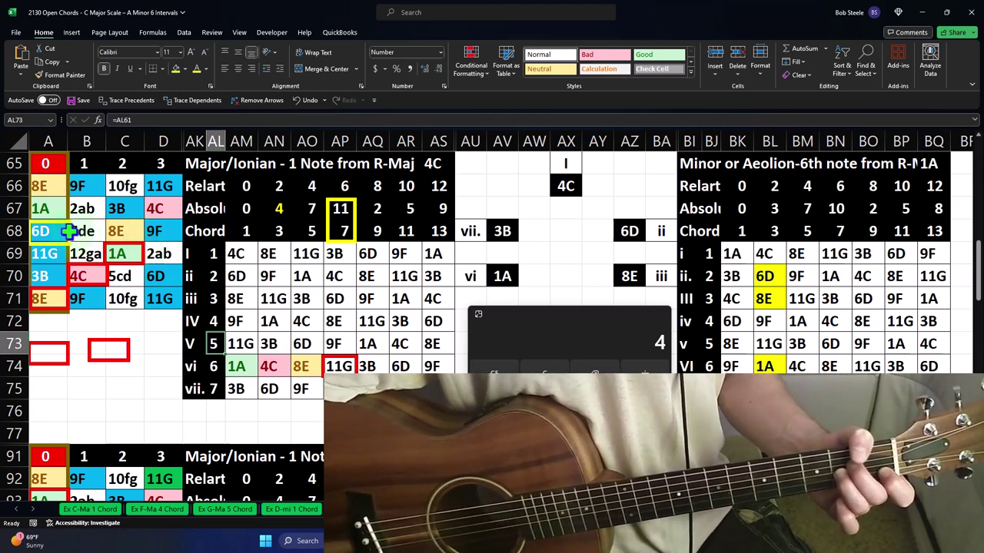
Place a red box on 8E in column C and a yellow box over 3B and 8E in column A
mouse_move(108, 341)
ctrl+mouse_down()
mouse_move(137, 370)
mouse_move(142, 230)
ctrl+mouse_up()
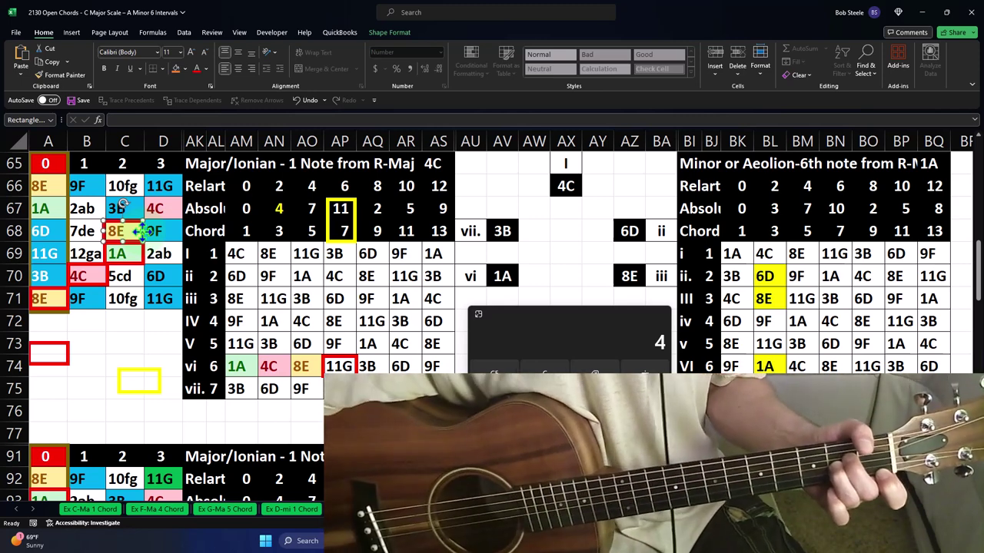
drag(142, 231, 79, 286)
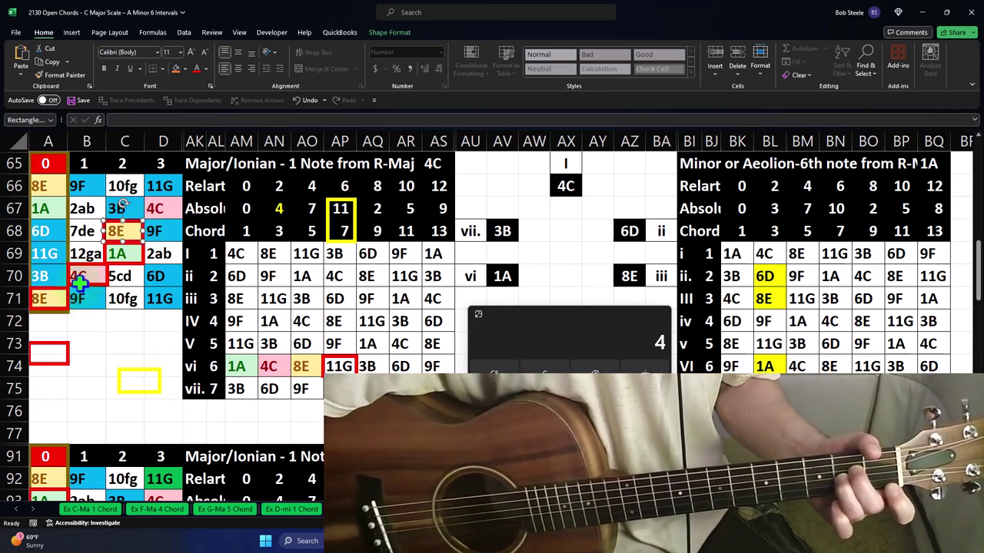
drag(80, 284, 81, 307)
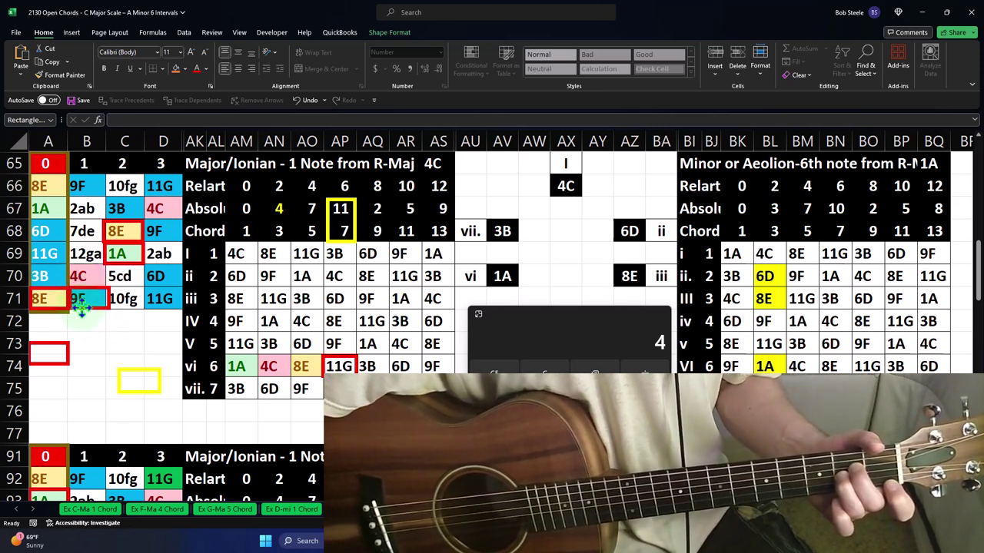
mouse_move(122, 377)
mouse_down()
mouse_move(32, 278)
mouse_move(68, 321)
mouse_move(71, 285)
mouse_up()
Reposition a red box over 9F and move the vi-row red box from 11G onto 3B in AQ74
drag(92, 285, 105, 351)
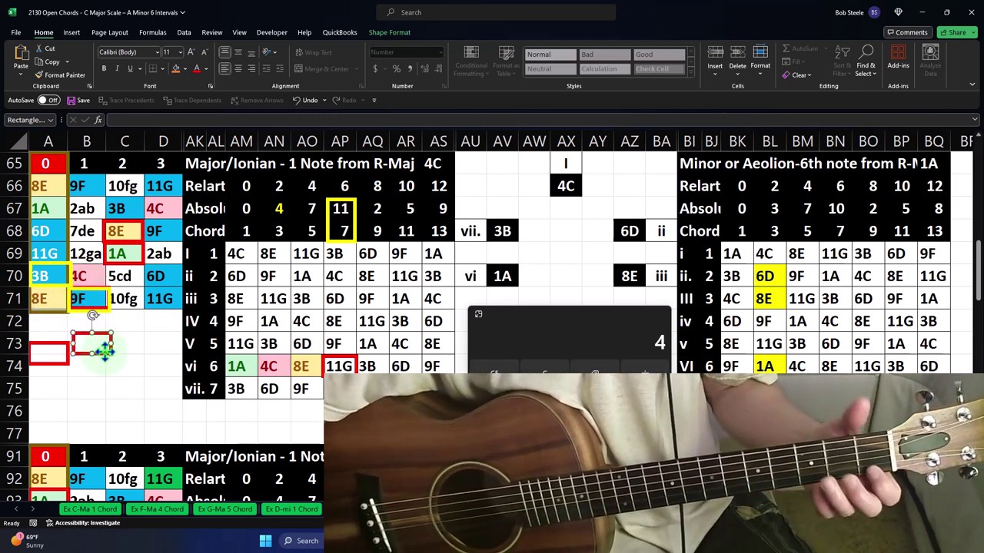
drag(105, 351, 105, 306)
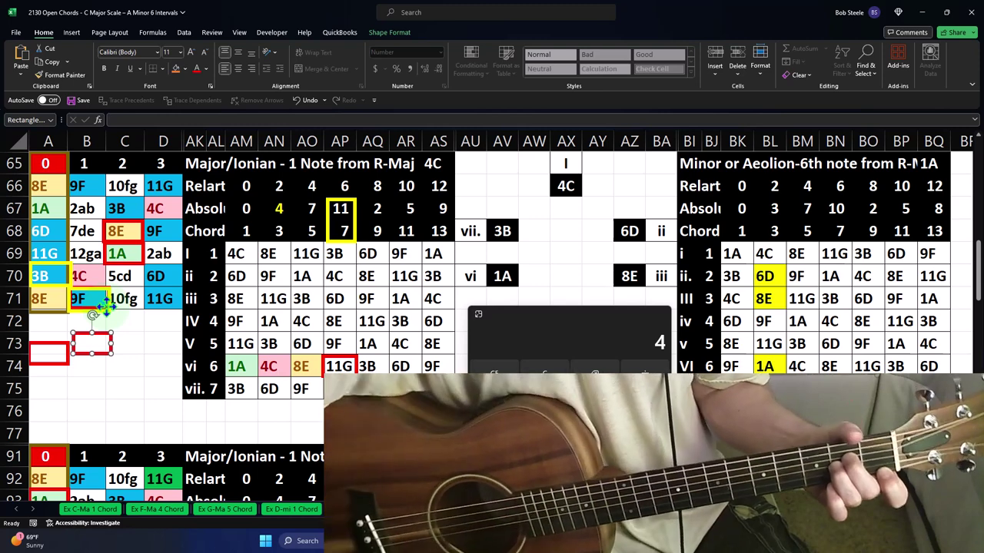
click(74, 273)
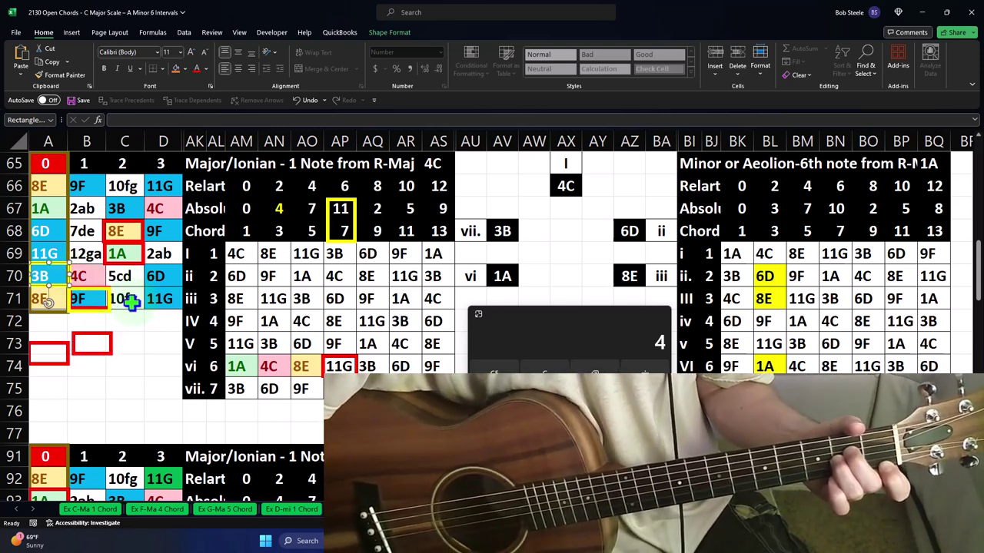
drag(359, 364, 385, 366)
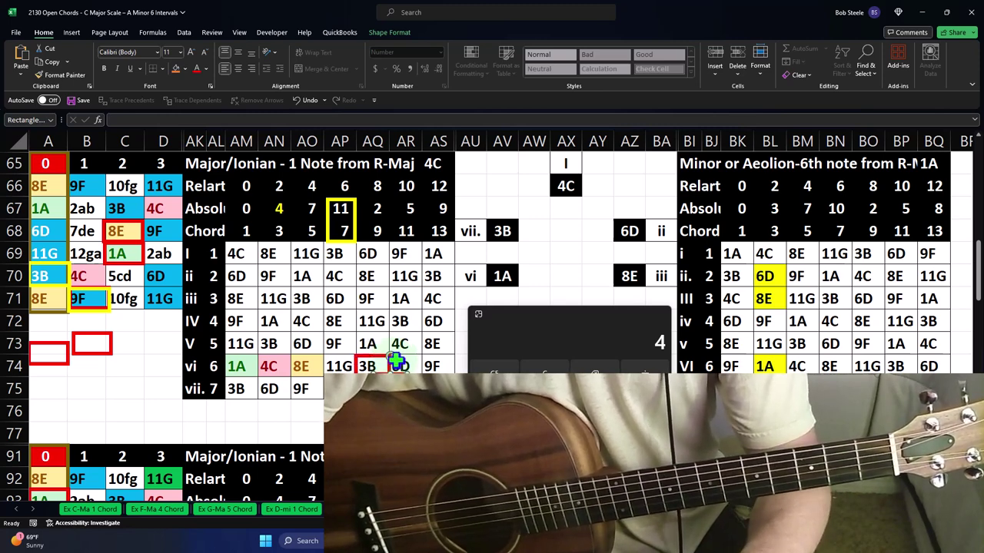
Copy the red outline from 3B in AQ74 onto 9F in AS74
drag(372, 338, 390, 357)
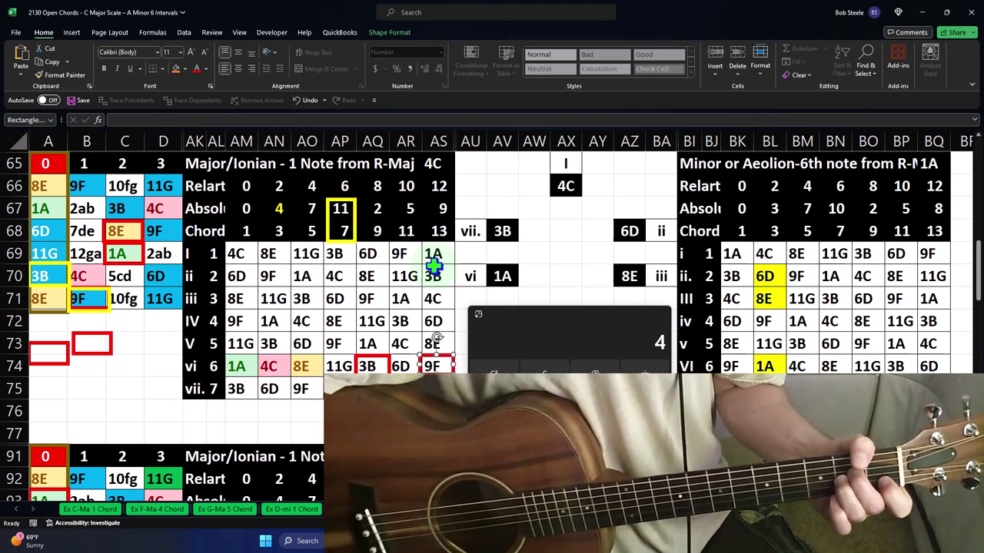
click(445, 231)
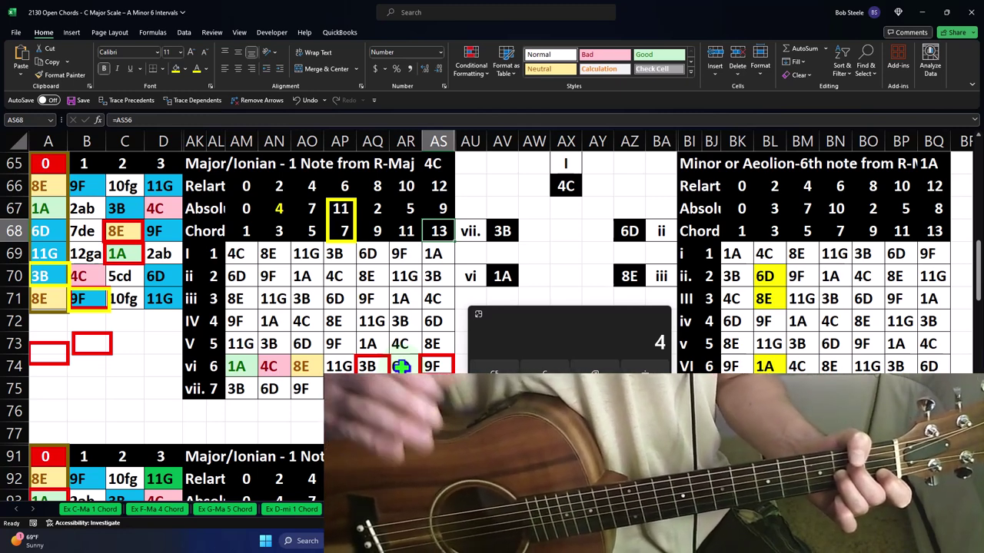
Highlight chord tones 1, 3, 5 and extensions 7 through 13 while comparing the ii and vi degrees
click(208, 369)
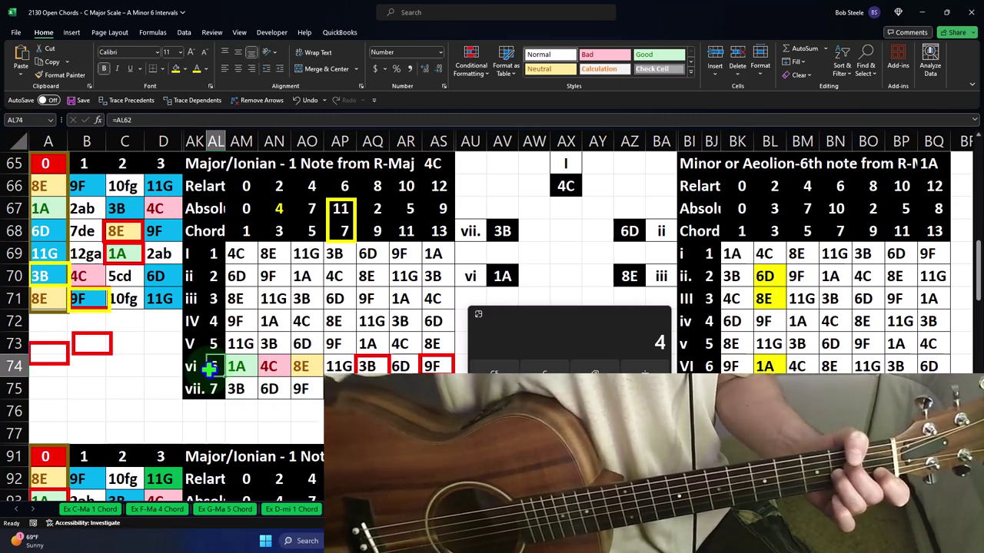
click(209, 278)
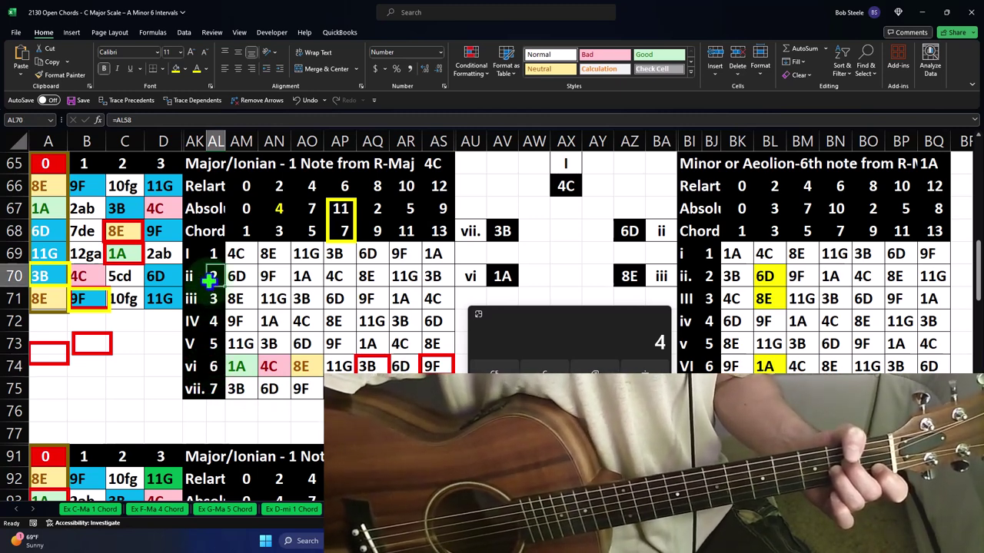
click(215, 366)
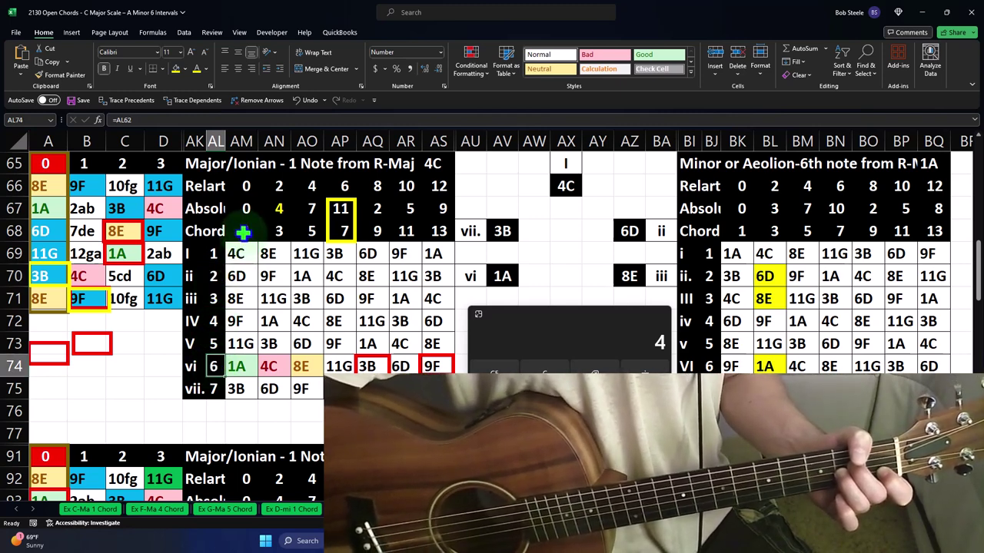
drag(246, 230, 297, 237)
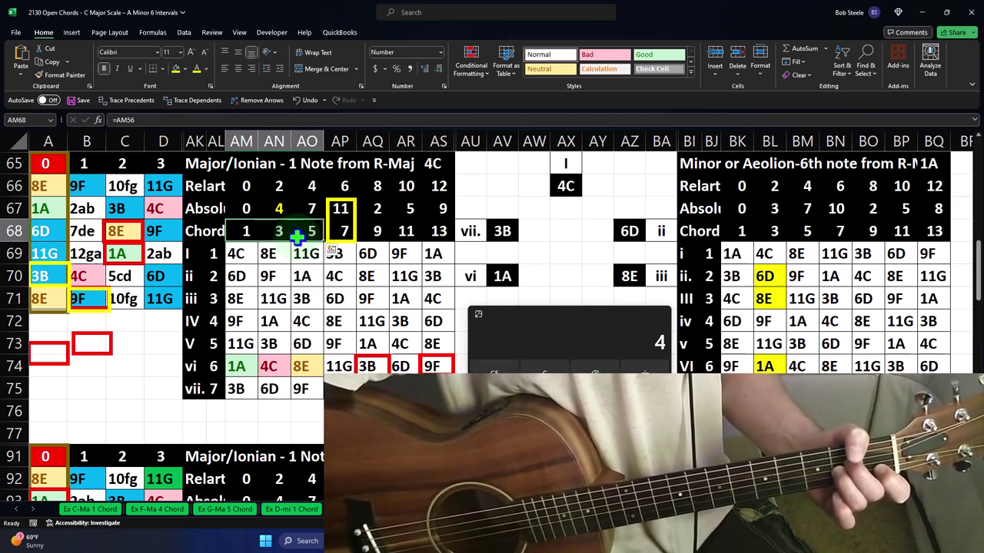
drag(343, 231, 427, 230)
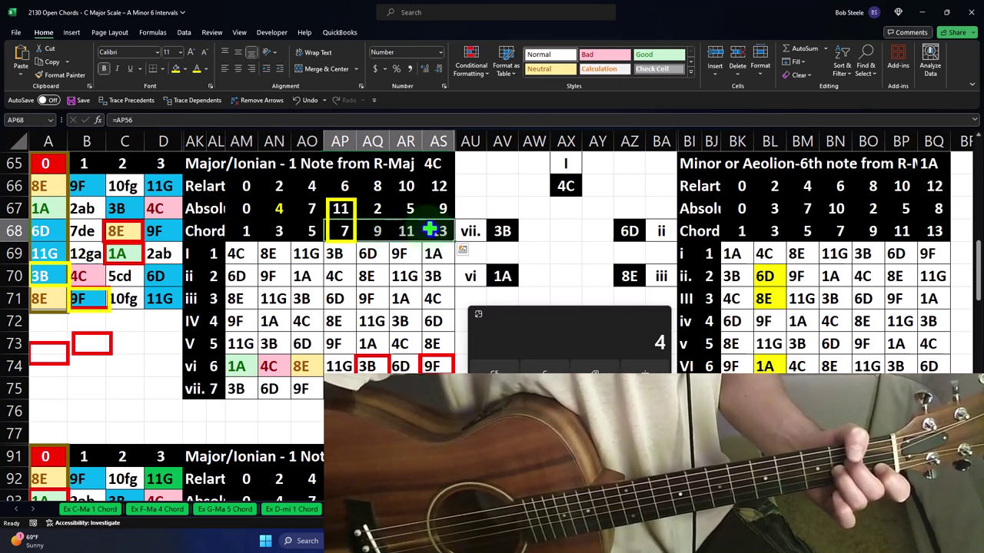
click(212, 275)
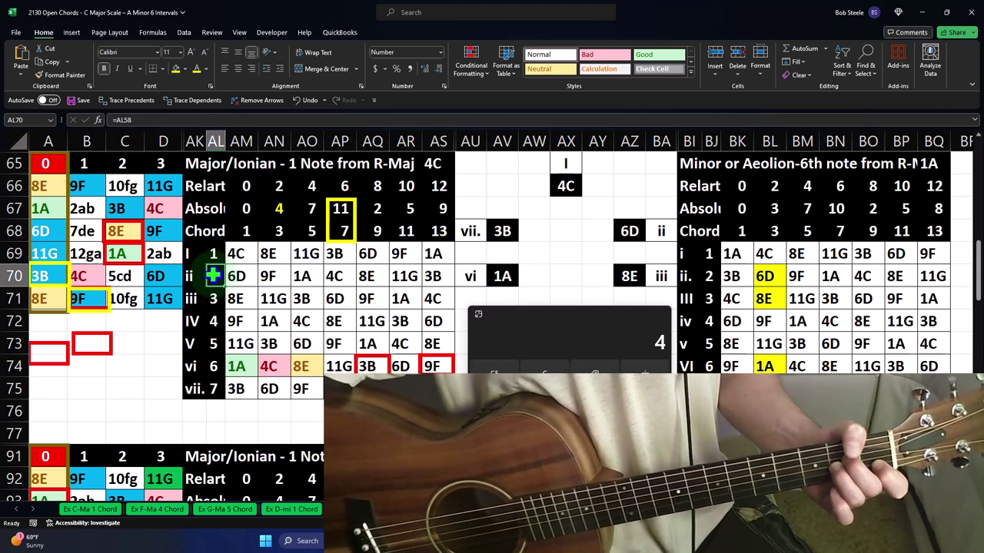
click(213, 367)
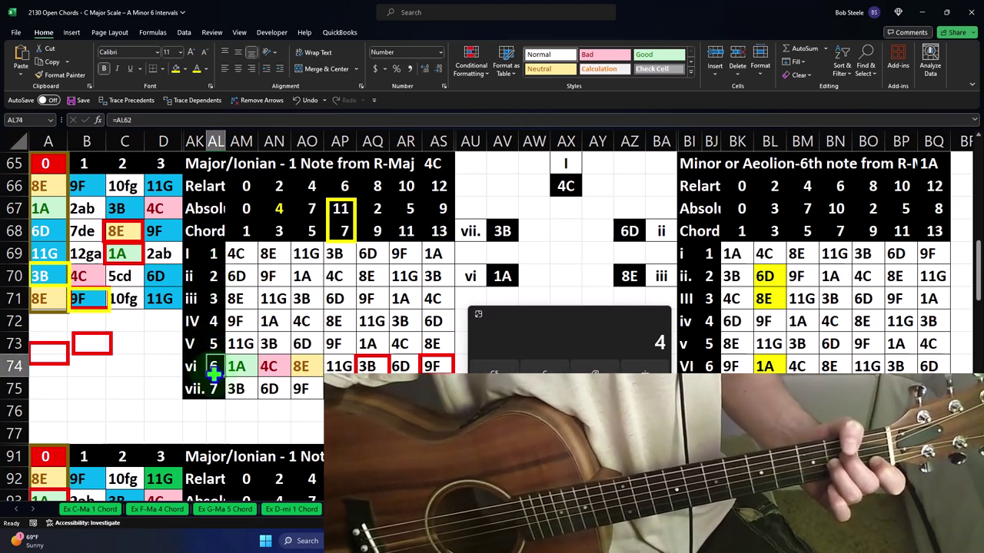
Move focus off the Calculator and view the vi degree formula in AL74 without changing it
click(565, 325)
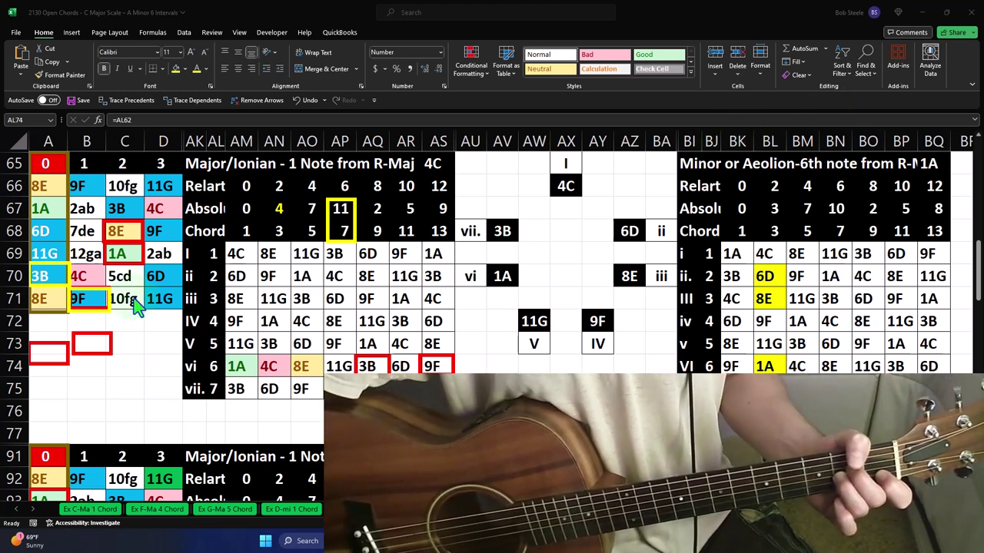
key(F2)
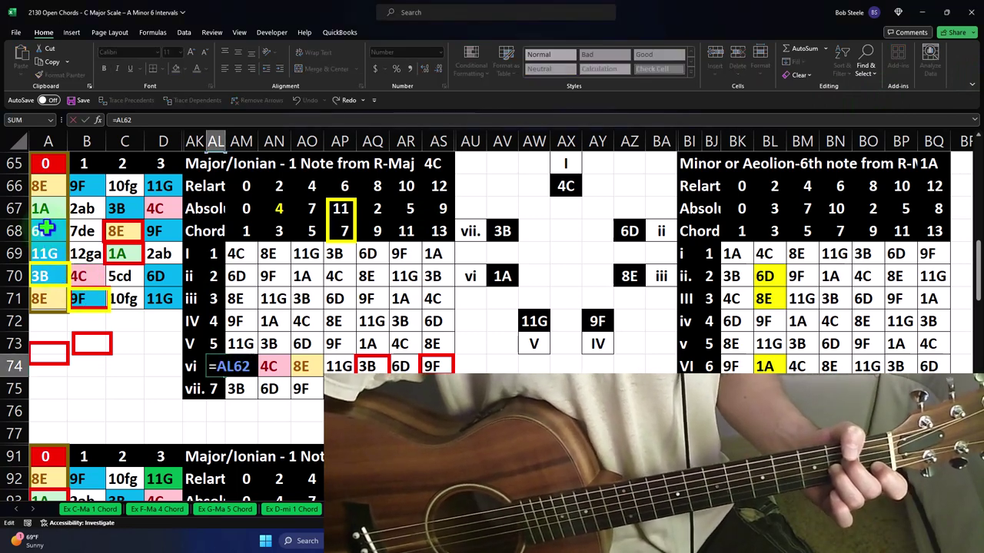
key(Return)
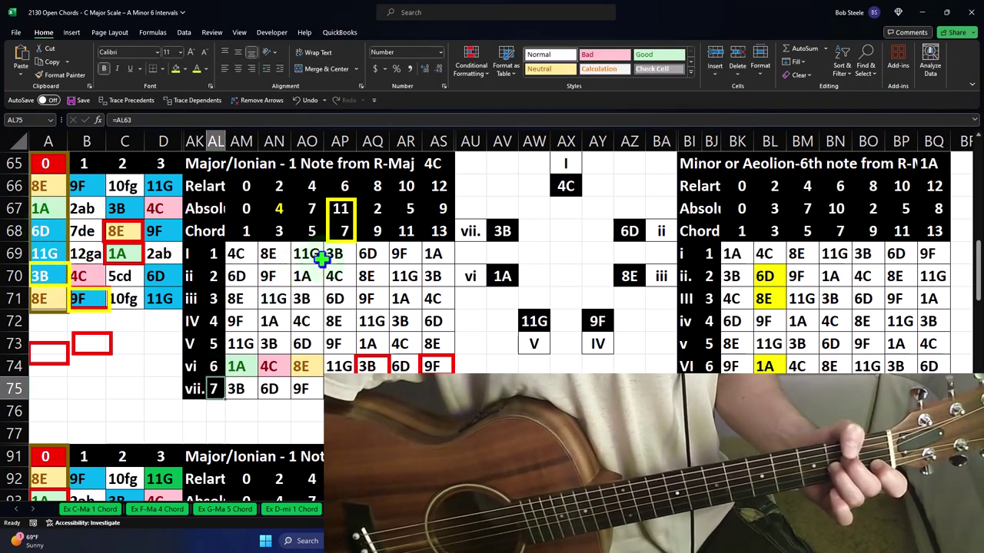